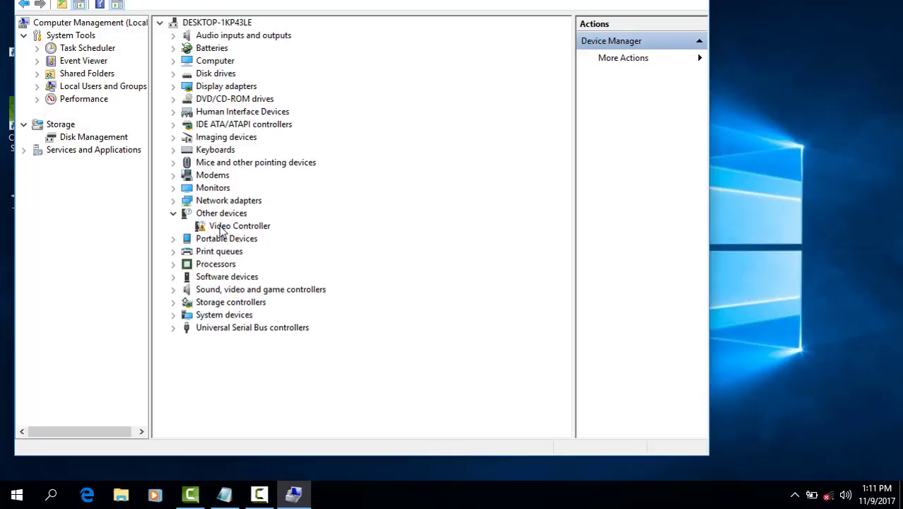
Inspect the unrecognised Video Controller under Other devices in Computer Management.
{"action": "left_click", "coordinate": [210, 229]}
{"action": "right_click", "coordinate": [205, 231]}
{"action": "key", "text": "Escape"}
{"action": "left_click", "coordinate": [173, 213]}
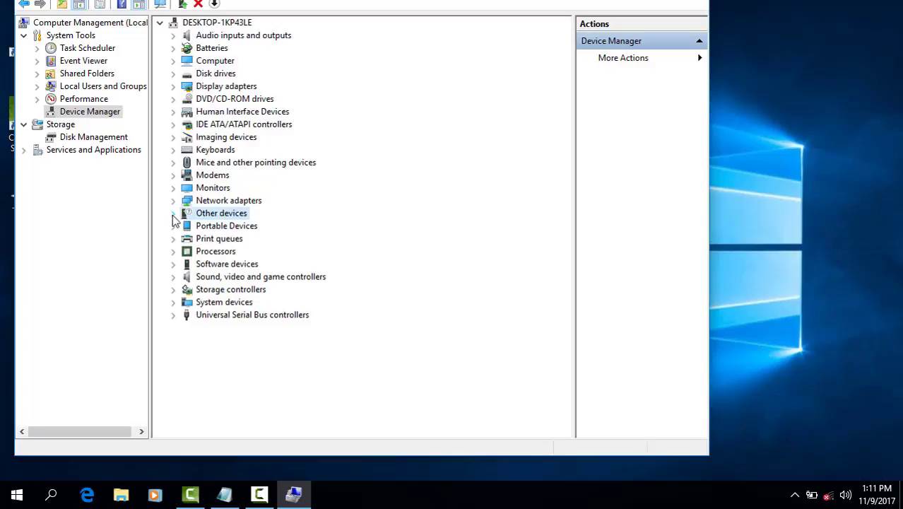
{"action": "left_click", "coordinate": [174, 214]}
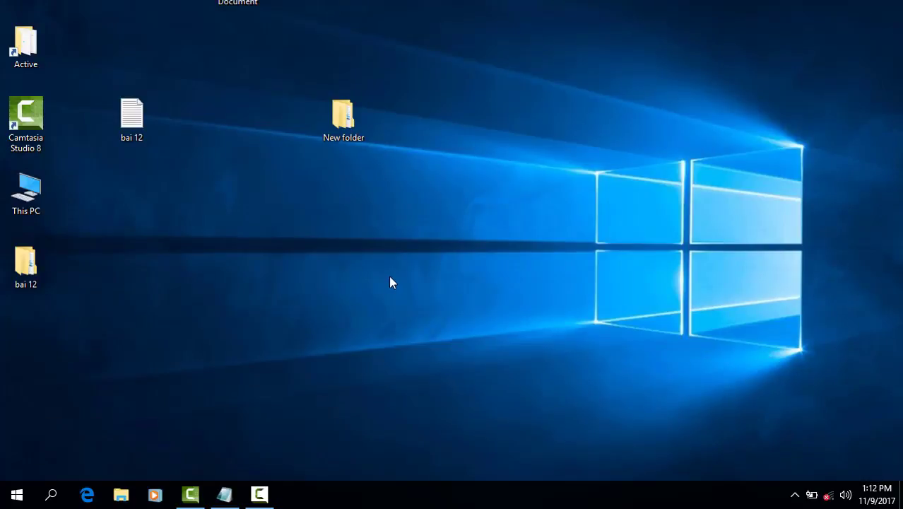
Open Device Manager on its own from the Win+X menu, then close it.
{"action": "key", "text": "super+x"}
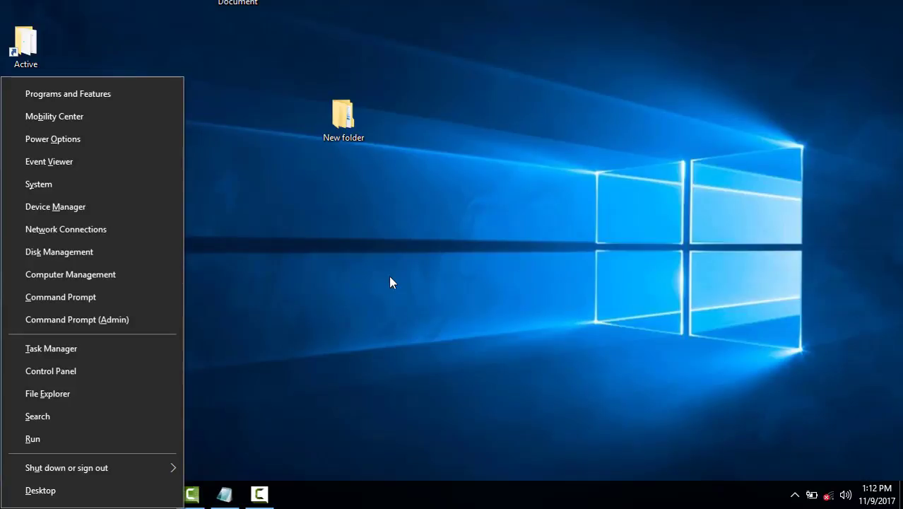
{"action": "left_click", "coordinate": [61, 206]}
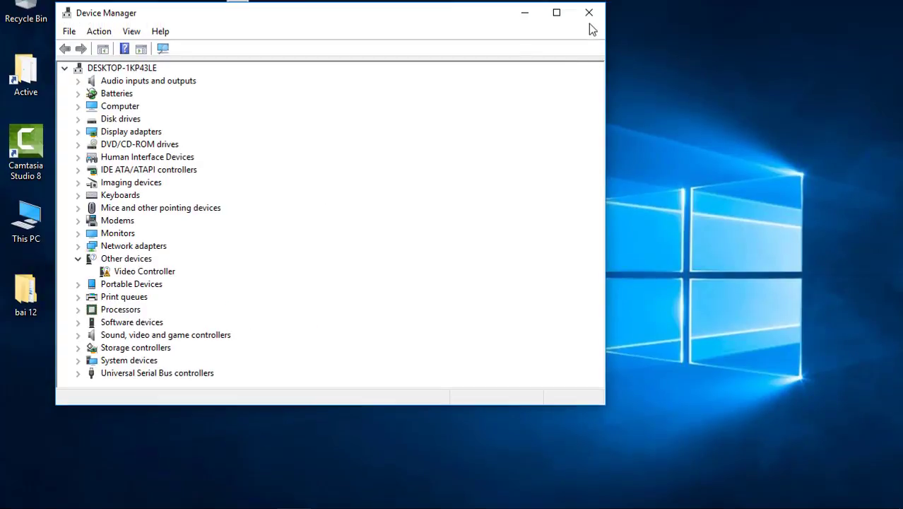
{"action": "left_click", "coordinate": [591, 21]}
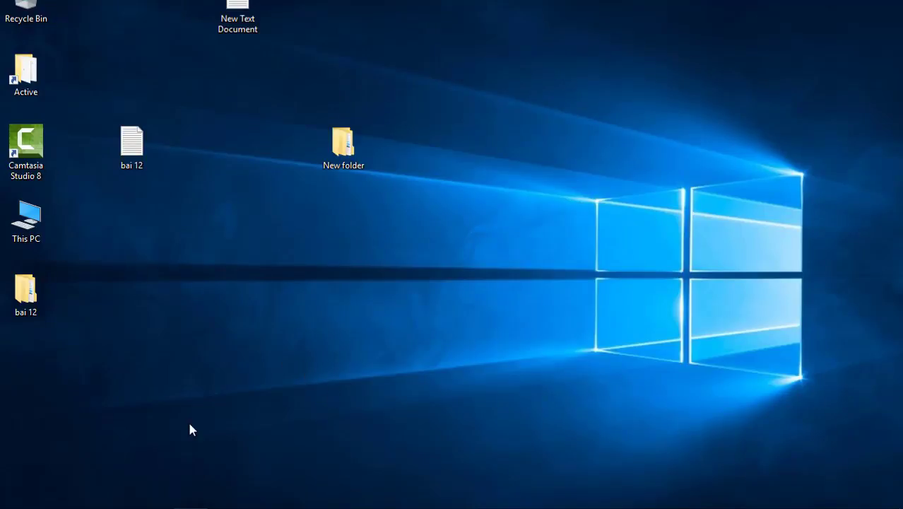
{"action": "key", "text": "super+r"}
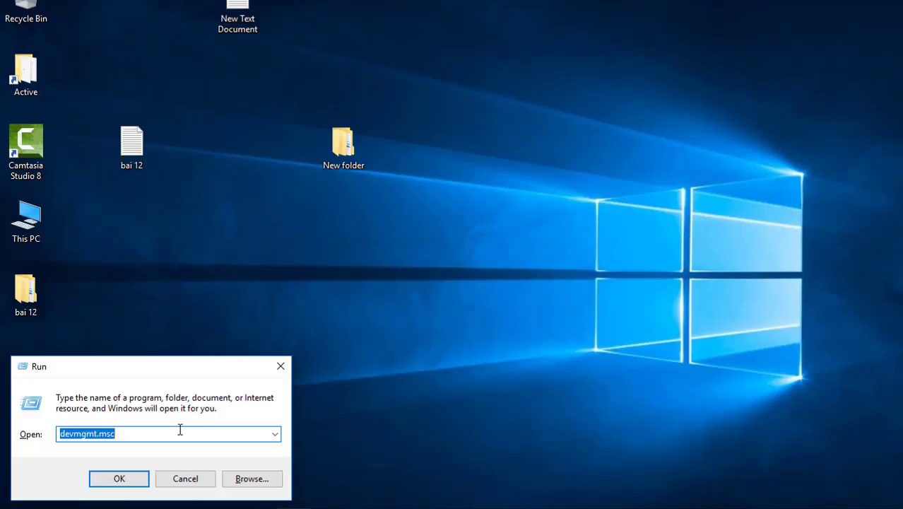
{"action": "left_click", "coordinate": [166, 432]}
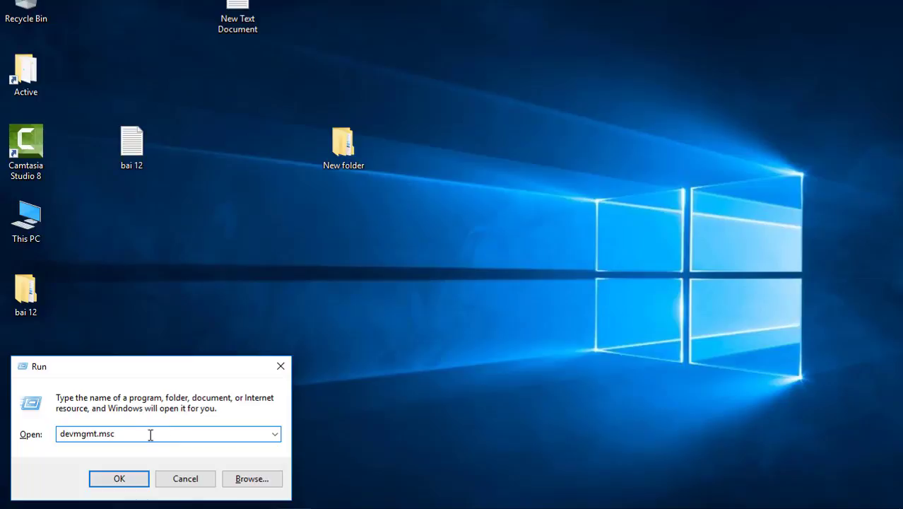
{"action": "key", "text": "ctrl+a"}
{"action": "left_click", "coordinate": [99, 478]}
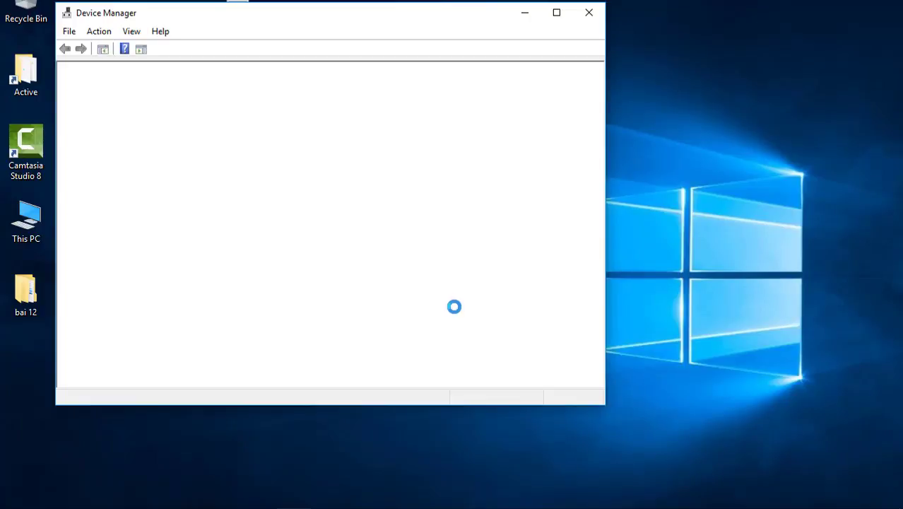
{"action": "left_click", "coordinate": [556, 12]}
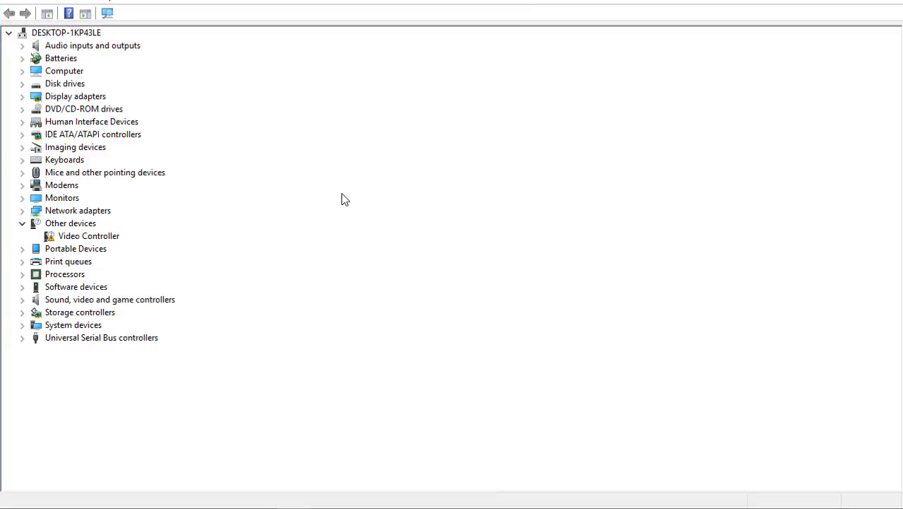
{"action": "double_click", "coordinate": [83, 237]}
{"action": "left_click", "coordinate": [574, 90]}
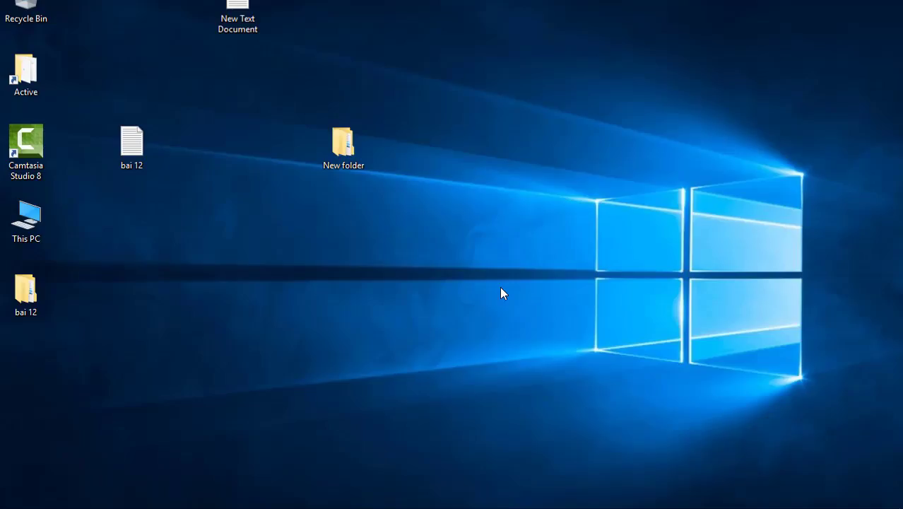
Launch cmd from the Run box and list installed drivers with driverquery, shown full screen.
{"action": "key", "text": "super+r"}
{"action": "type", "text": "cmd"}
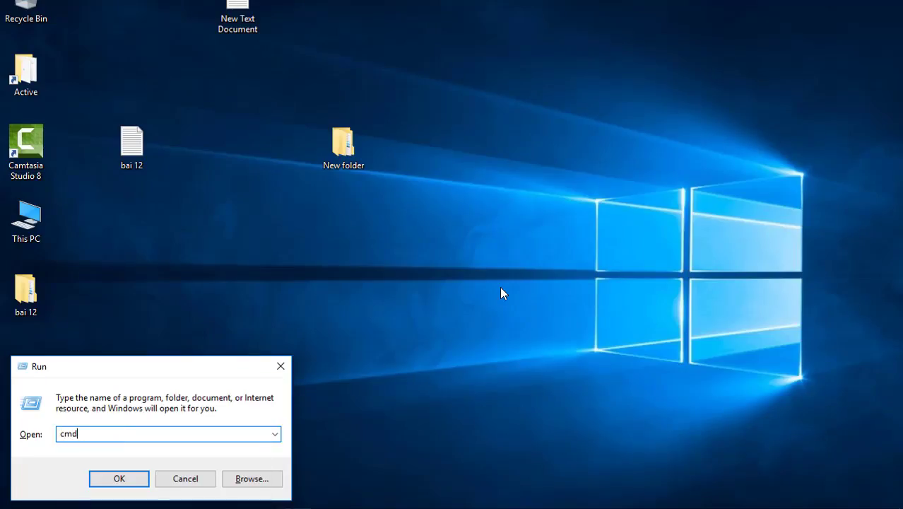
{"action": "key", "text": "Return"}
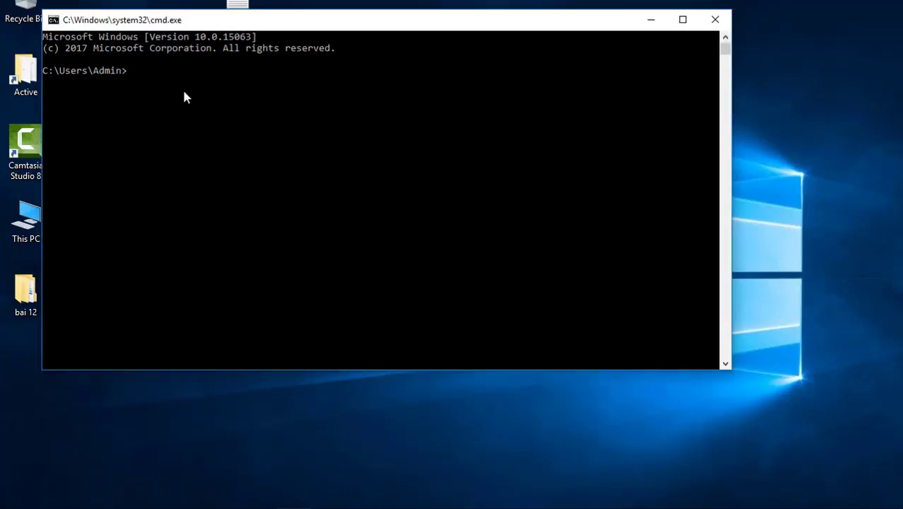
{"action": "type", "text": "driverquery"}
{"action": "key", "text": "Return"}
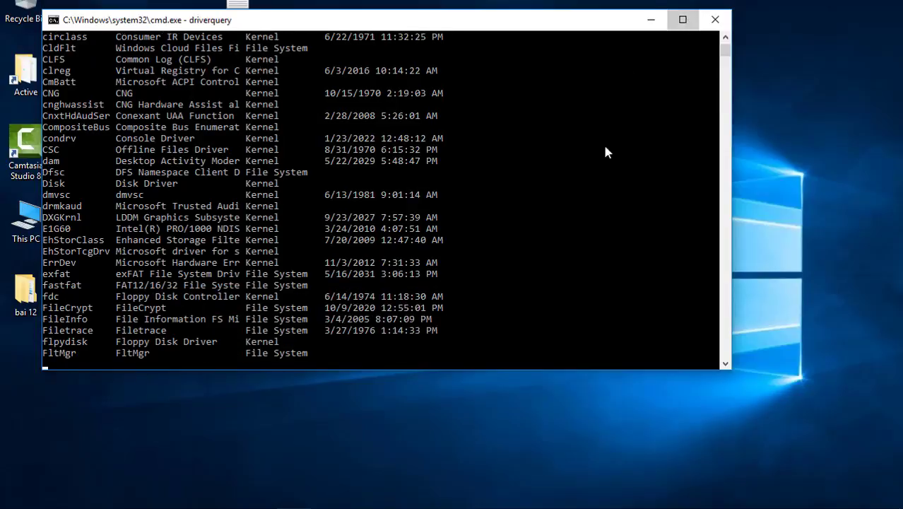
{"action": "key", "text": "alt+Return"}
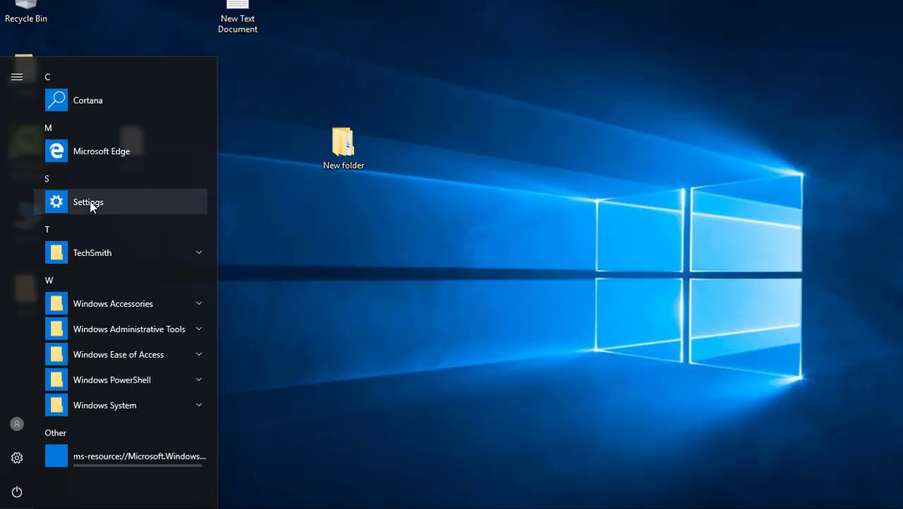
Go to Settings > Update & security > Windows Update > Update history and scroll the list.
{"action": "left_click", "coordinate": [365, 238]}
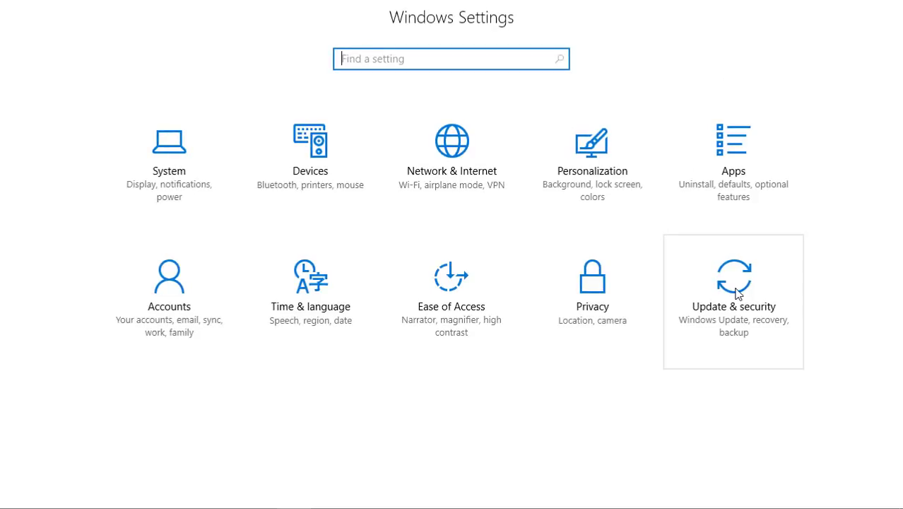
{"action": "left_click", "coordinate": [737, 291]}
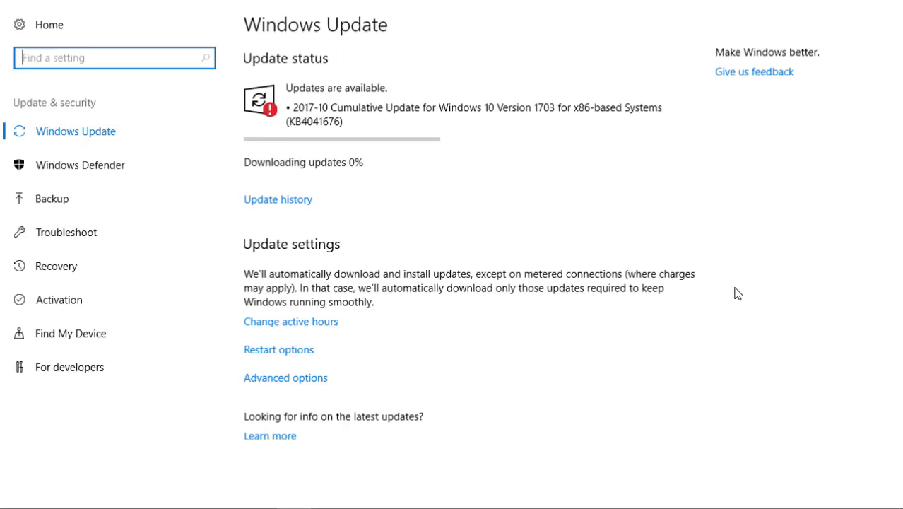
{"action": "left_click", "coordinate": [85, 134]}
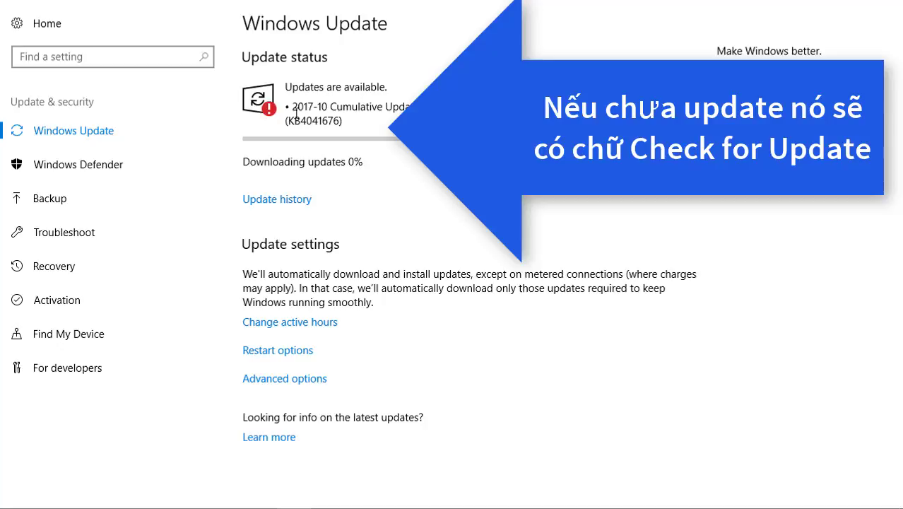
{"action": "left_click", "coordinate": [287, 201]}
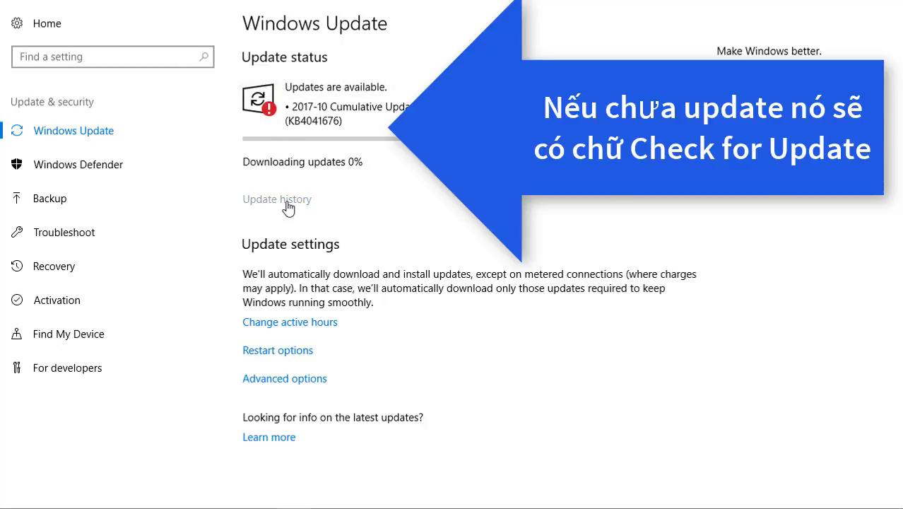
{"action": "scroll", "coordinate": [164, 122], "scroll_direction": "down", "scroll_amount": 1}
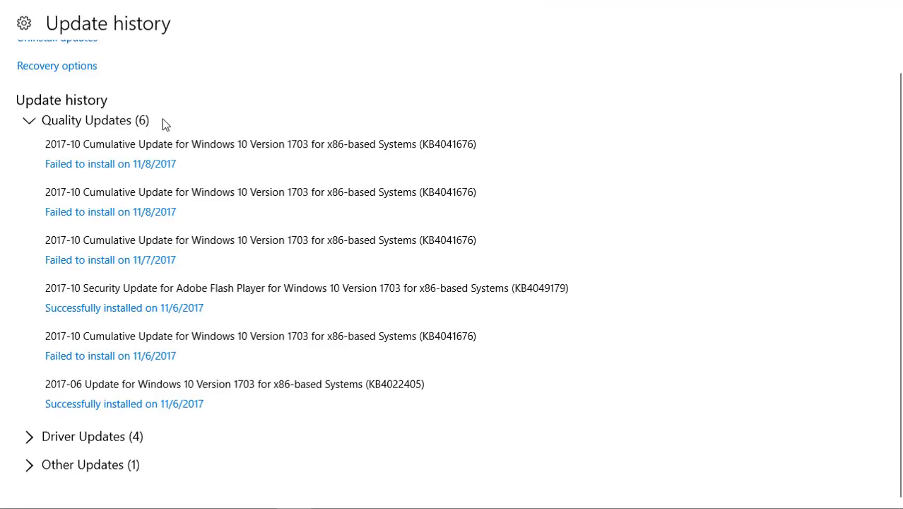
Expand Driver Updates (4) and Other Updates (1), revealing the KB890830 Malicious Software Removal Tool.
{"action": "left_click", "coordinate": [67, 438]}
{"action": "scroll", "coordinate": [397, 401], "scroll_direction": "down", "scroll_amount": 5}
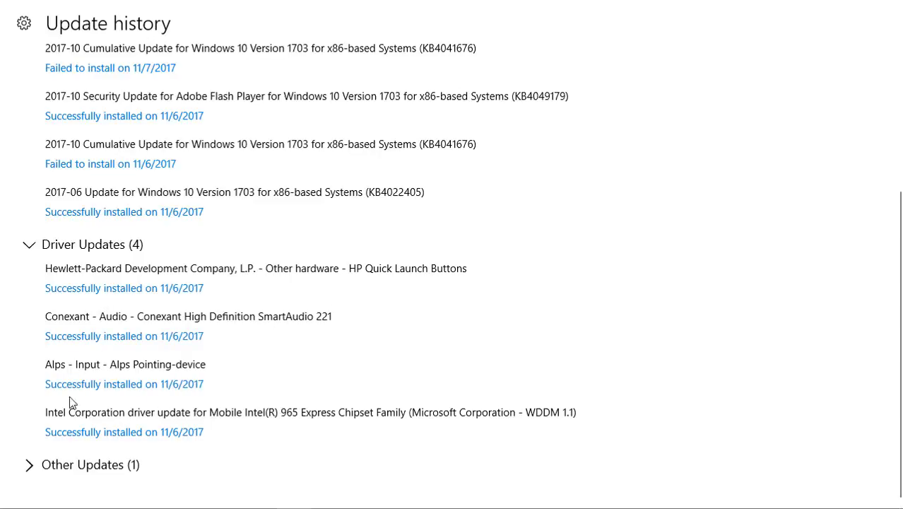
{"action": "left_click", "coordinate": [201, 464]}
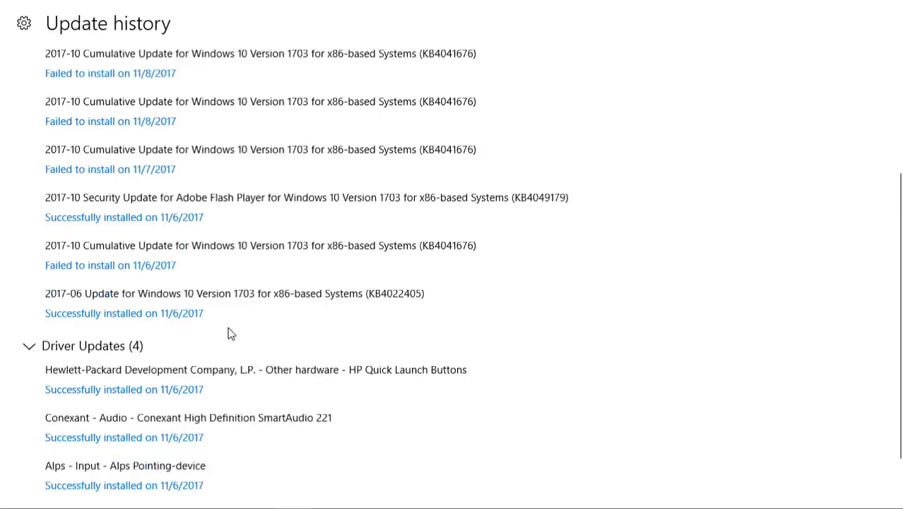
{"action": "scroll", "coordinate": [226, 335], "scroll_direction": "up", "scroll_amount": 3}
{"action": "scroll", "coordinate": [225, 335], "scroll_direction": "down", "scroll_amount": 3}
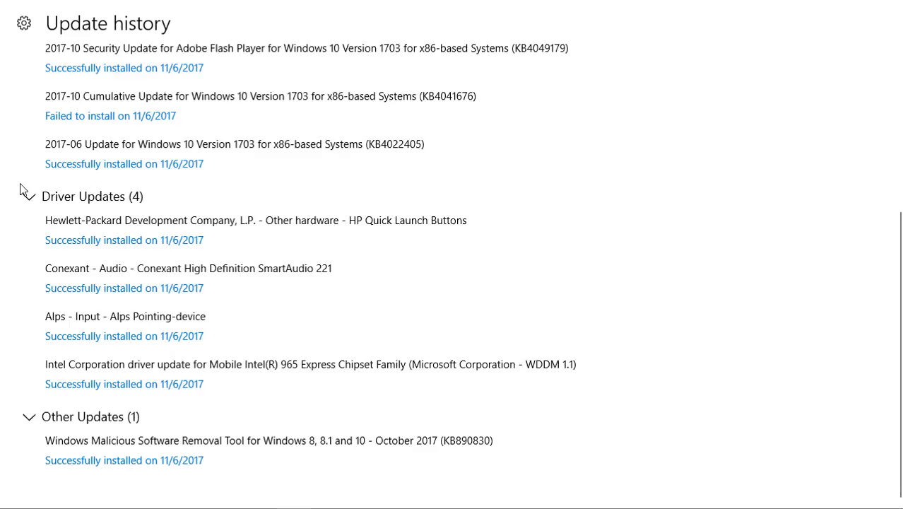
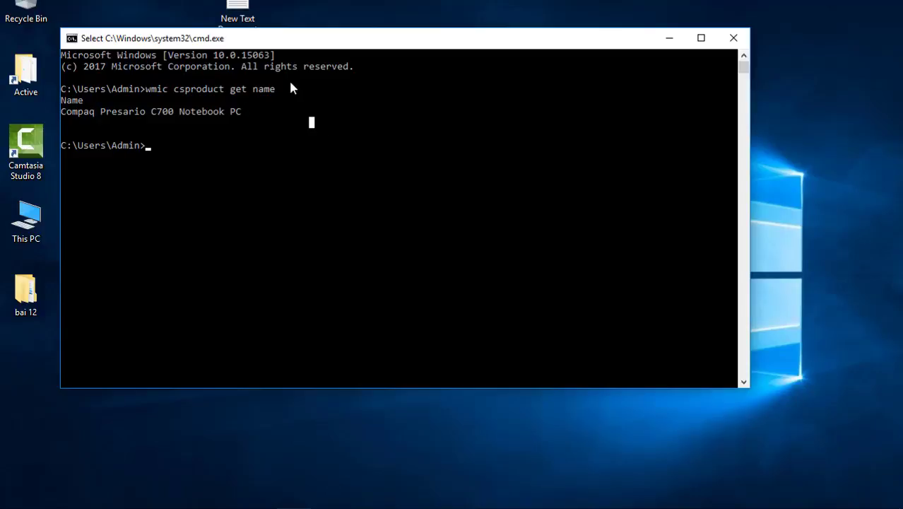
Open the bai 12 notes and select the 'wmic bios get serialnumber' command.
{"action": "left_click_drag", "start_coordinate": [296, 44], "coordinate": [417, 27]}
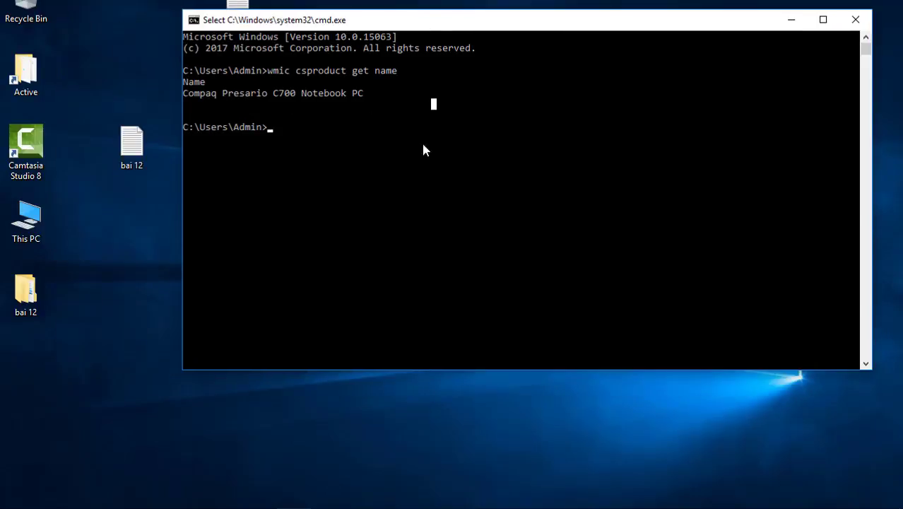
{"action": "left_click", "coordinate": [136, 149]}
{"action": "double_click", "coordinate": [137, 148]}
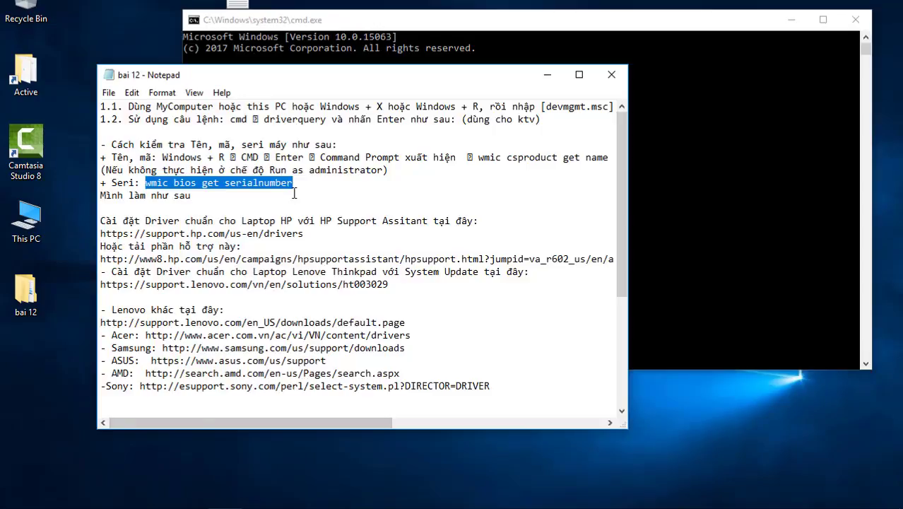
{"action": "left_click", "coordinate": [294, 194]}
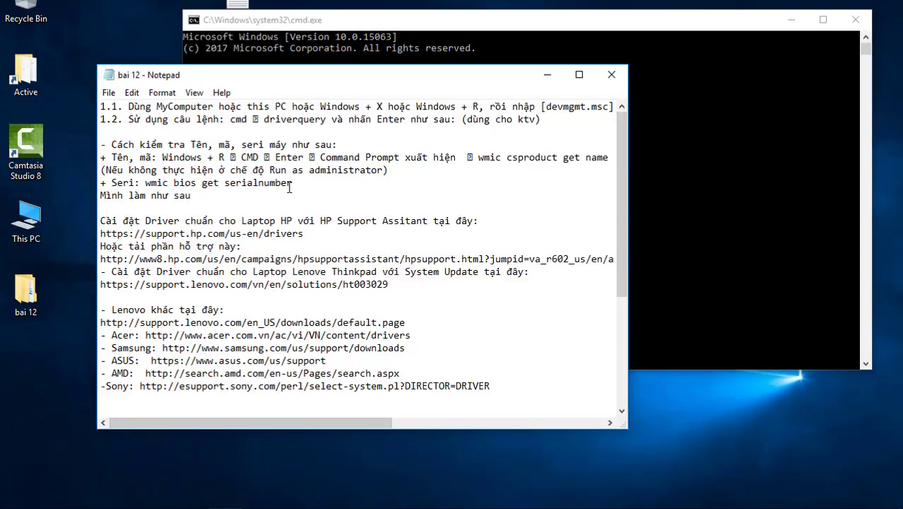
{"action": "left_click", "coordinate": [291, 182]}
{"action": "left_click_drag", "start_coordinate": [294, 183], "coordinate": [146, 183]}
{"action": "key", "text": "ctrl+c"}
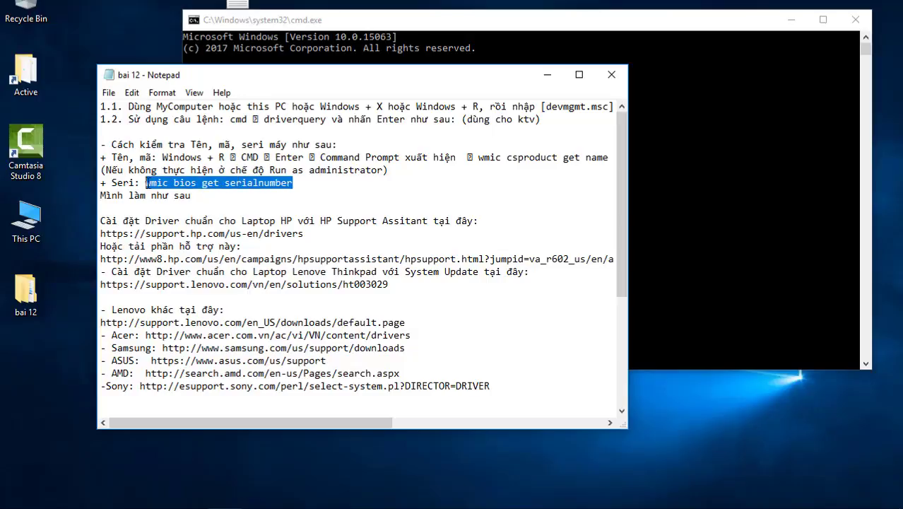
Run 'wmic bios get serialnumber' in Command Prompt, select the printed serial, and go full-screen.
{"action": "left_click", "coordinate": [290, 503]}
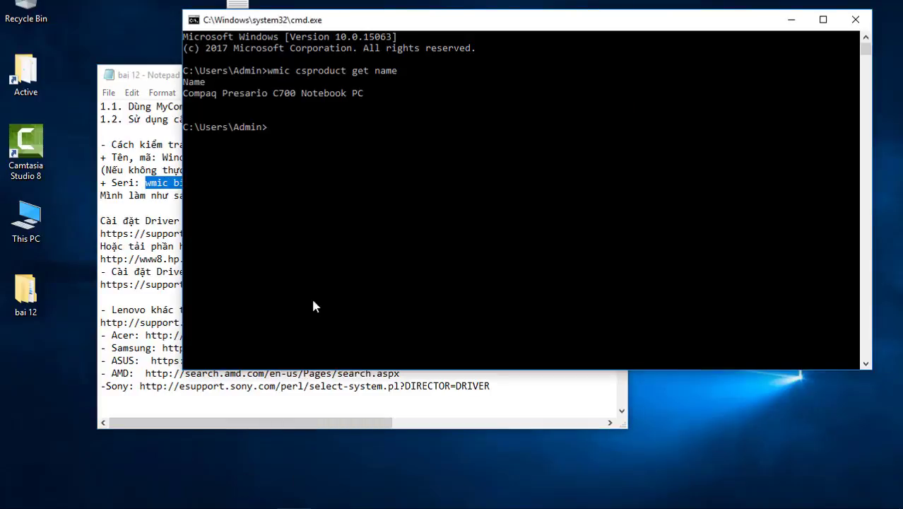
{"action": "key", "text": "ctrl+v"}
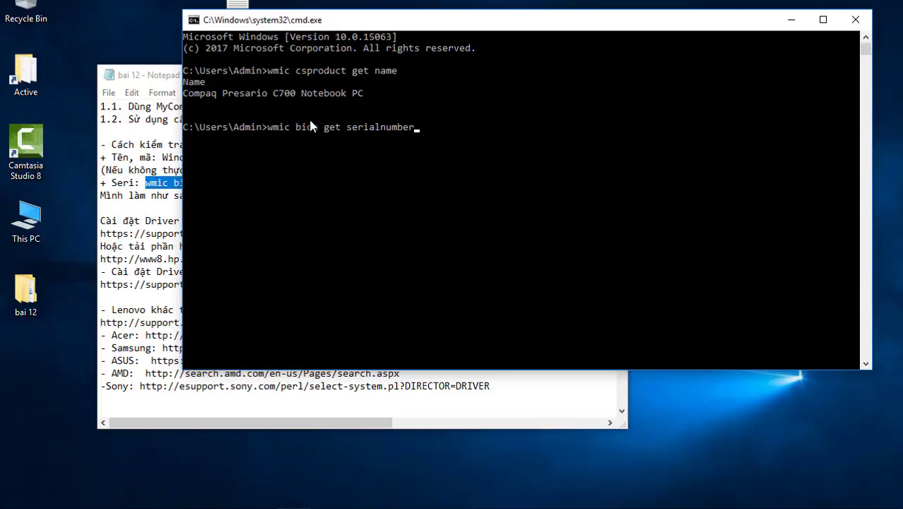
{"action": "key", "text": "Return"}
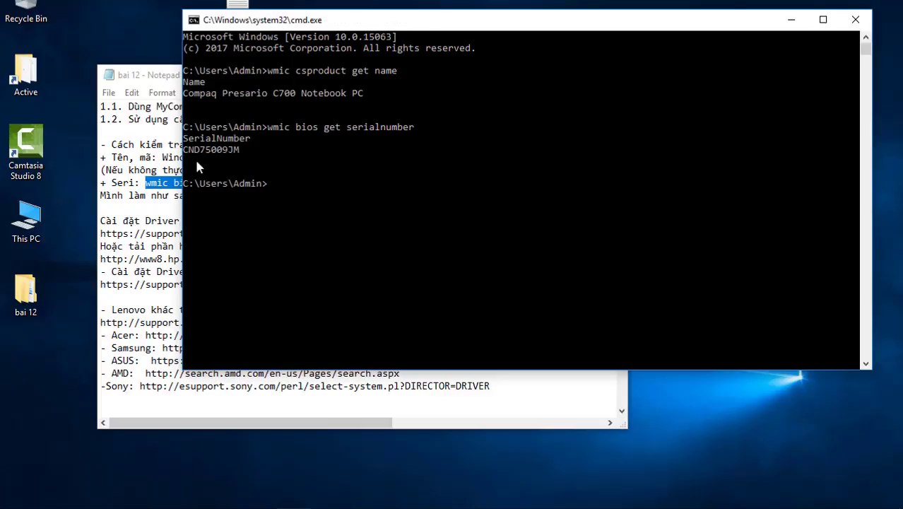
{"action": "left_click_drag", "start_coordinate": [245, 153], "coordinate": [195, 163]}
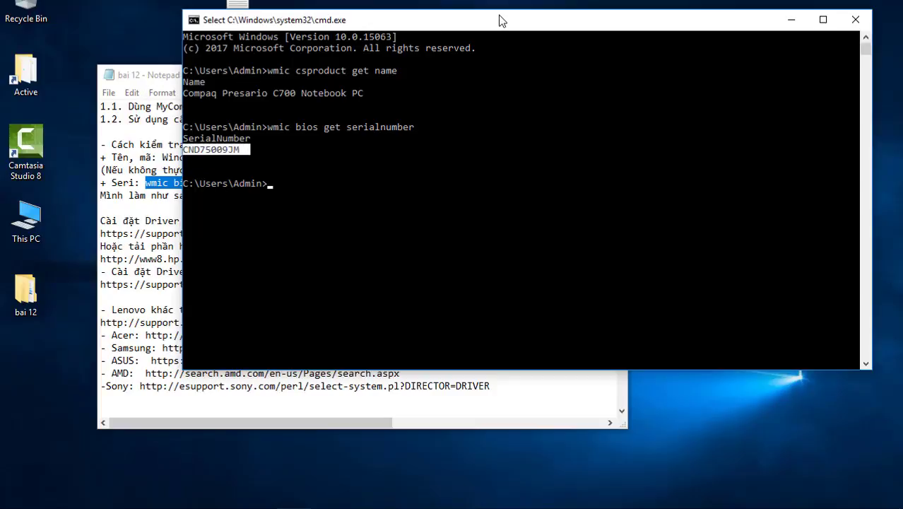
{"action": "key", "text": "alt+Return"}
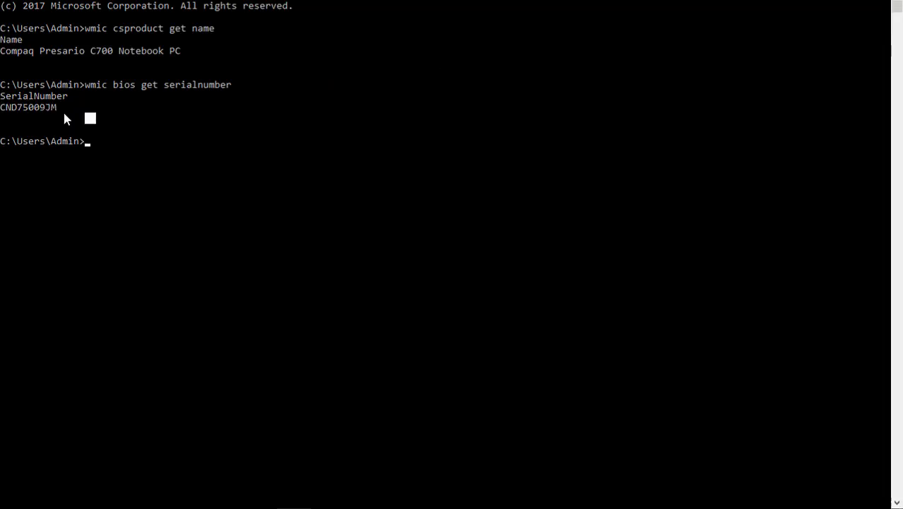
Select the complete serial number line in the full-screen Command Prompt output.
{"action": "left_click_drag", "start_coordinate": [63, 114], "coordinate": [1, 108]}
{"action": "left_click", "coordinate": [26, 116]}
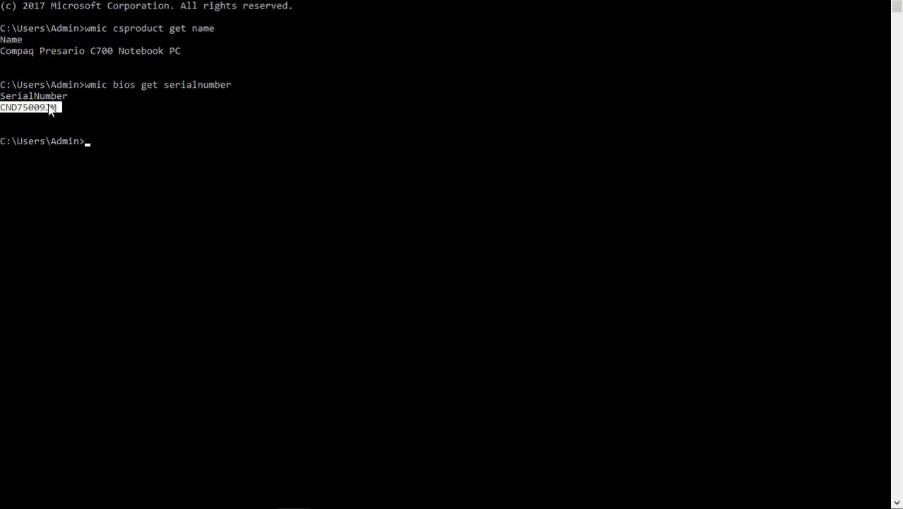
{"action": "left_click_drag", "start_coordinate": [83, 100], "coordinate": [2, 96]}
{"action": "left_click", "coordinate": [67, 104]}
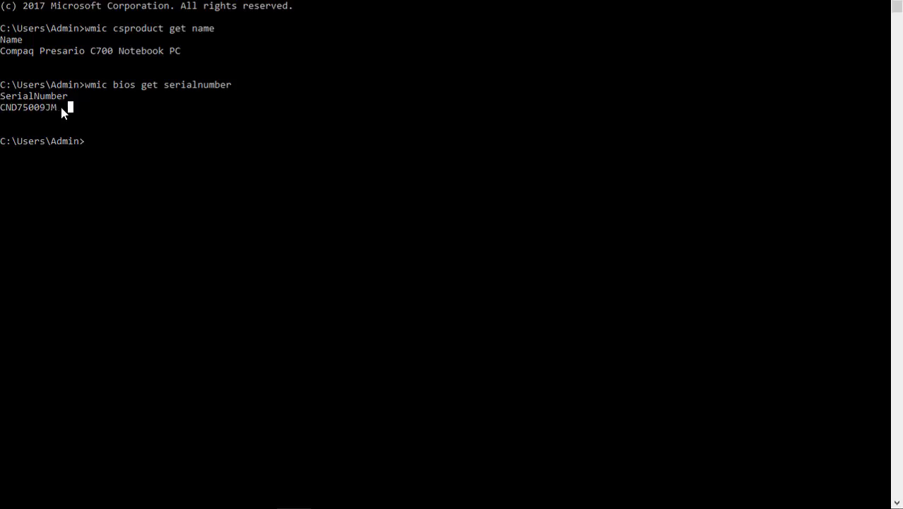
{"action": "left_click_drag", "start_coordinate": [62, 107], "coordinate": [3, 109]}
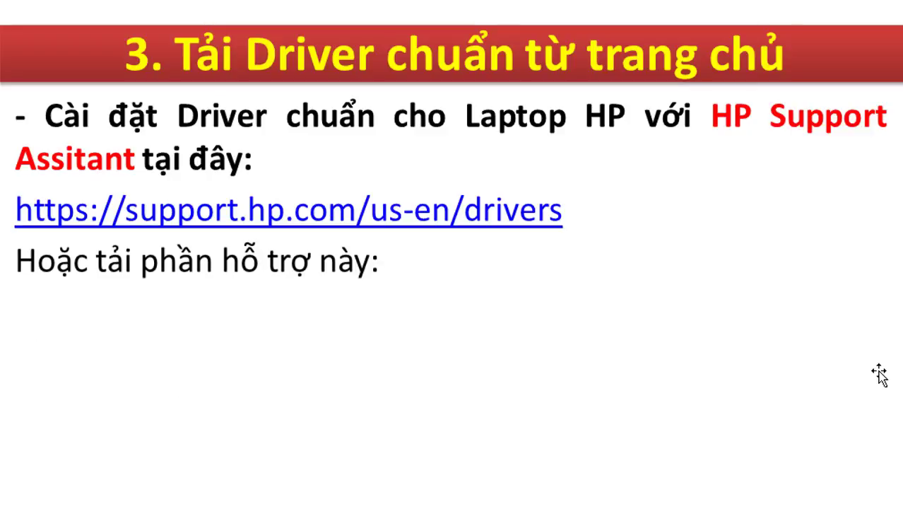
Reveal the HP Support Assistant link on the slide and follow the support.hp.com/us-en/drivers link.
{"action": "key", "text": "space"}
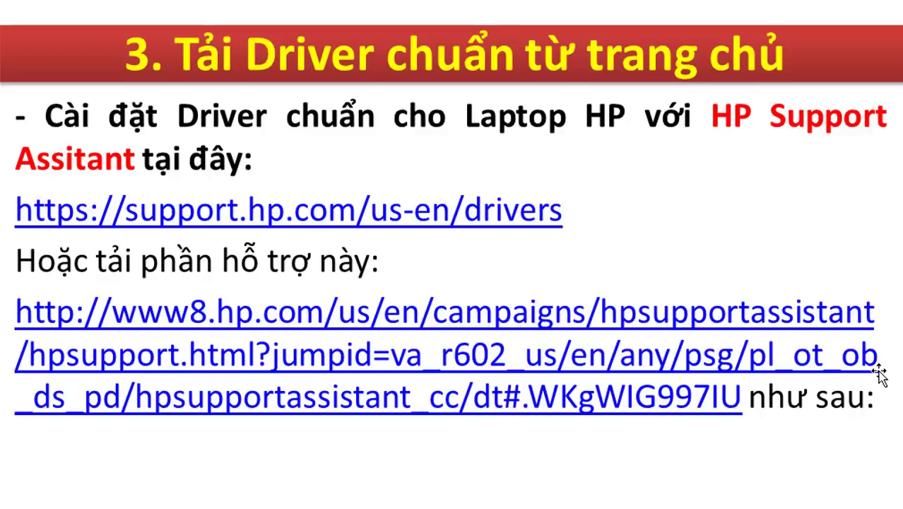
{"action": "left_click", "coordinate": [878, 373]}
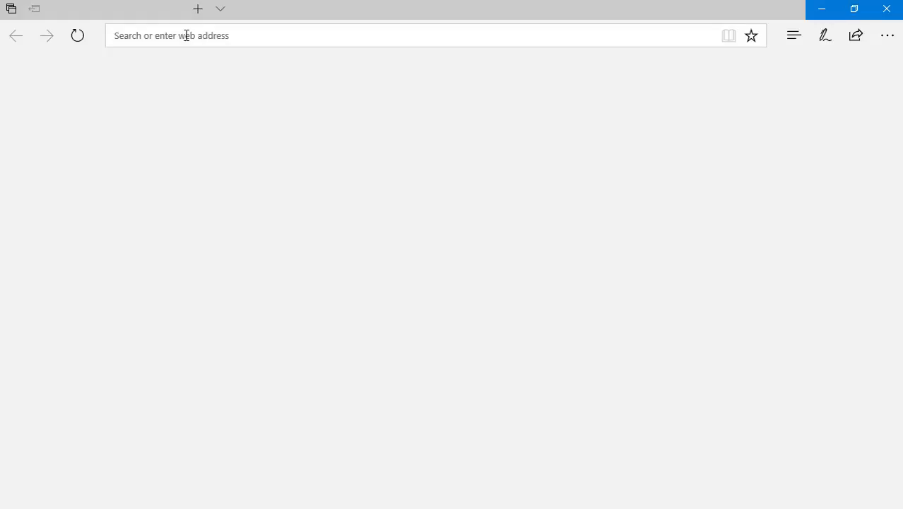
Go to the HP drivers page, search 'c700', and load results for Compaq Presario C700 Notebook PC series.
{"action": "left_click", "coordinate": [186, 36]}
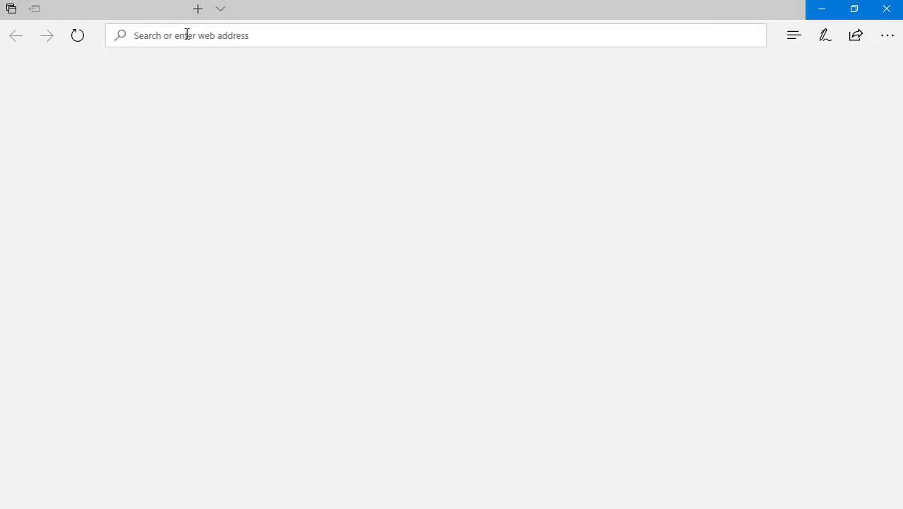
{"action": "type", "text": "https://support.hp.com/us-en/drivers"}
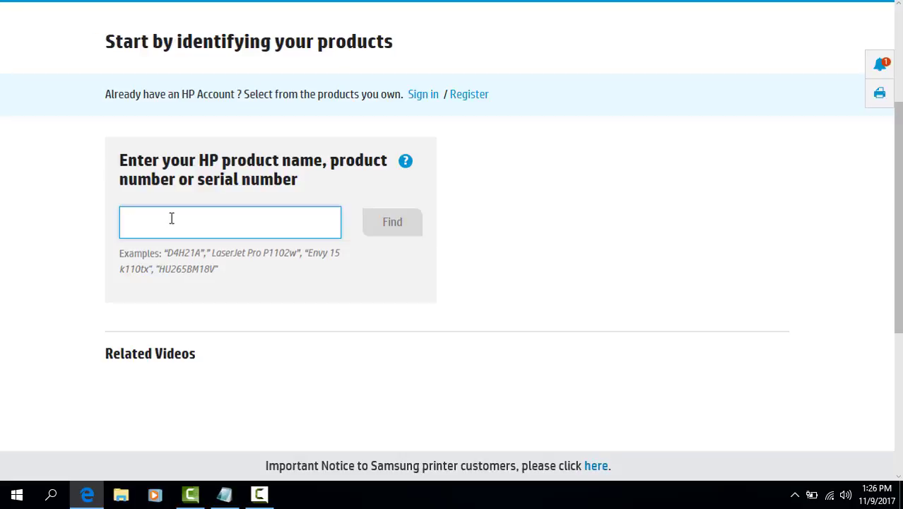
{"action": "type", "text": "c"}
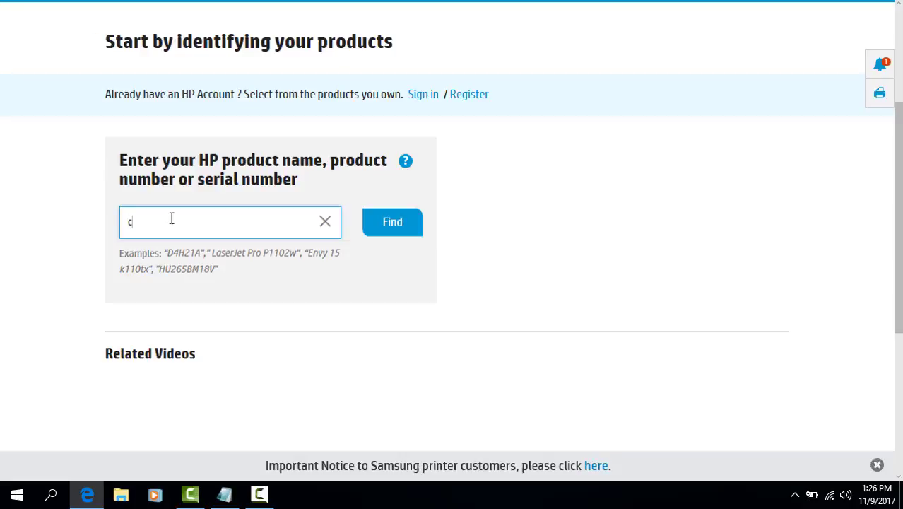
{"action": "type", "text": "700"}
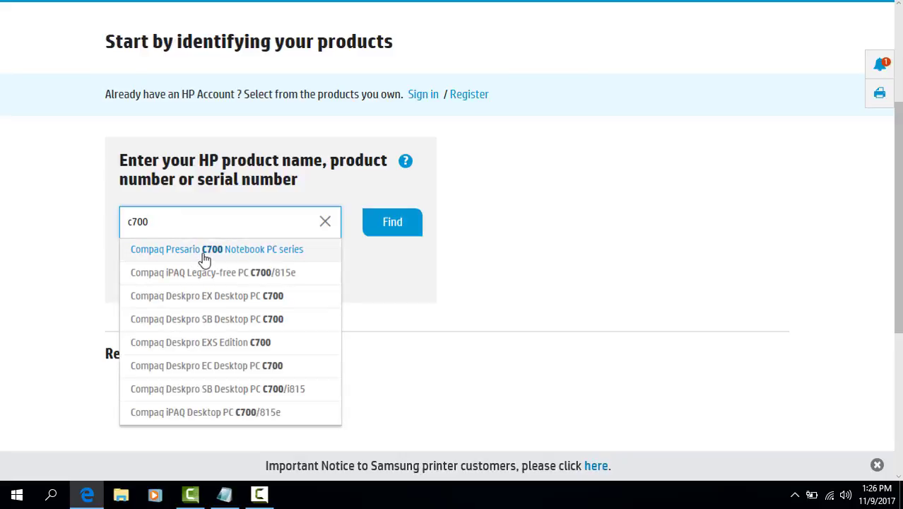
{"action": "key", "text": "Down"}
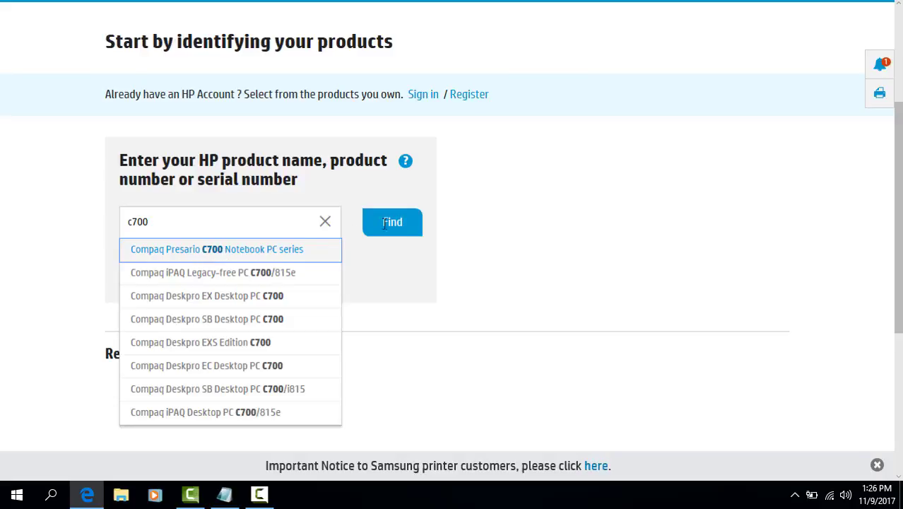
{"action": "key", "text": "Return"}
{"action": "left_click", "coordinate": [390, 225]}
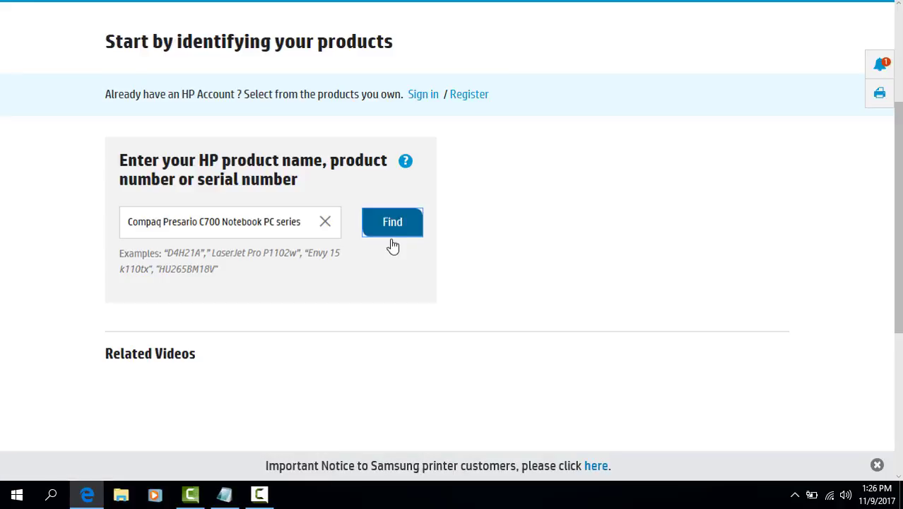
{"action": "left_click", "coordinate": [397, 228]}
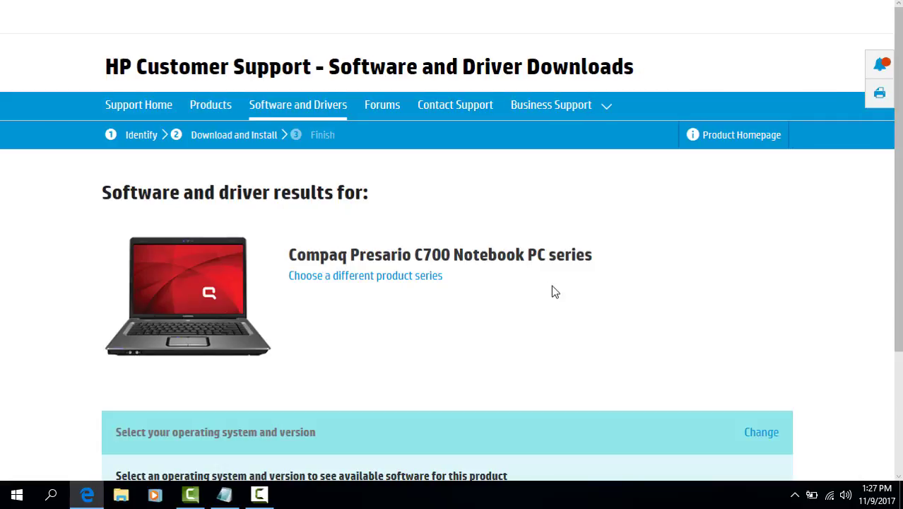
Set the operating system to Windows, version Windows Vista (32-bit), and apply the change.
{"action": "scroll", "coordinate": [552, 289], "scroll_direction": "down", "scroll_amount": 3}
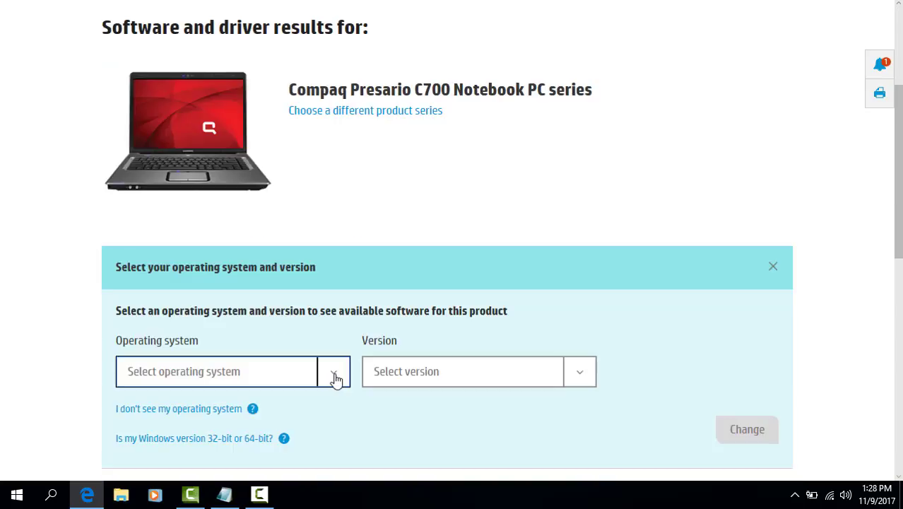
{"action": "left_click", "coordinate": [335, 379]}
{"action": "scroll", "coordinate": [337, 378], "scroll_direction": "down", "scroll_amount": 2}
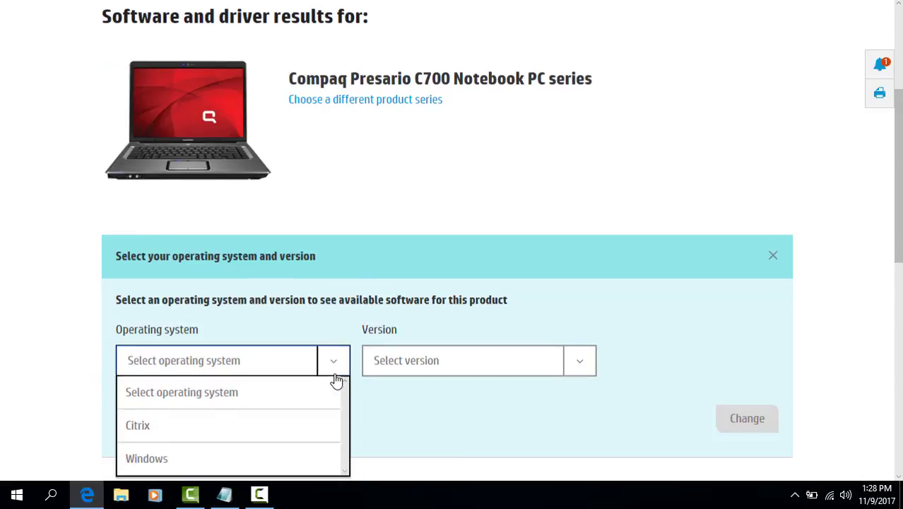
{"action": "left_click", "coordinate": [168, 332]}
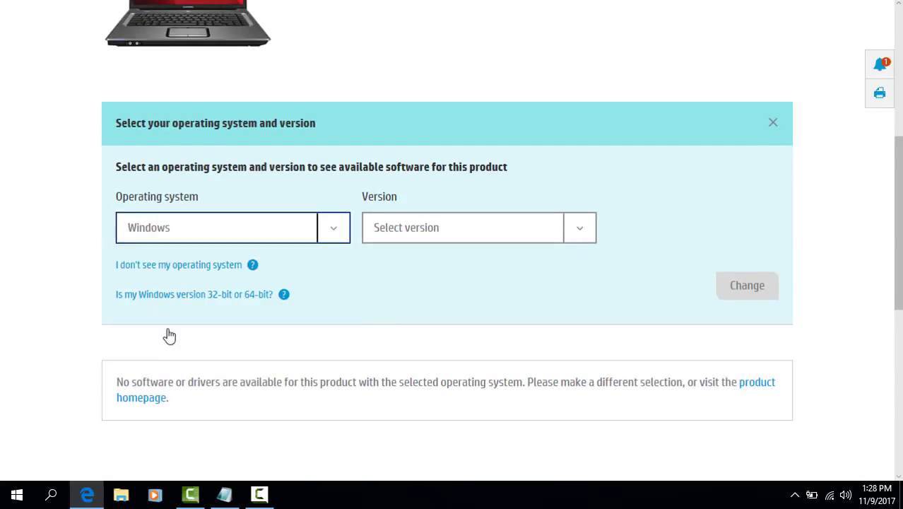
{"action": "left_click", "coordinate": [576, 236]}
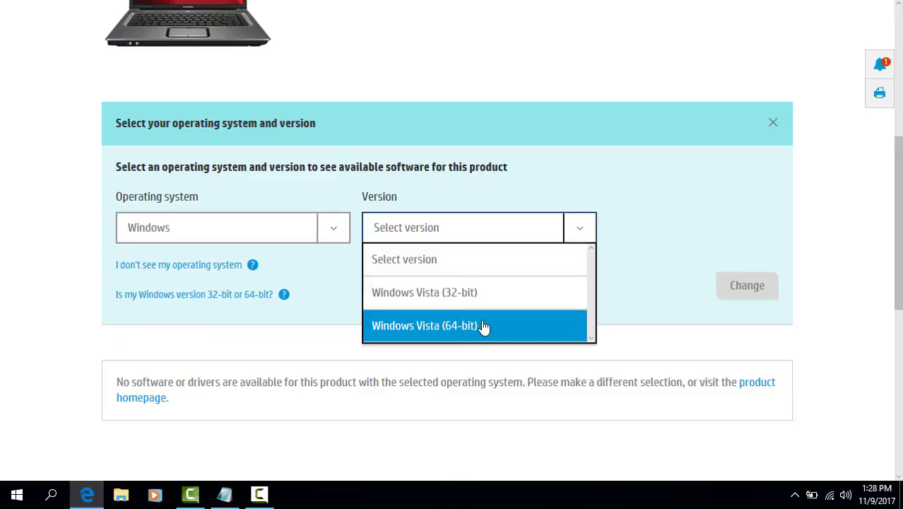
{"action": "scroll", "coordinate": [499, 325], "scroll_direction": "down", "scroll_amount": 1}
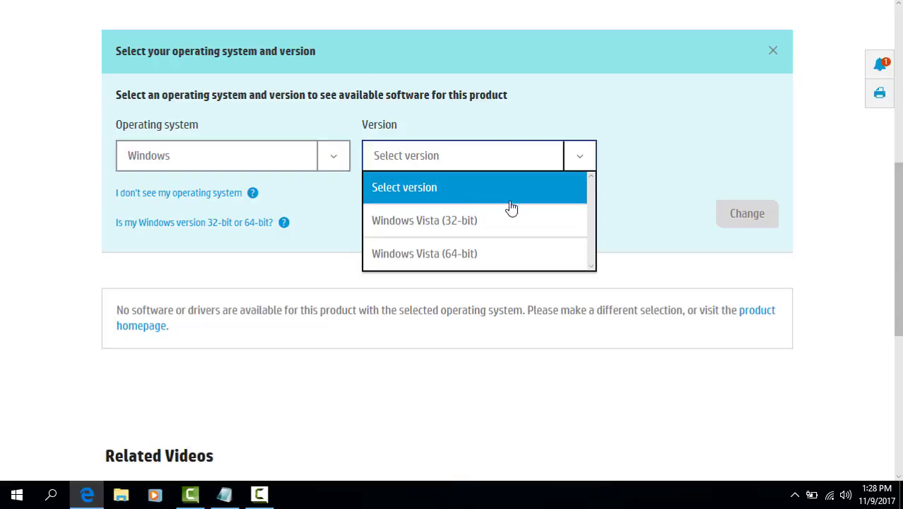
{"action": "left_click", "coordinate": [505, 226]}
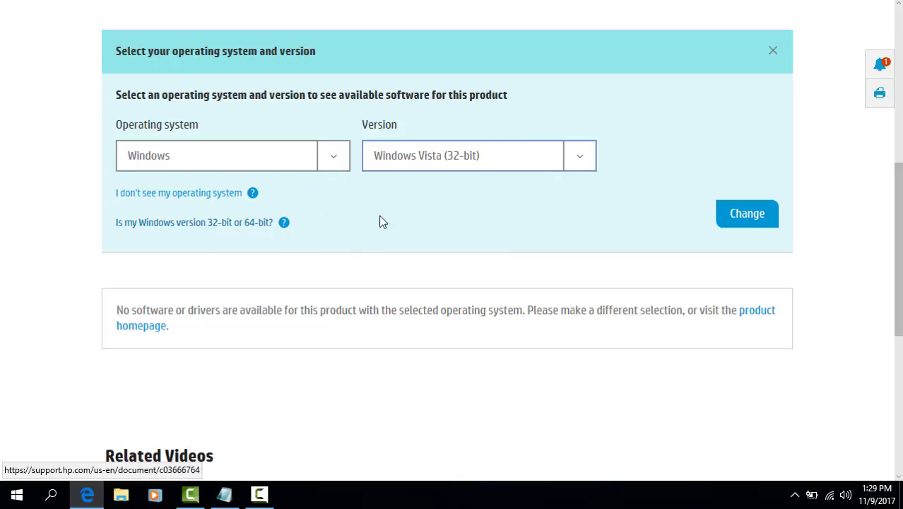
{"action": "scroll", "coordinate": [676, 212], "scroll_direction": "down", "scroll_amount": 3}
{"action": "scroll", "coordinate": [707, 255], "scroll_direction": "up", "scroll_amount": 4}
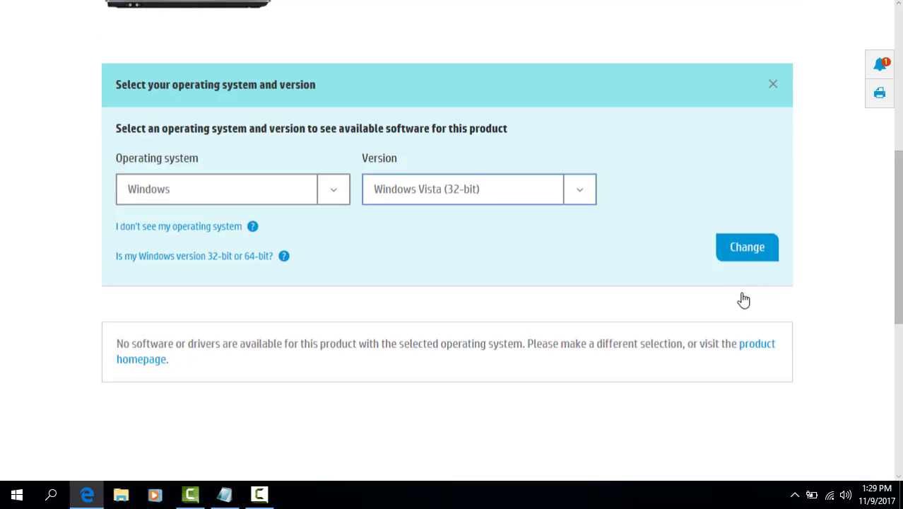
{"action": "left_click", "coordinate": [754, 293]}
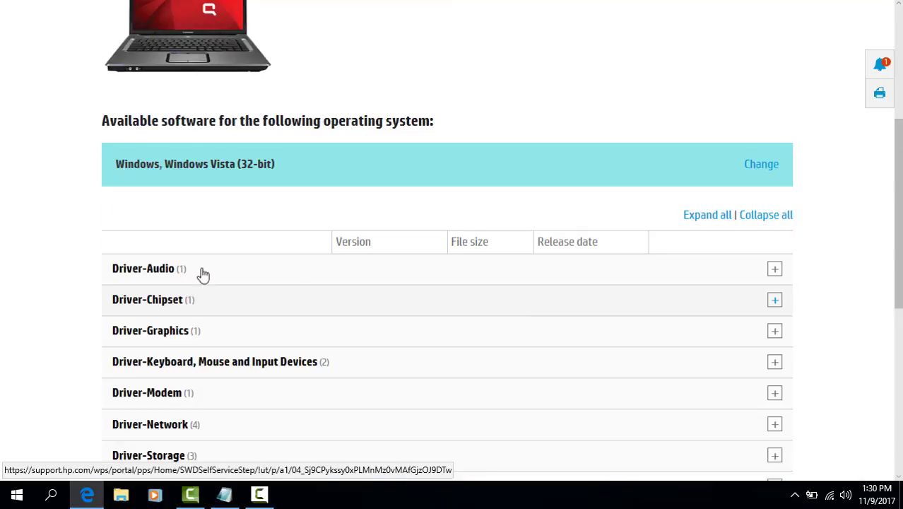
Expand Driver-Chipset and show the Conexant audio driver's details.
{"action": "scroll", "coordinate": [332, 293], "scroll_direction": "down", "scroll_amount": 1}
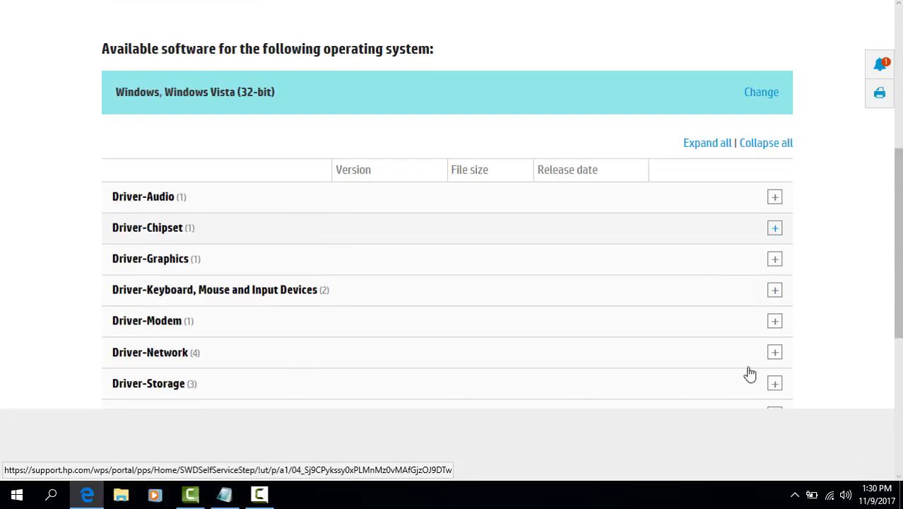
{"action": "scroll", "coordinate": [760, 292], "scroll_direction": "down", "scroll_amount": 2}
{"action": "scroll", "coordinate": [775, 260], "scroll_direction": "up", "scroll_amount": 2}
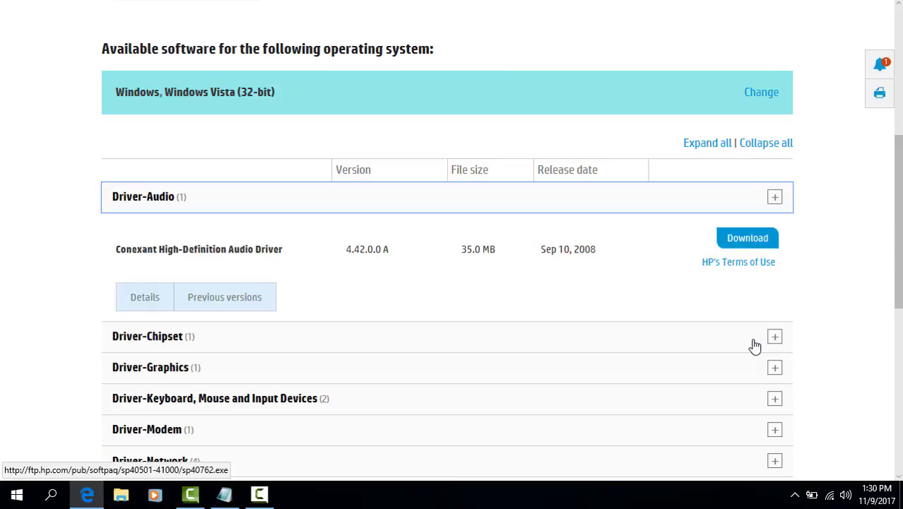
{"action": "scroll", "coordinate": [702, 339], "scroll_direction": "up", "scroll_amount": 1}
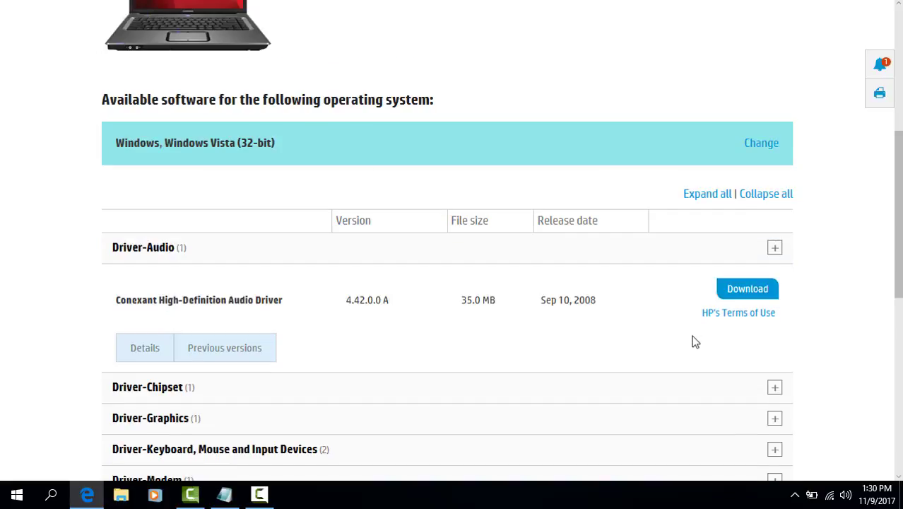
{"action": "scroll", "coordinate": [693, 340], "scroll_direction": "down", "scroll_amount": 1}
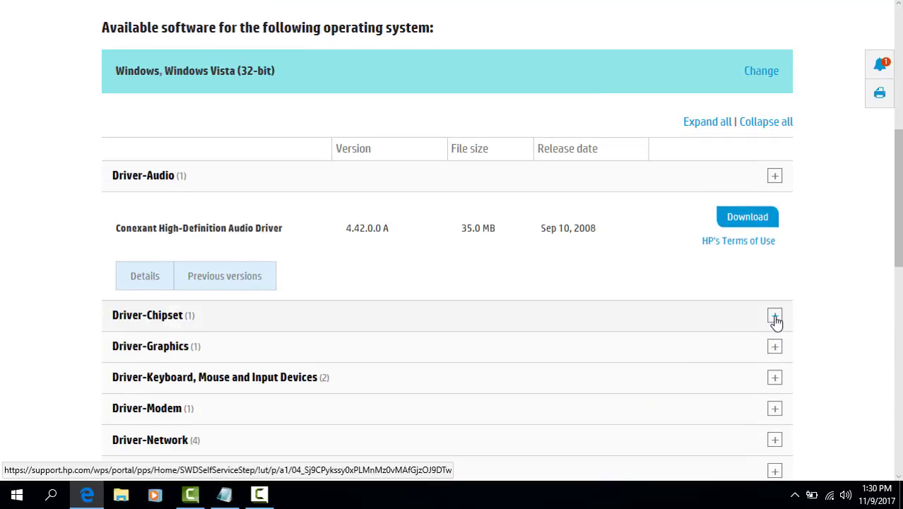
{"action": "left_click", "coordinate": [775, 317]}
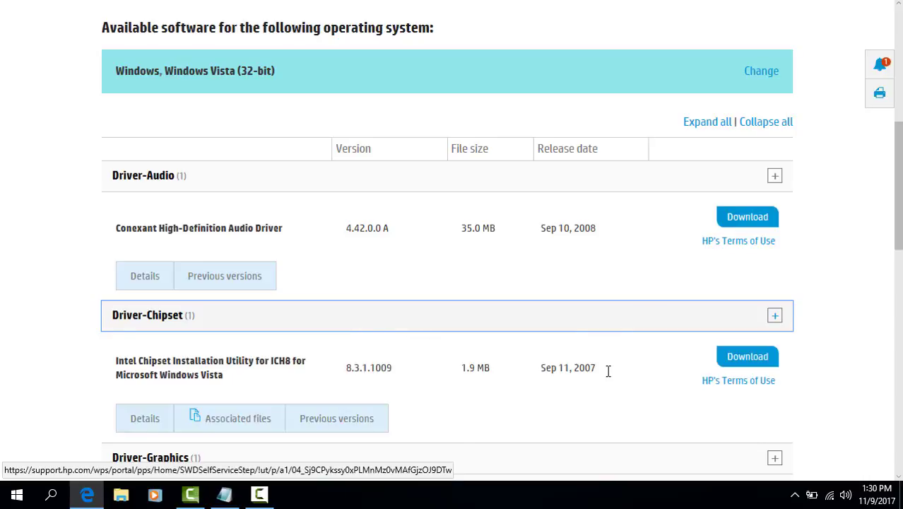
{"action": "scroll", "coordinate": [609, 374], "scroll_direction": "down", "scroll_amount": 1}
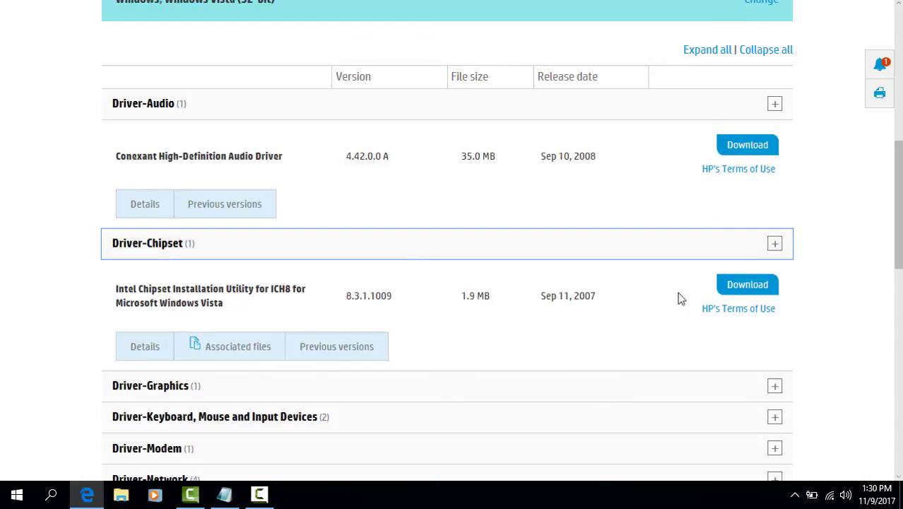
{"action": "left_click", "coordinate": [144, 204]}
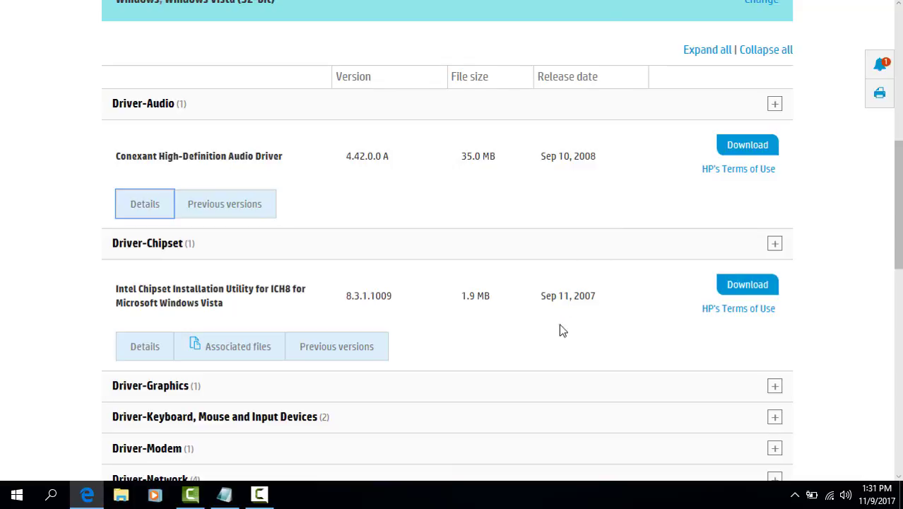
Expand Software-Solutions and Operating System-Enhancements and QFEs, then return to the page top.
{"action": "scroll", "coordinate": [519, 361], "scroll_direction": "down", "scroll_amount": 1}
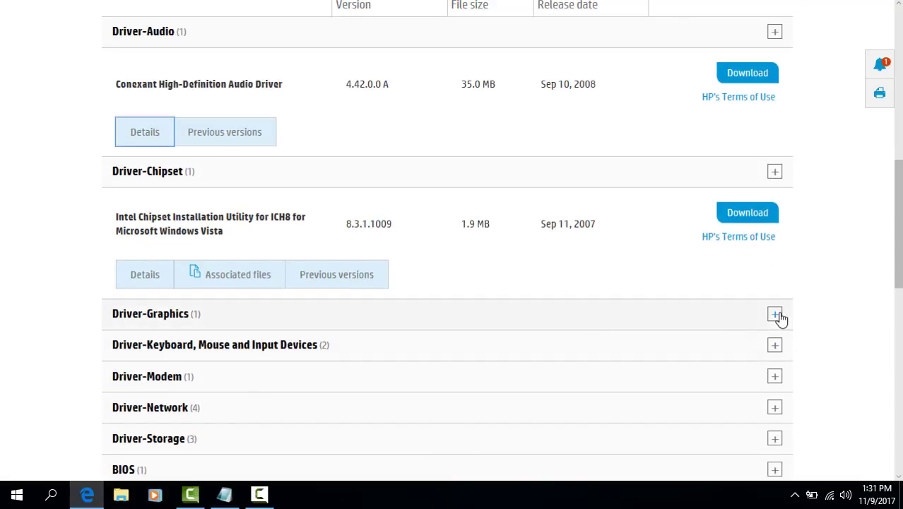
{"action": "scroll", "coordinate": [707, 283], "scroll_direction": "down", "scroll_amount": 6}
{"action": "left_click", "coordinate": [776, 201]}
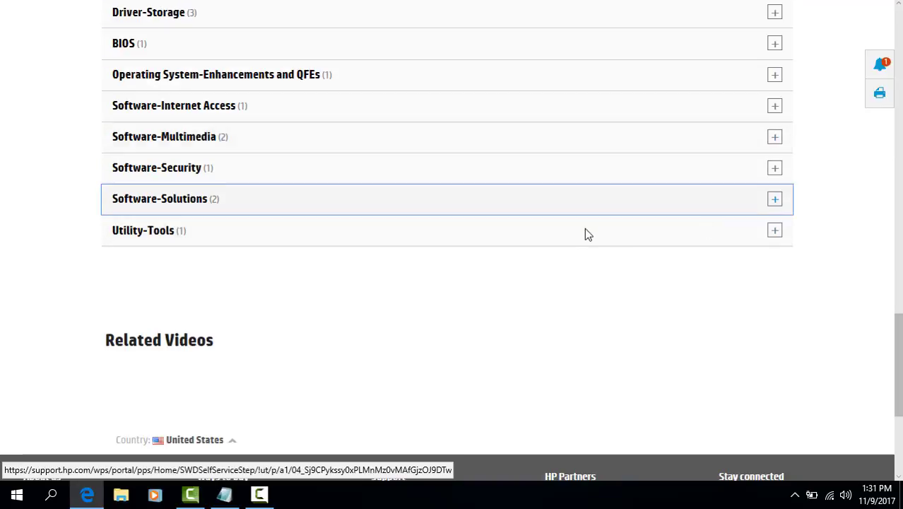
{"action": "scroll", "coordinate": [608, 227], "scroll_direction": "up", "scroll_amount": 2}
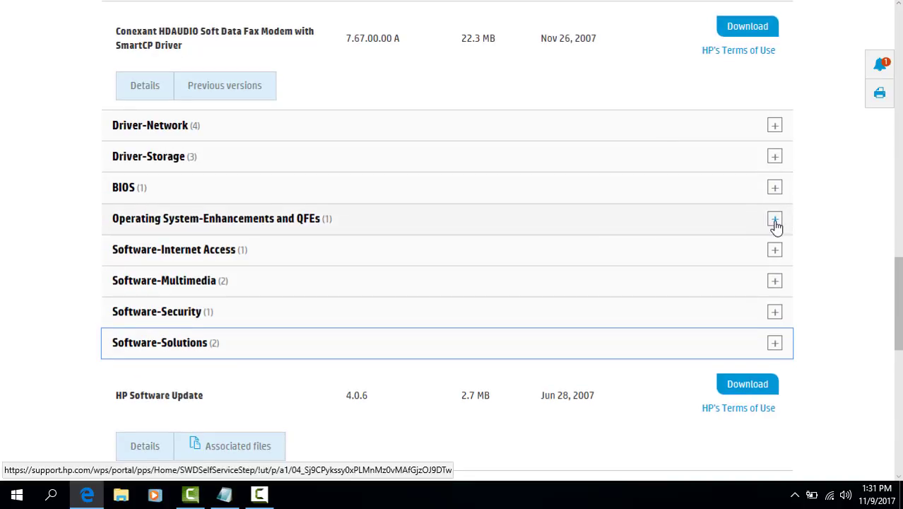
{"action": "left_click", "coordinate": [774, 220]}
{"action": "scroll", "coordinate": [642, 248], "scroll_direction": "up", "scroll_amount": 12}
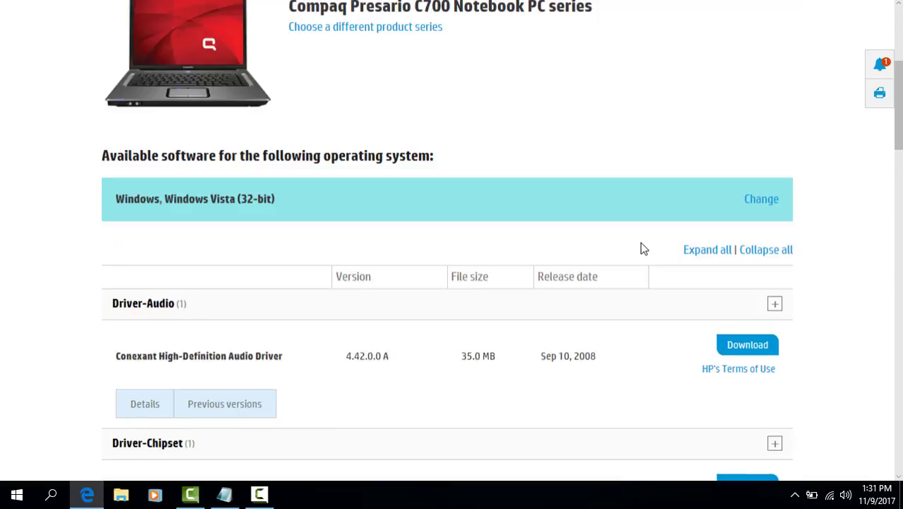
{"action": "scroll", "coordinate": [640, 244], "scroll_direction": "up", "scroll_amount": 3}
{"action": "scroll", "coordinate": [640, 243], "scroll_direction": "down", "scroll_amount": 3}
{"action": "scroll", "coordinate": [640, 243], "scroll_direction": "up", "scroll_amount": 5}
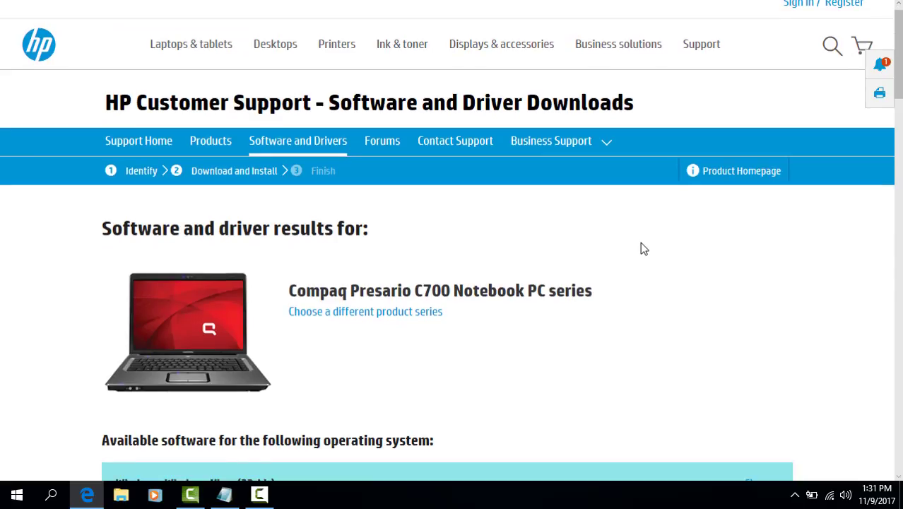
{"action": "scroll", "coordinate": [641, 248], "scroll_direction": "down", "scroll_amount": 3}
{"action": "scroll", "coordinate": [644, 245], "scroll_direction": "up", "scroll_amount": 4}
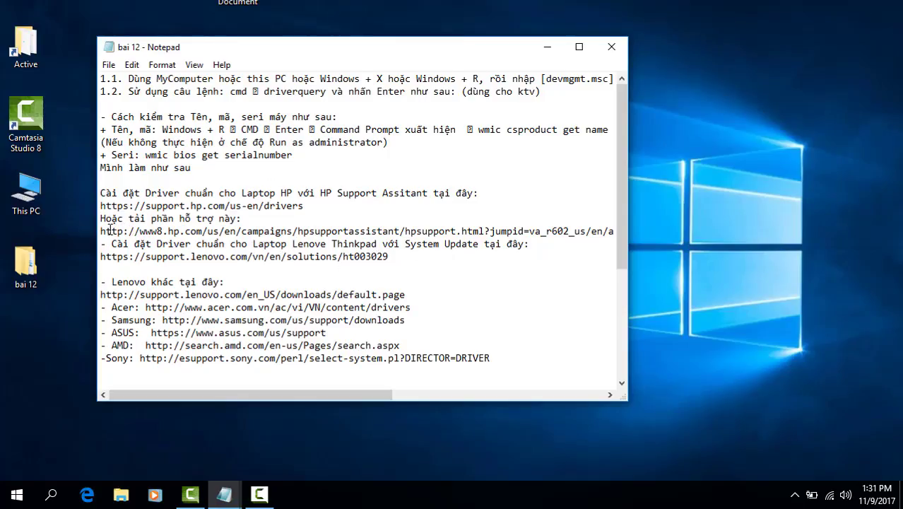
Maximize Notepad and select the full www8.hp.com HP Support Assistant link.
{"action": "left_click_drag", "start_coordinate": [101, 231], "coordinate": [423, 231]}
{"action": "left_click", "coordinate": [579, 47]}
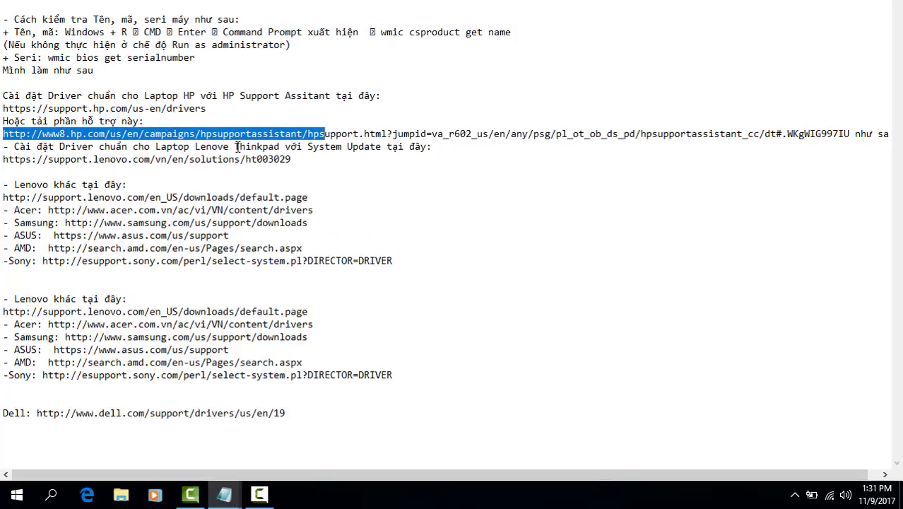
{"action": "left_click", "coordinate": [494, 212]}
{"action": "left_click_drag", "start_coordinate": [4, 134], "coordinate": [787, 144]}
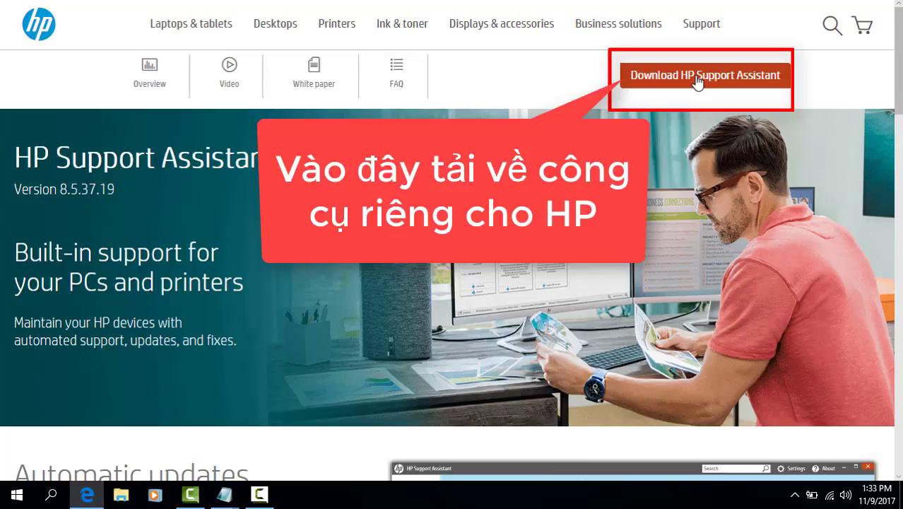
Download sp82049.exe through Internet Download Manager and run the installer.
{"action": "left_click", "coordinate": [698, 82]}
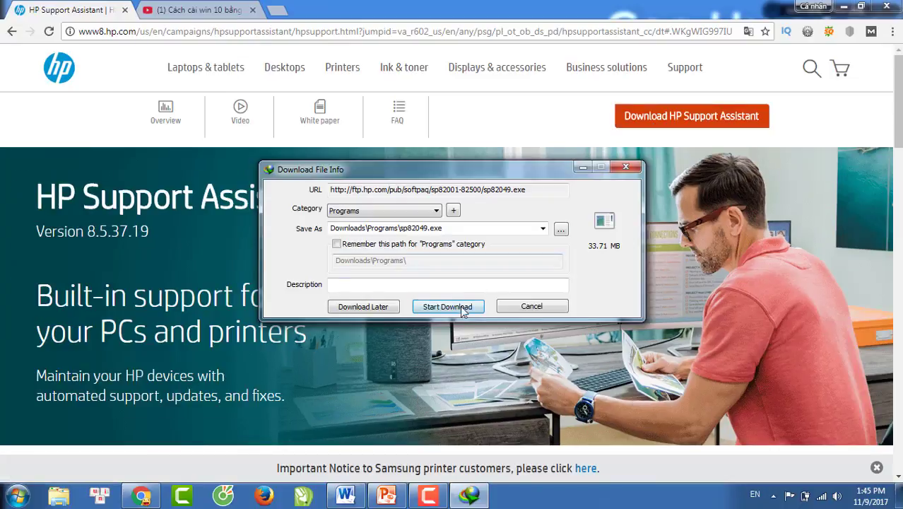
{"action": "left_click", "coordinate": [460, 305]}
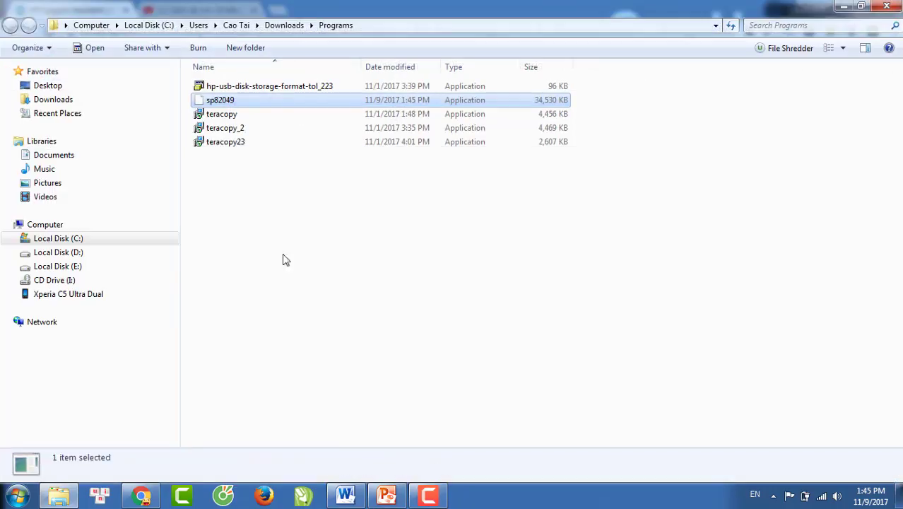
{"action": "right_click", "coordinate": [241, 99]}
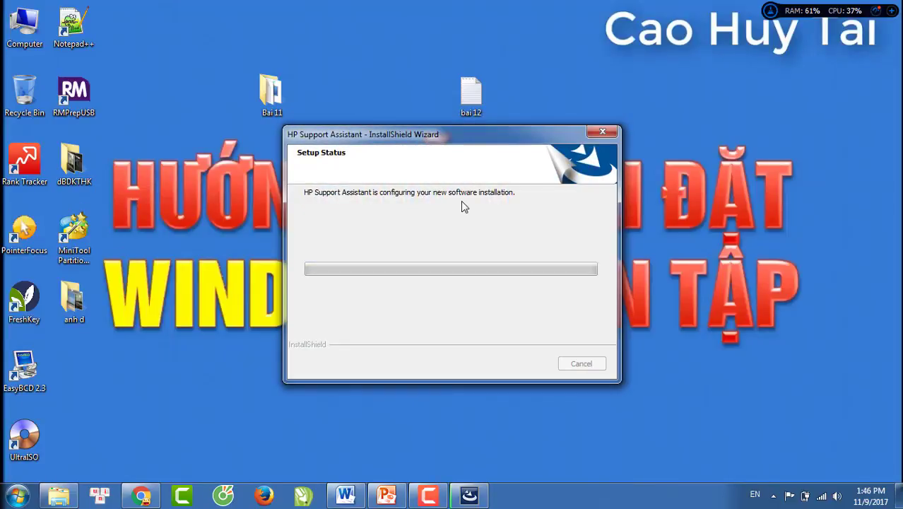
Run HP Support Assistant as administrator, choose Yes (Recommended), and step through the four-page tutorial.
{"action": "right_click", "coordinate": [73, 367]}
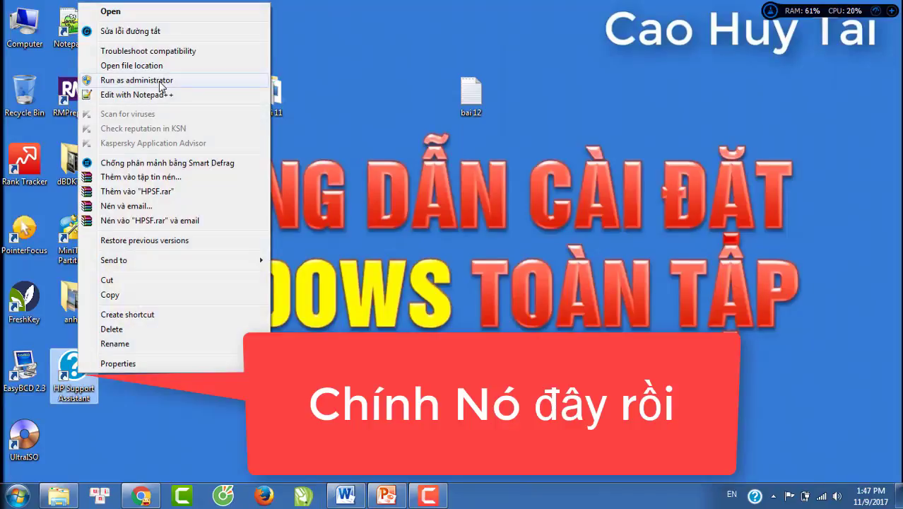
{"action": "left_click", "coordinate": [276, 82]}
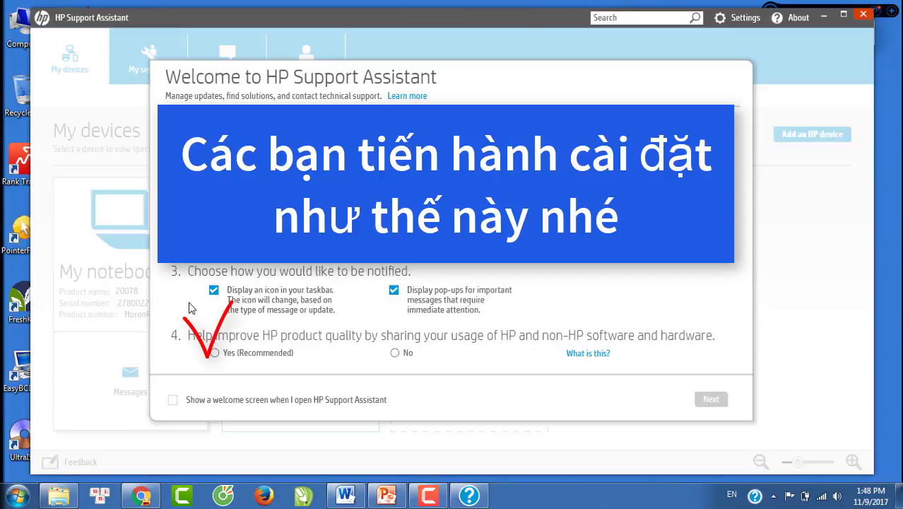
{"action": "left_click", "coordinate": [215, 354]}
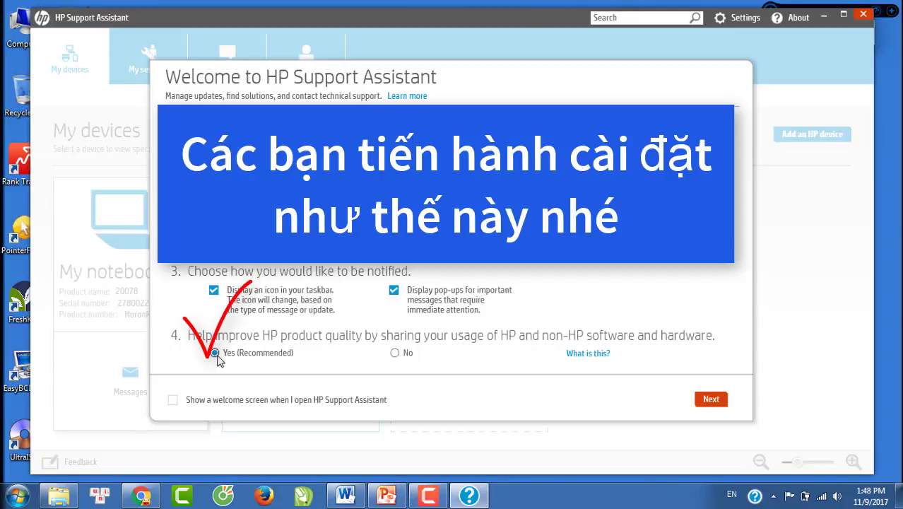
{"action": "left_click", "coordinate": [710, 399]}
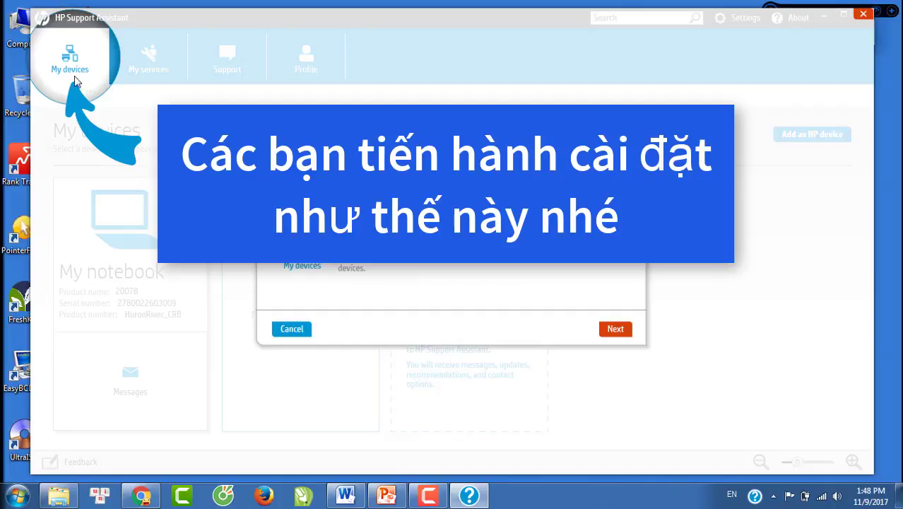
{"action": "left_click", "coordinate": [614, 328]}
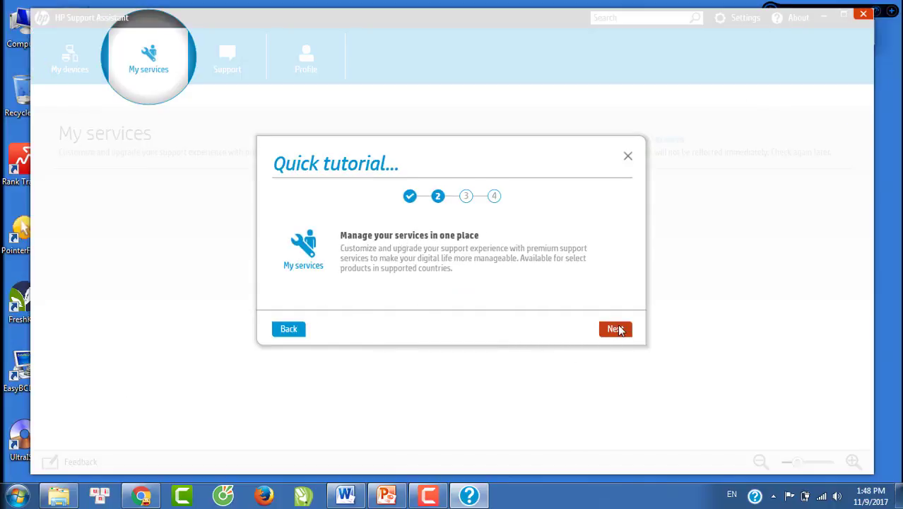
{"action": "left_click", "coordinate": [614, 330]}
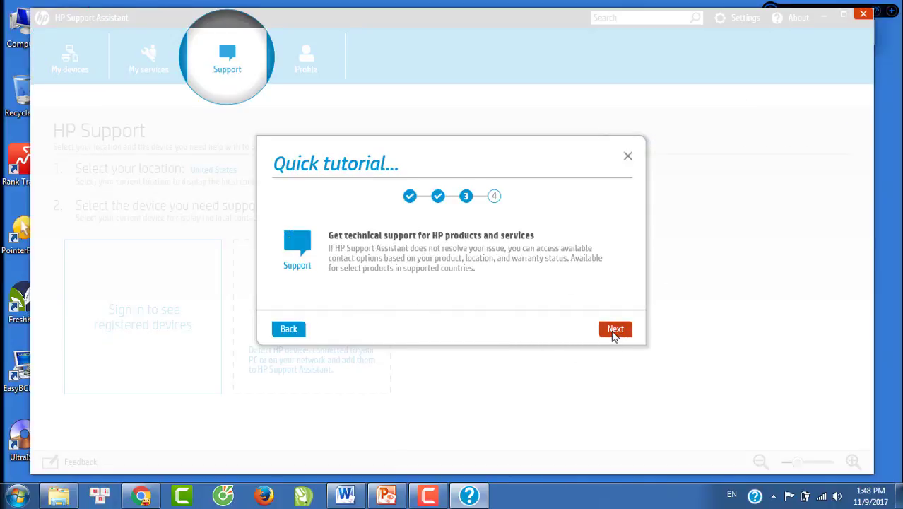
{"action": "left_click", "coordinate": [617, 329]}
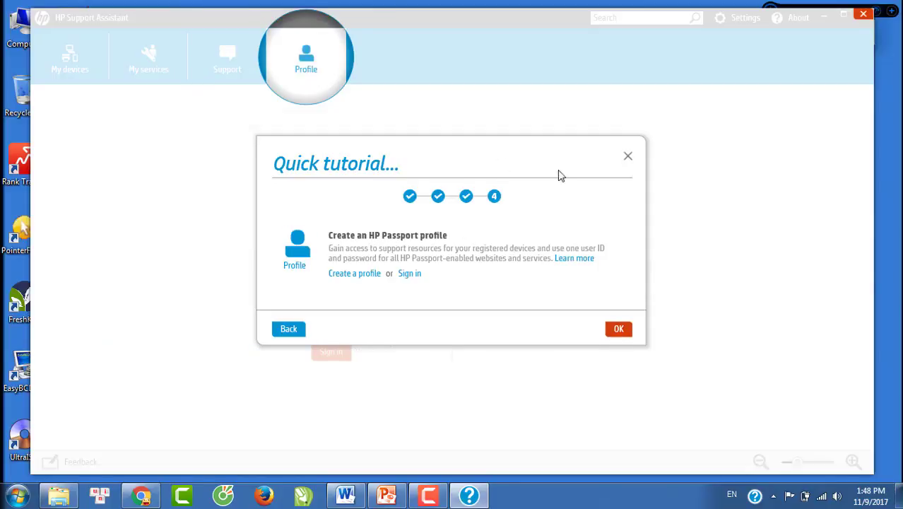
{"action": "left_click", "coordinate": [619, 333]}
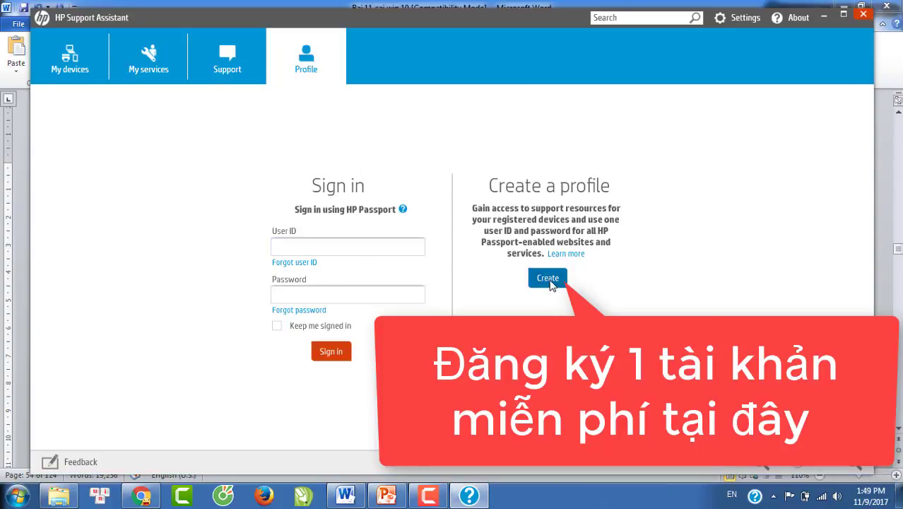
Choose Create under Create a profile on the Profile tab.
{"action": "left_click", "coordinate": [548, 279]}
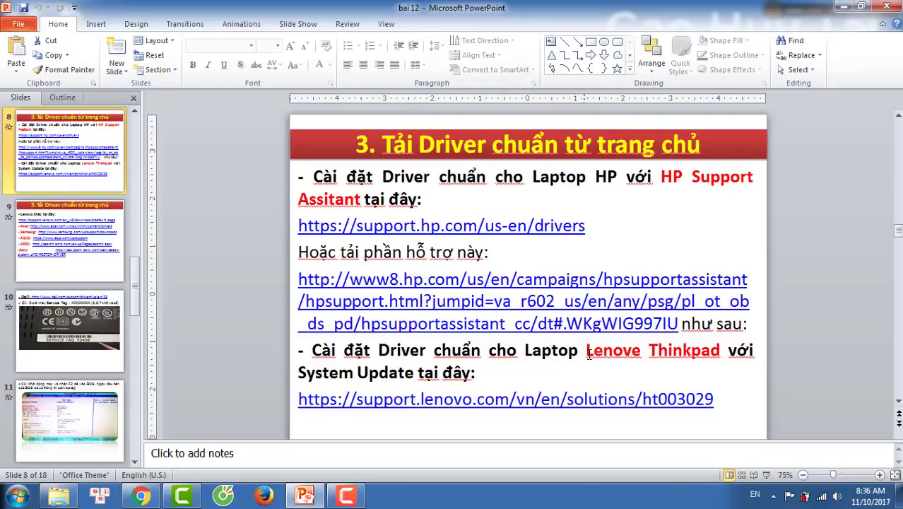
Copy the Lenovo support link from the PowerPoint slide.
{"action": "left_click_drag", "start_coordinate": [586, 351], "coordinate": [731, 353]}
{"action": "left_click", "coordinate": [300, 399]}
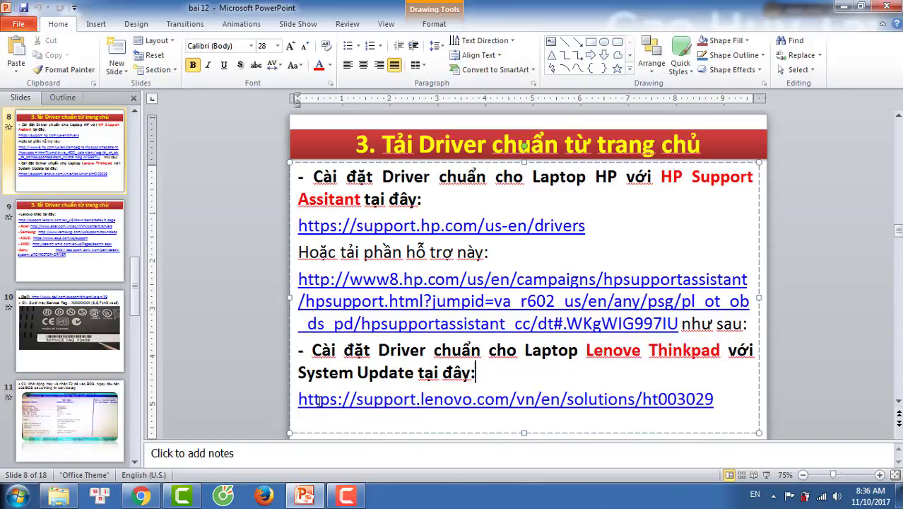
{"action": "left_click_drag", "start_coordinate": [301, 400], "coordinate": [632, 397]}
{"action": "key", "text": "ctrl+c"}
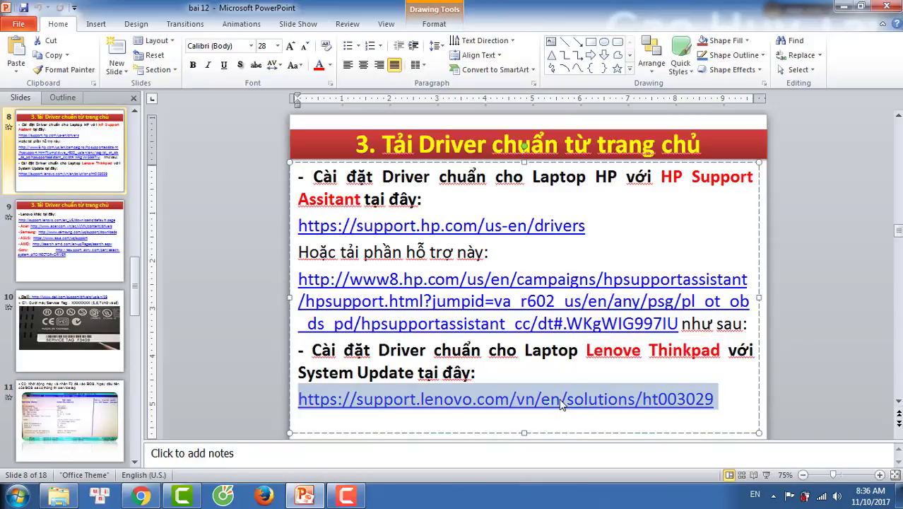
{"action": "right_click", "coordinate": [563, 405]}
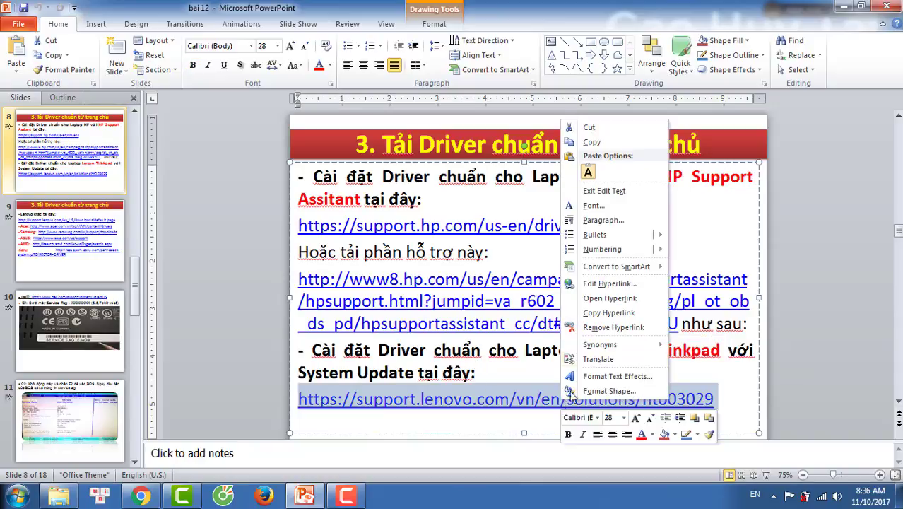
{"action": "left_click", "coordinate": [590, 142]}
Paste the link into Chrome's address bar and load the G470 search results.
{"action": "left_click", "coordinate": [141, 496]}
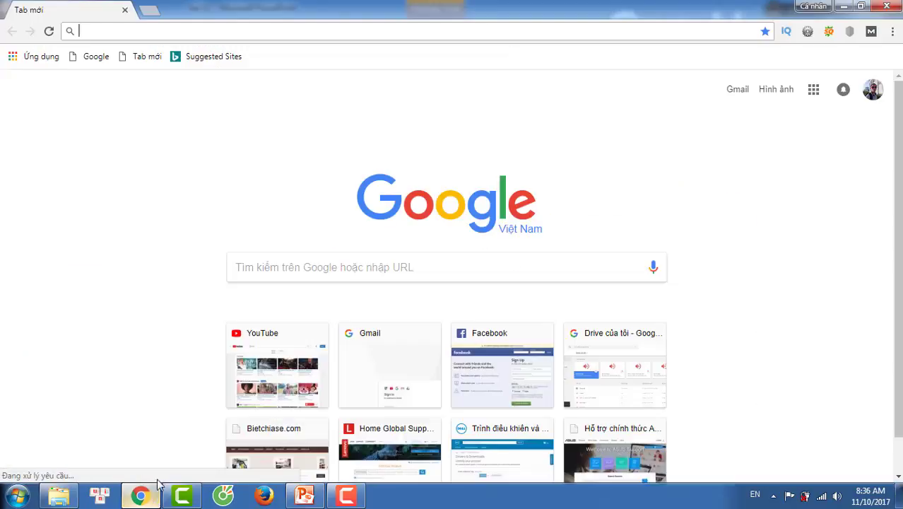
{"action": "right_click", "coordinate": [220, 33]}
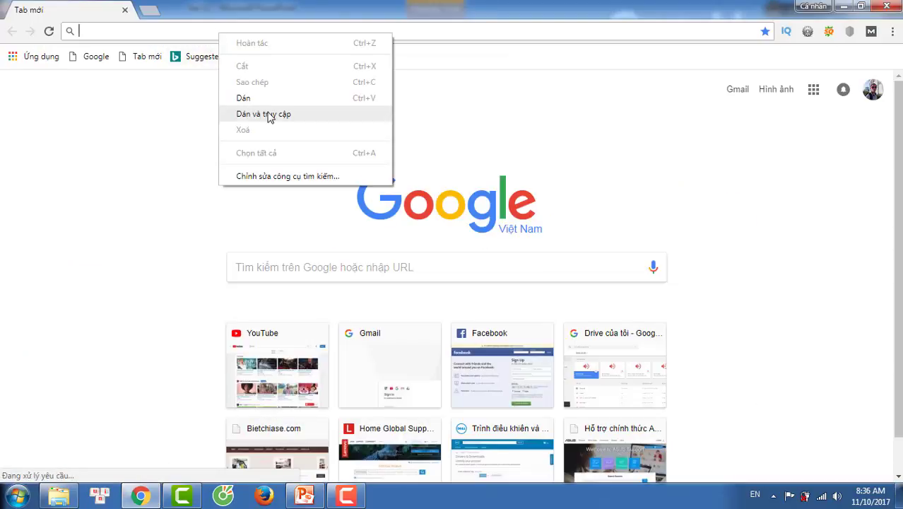
{"action": "left_click", "coordinate": [270, 116]}
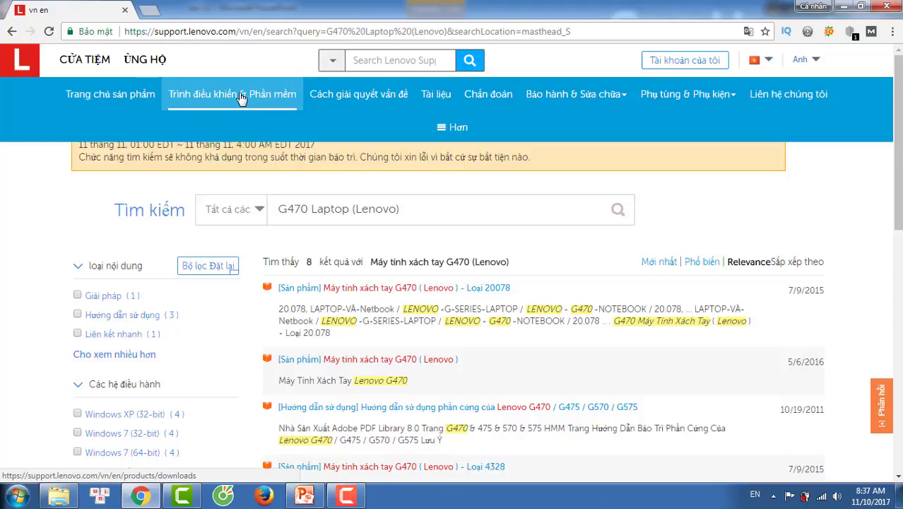
Under Drivers & Software, search 'g470' and choose G470 Laptop (Lenovo) - Type 20078.
{"action": "left_click", "coordinate": [240, 98]}
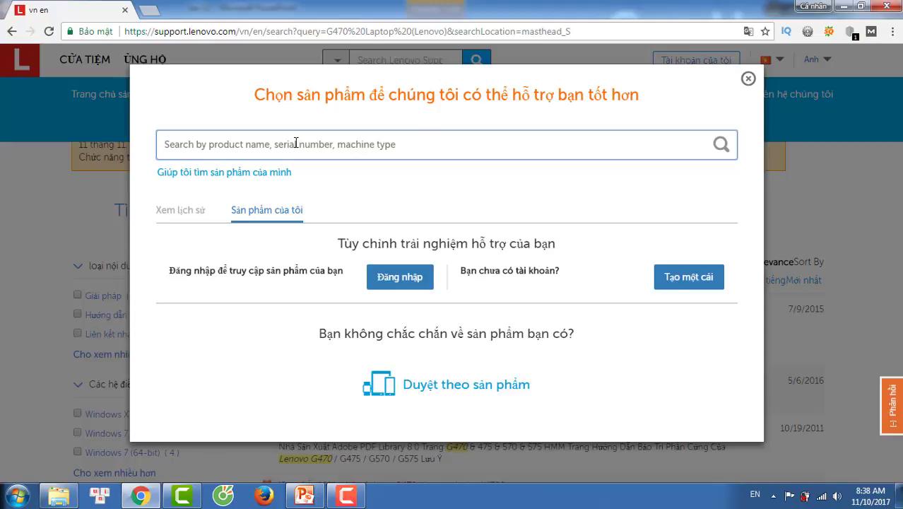
{"action": "type", "text": "g4"}
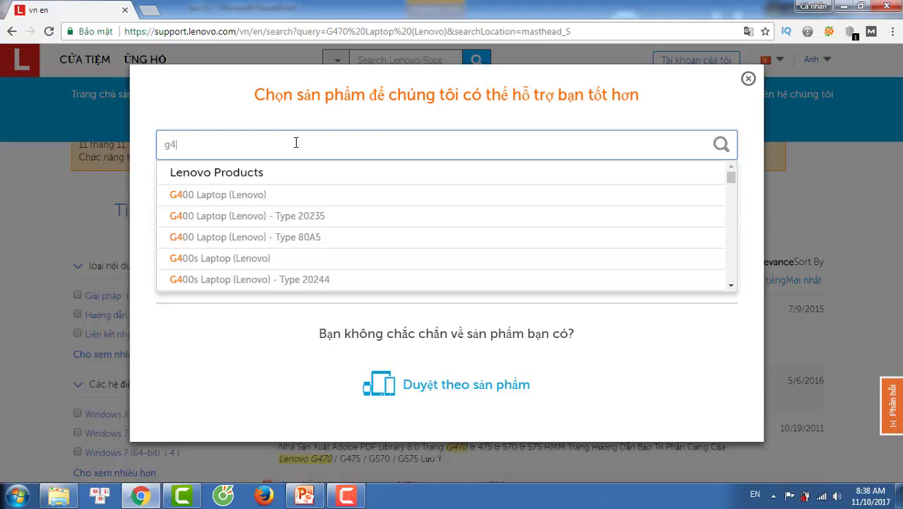
{"action": "type", "text": "70"}
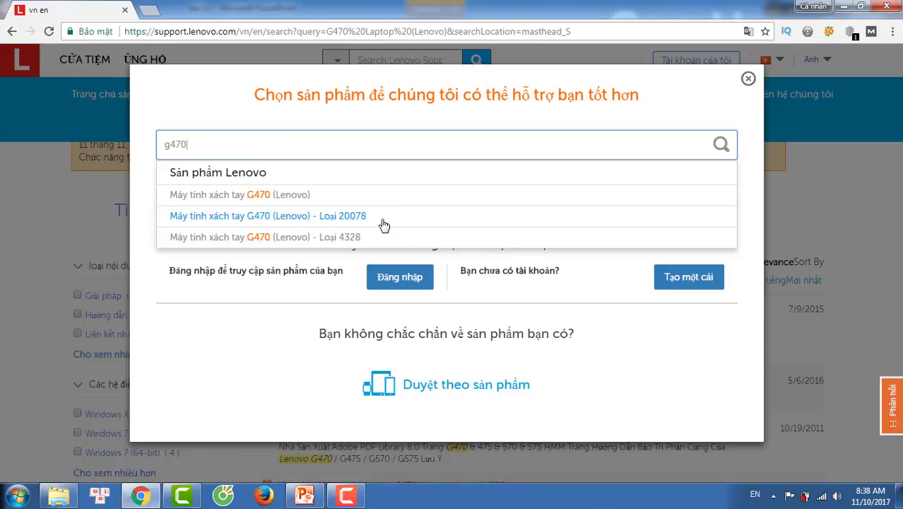
{"action": "left_click", "coordinate": [357, 223]}
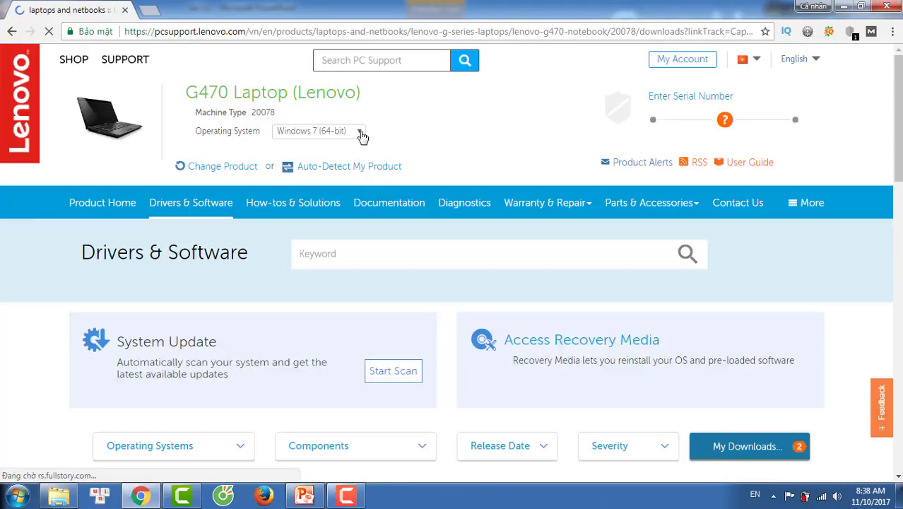
Keep Windows 7 (64-bit) selected in the operating system dropdown.
{"action": "left_click", "coordinate": [360, 136]}
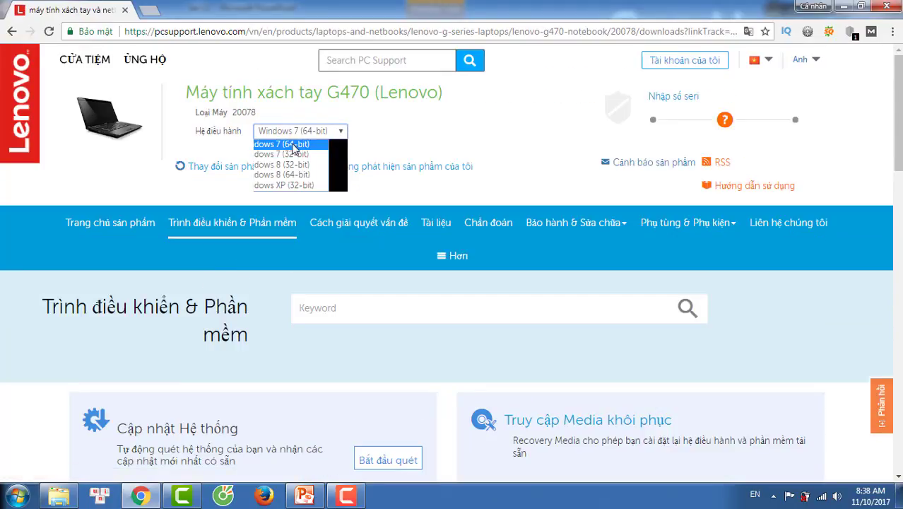
{"action": "left_click", "coordinate": [294, 147]}
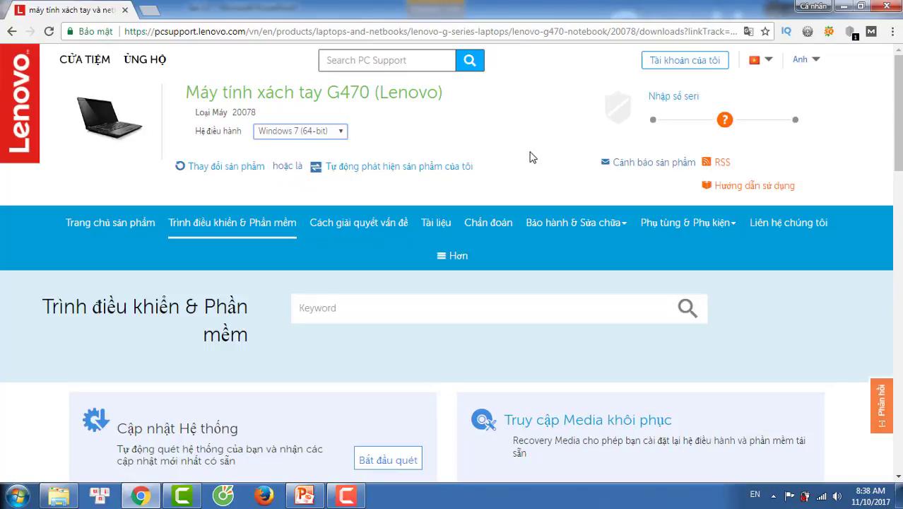
{"action": "left_click", "coordinate": [339, 135]}
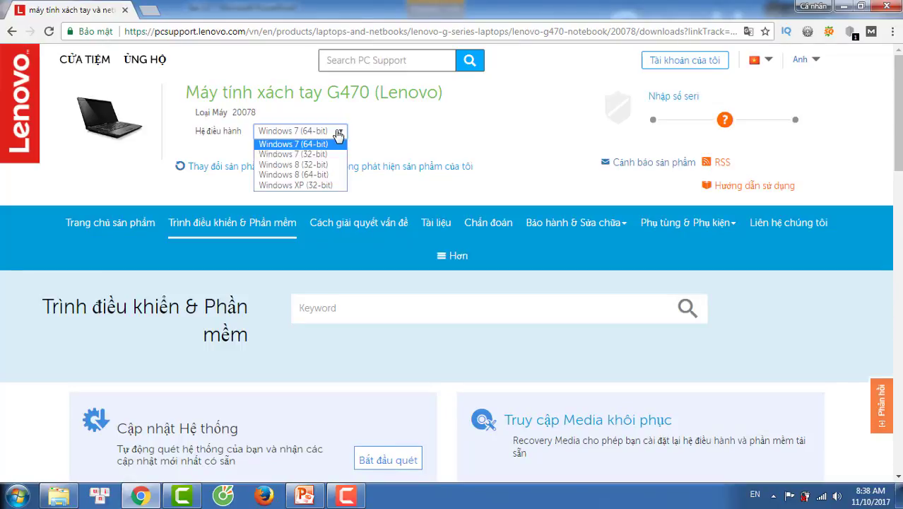
{"action": "left_click", "coordinate": [338, 133]}
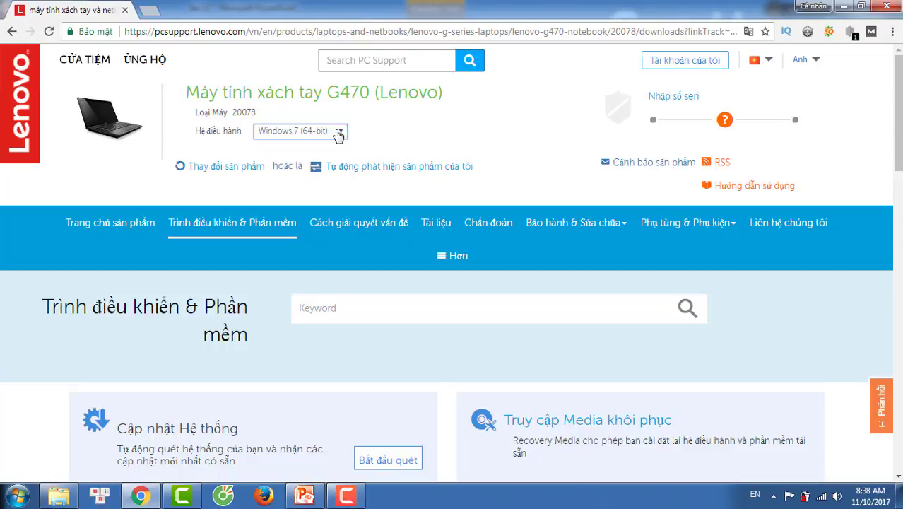
{"action": "left_click", "coordinate": [338, 134]}
{"action": "left_click", "coordinate": [338, 134]}
{"action": "left_click", "coordinate": [339, 133]}
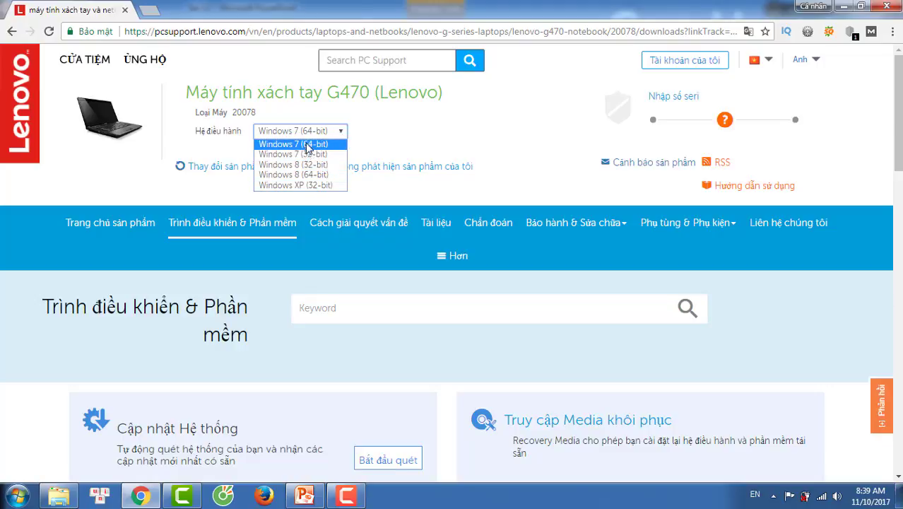
{"action": "left_click", "coordinate": [324, 135]}
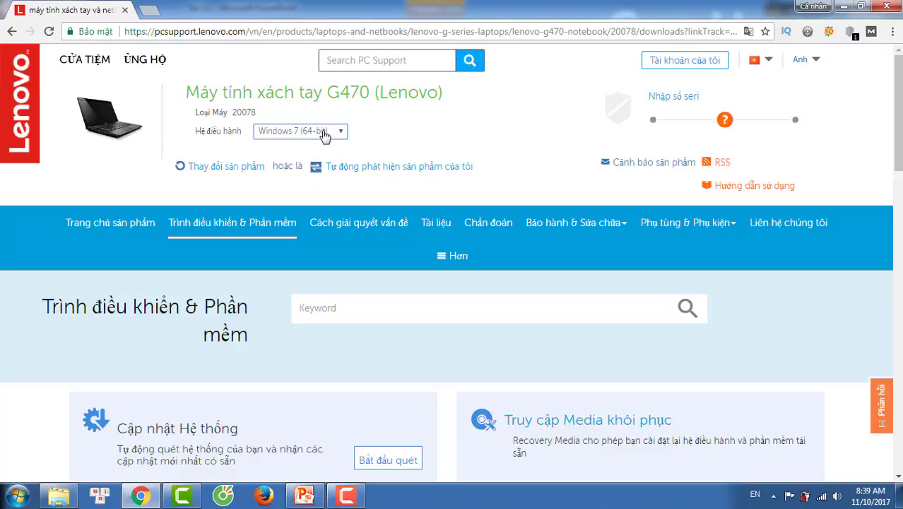
Tick Windows 7 (64-bit) in the Operating Systems download filter.
{"action": "scroll", "coordinate": [374, 286], "scroll_direction": "down", "scroll_amount": 2}
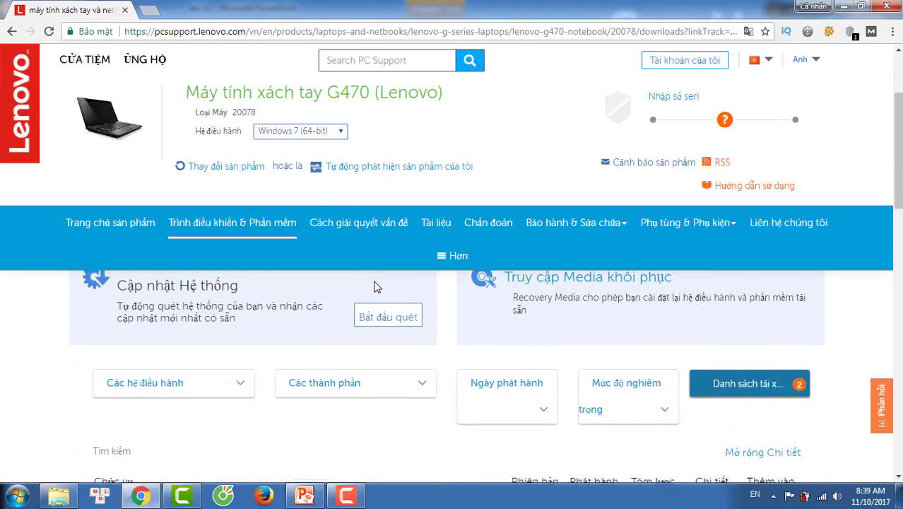
{"action": "scroll", "coordinate": [375, 286], "scroll_direction": "down", "scroll_amount": 2}
{"action": "scroll", "coordinate": [374, 283], "scroll_direction": "up", "scroll_amount": 1}
{"action": "left_click", "coordinate": [240, 328]}
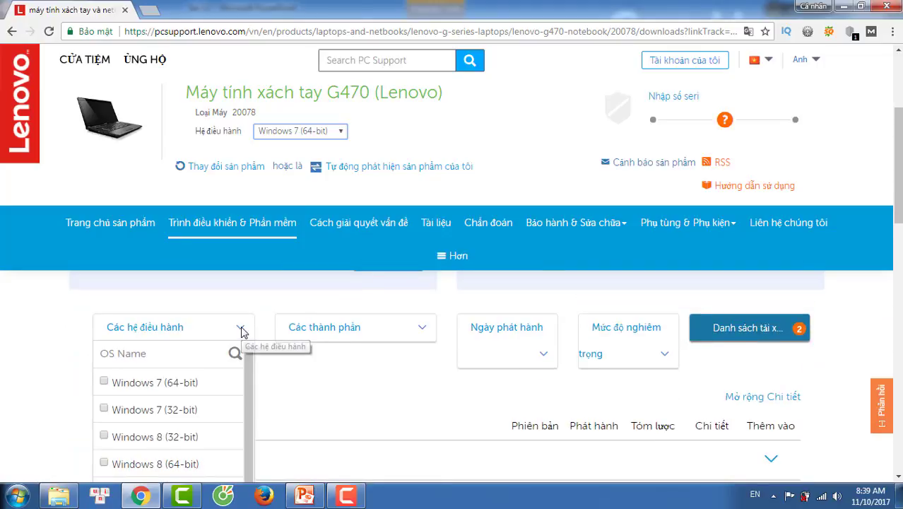
{"action": "left_click", "coordinate": [118, 382]}
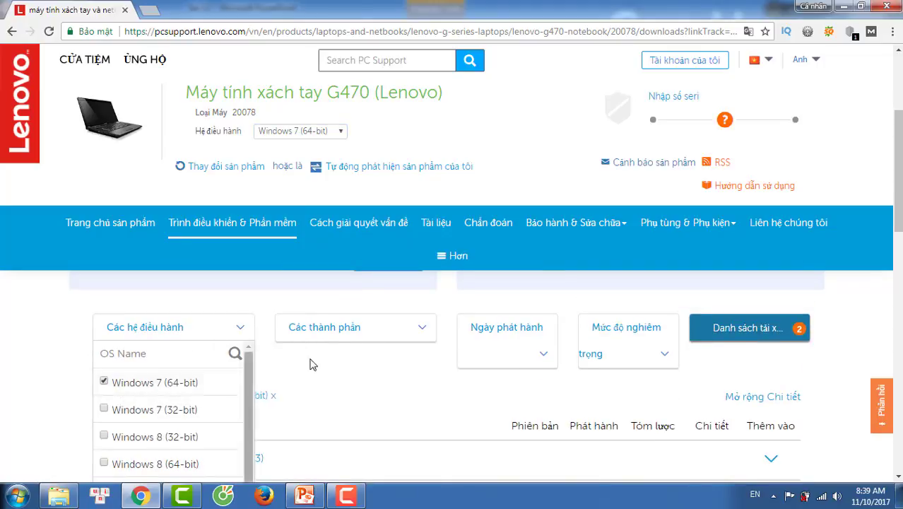
{"action": "left_click", "coordinate": [390, 328]}
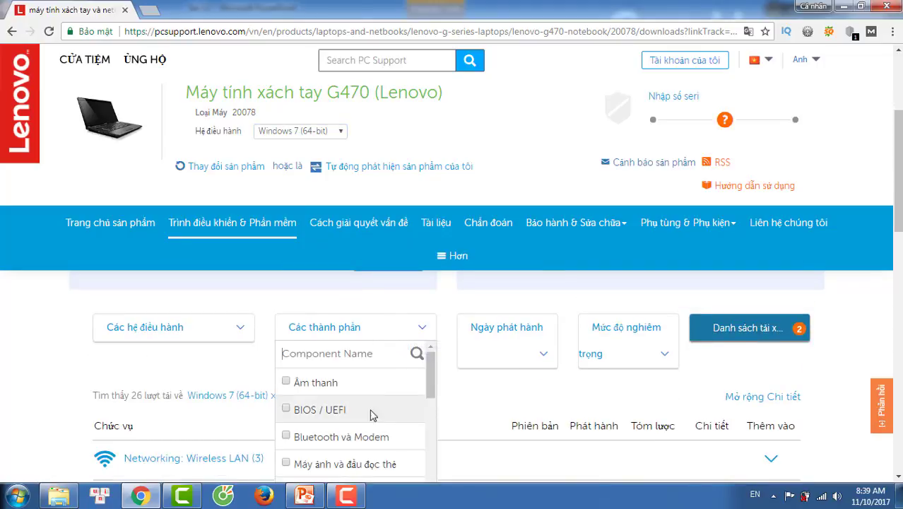
Tick Audio, Bluetooth and Modem, and Camera components, leaving BIOS/UEFI unticked.
{"action": "left_click", "coordinate": [296, 390]}
{"action": "left_click", "coordinate": [297, 409]}
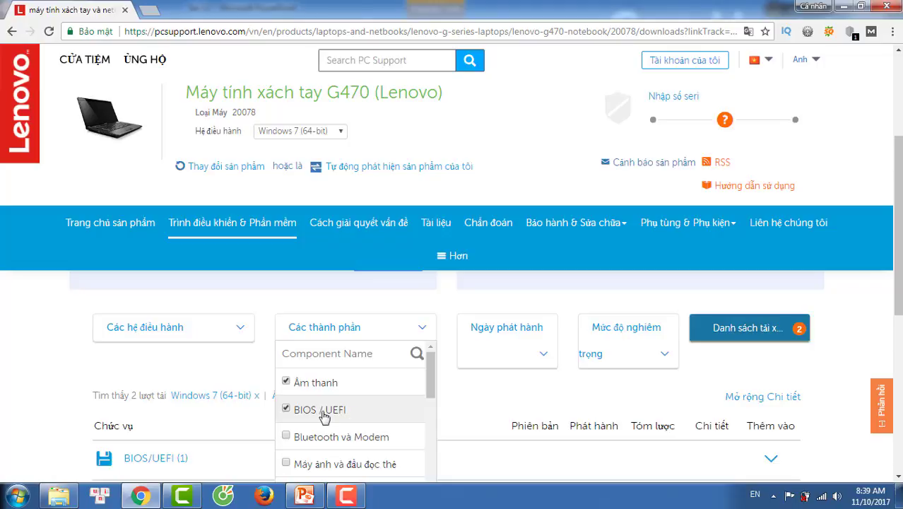
{"action": "left_click", "coordinate": [286, 436]}
{"action": "left_click", "coordinate": [287, 461]}
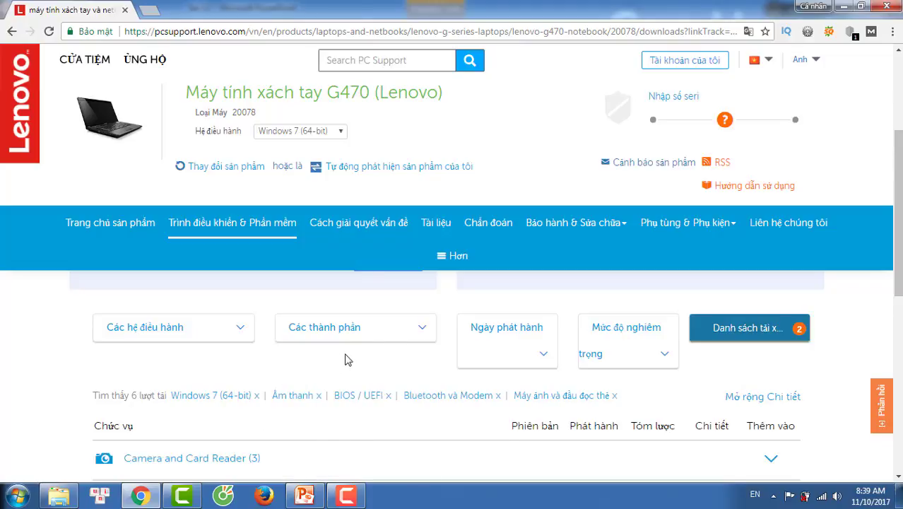
{"action": "left_click", "coordinate": [368, 329]}
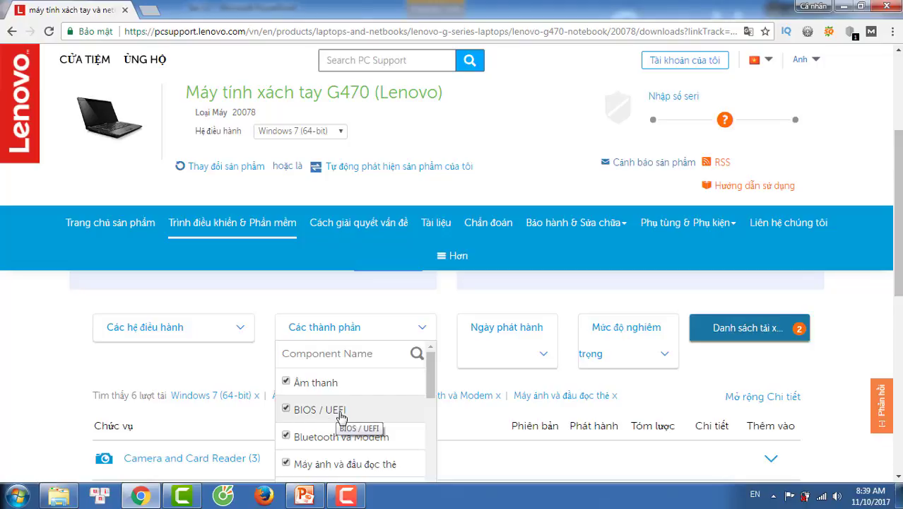
{"action": "left_click", "coordinate": [286, 410]}
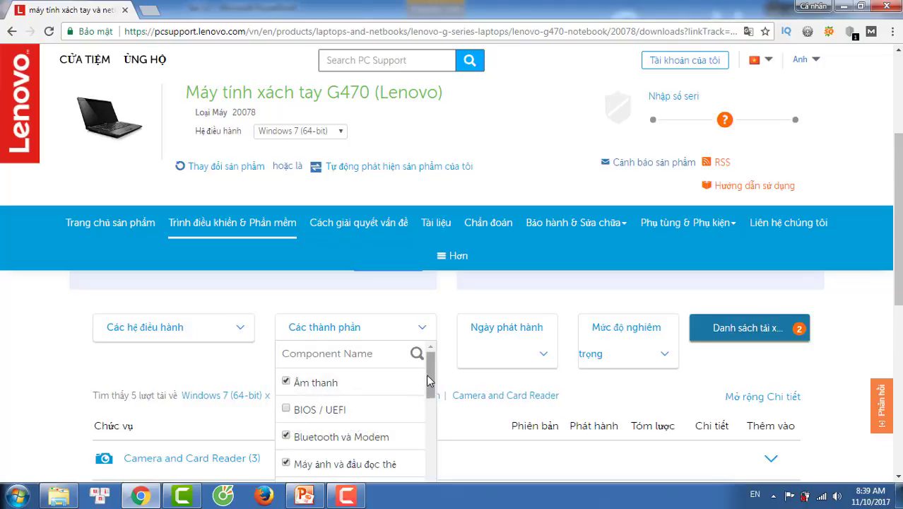
Also tick Diagnostic, Chipset, Graphics, Mouse and Keyboard, LAN and Wireless LAN components.
{"action": "scroll", "coordinate": [354, 400], "scroll_direction": "down", "scroll_amount": 3}
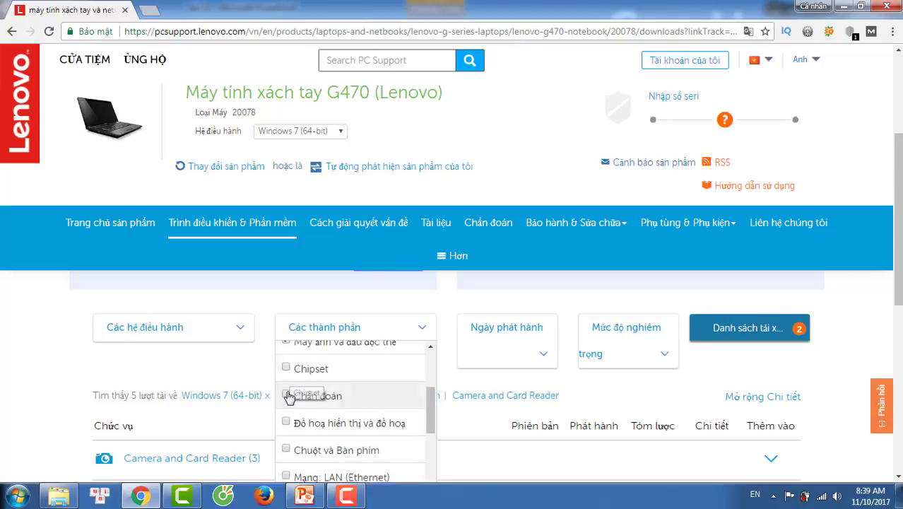
{"action": "left_click", "coordinate": [287, 395]}
{"action": "left_click", "coordinate": [285, 423]}
{"action": "left_click", "coordinate": [286, 368]}
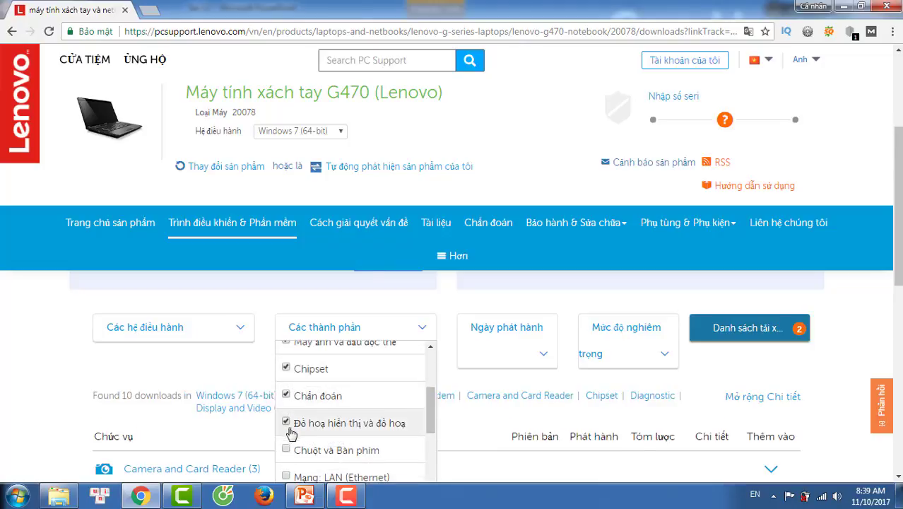
{"action": "left_click", "coordinate": [287, 448]}
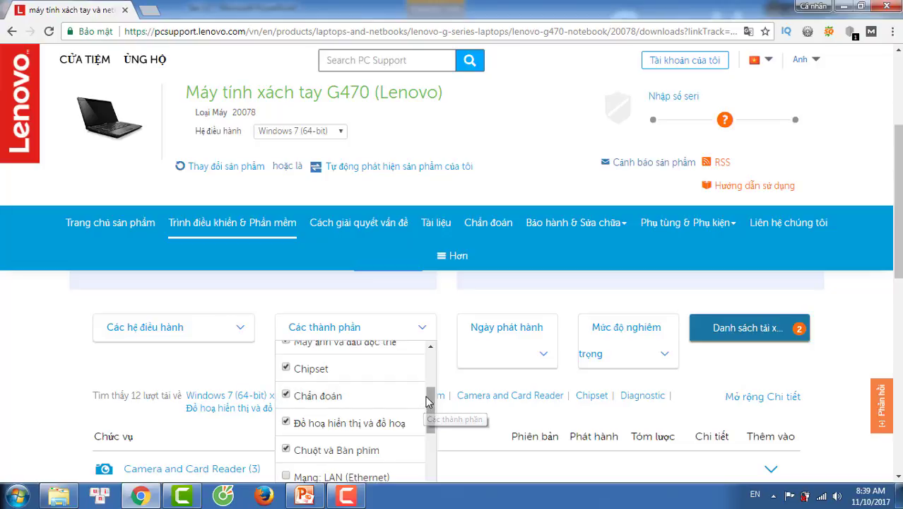
{"action": "scroll", "coordinate": [311, 407], "scroll_direction": "down", "scroll_amount": 2}
{"action": "left_click", "coordinate": [289, 404]}
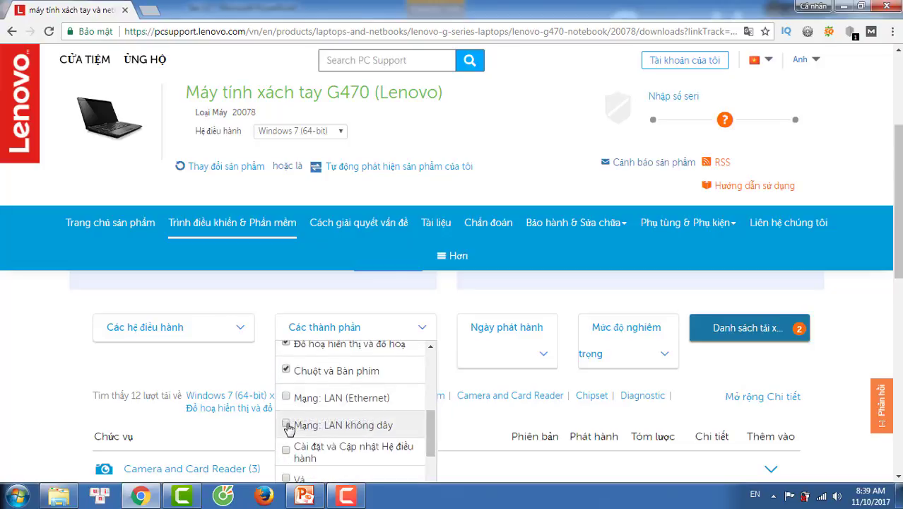
{"action": "left_click", "coordinate": [289, 424]}
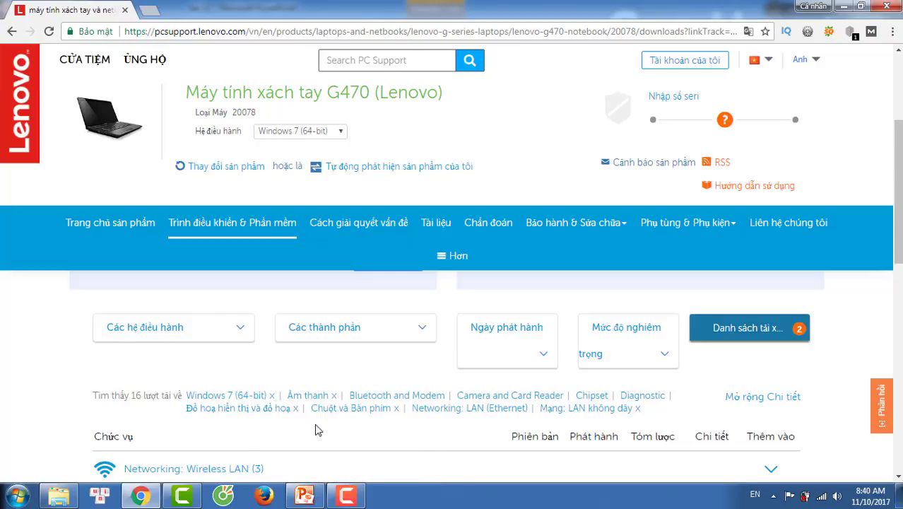
{"action": "left_click", "coordinate": [421, 335]}
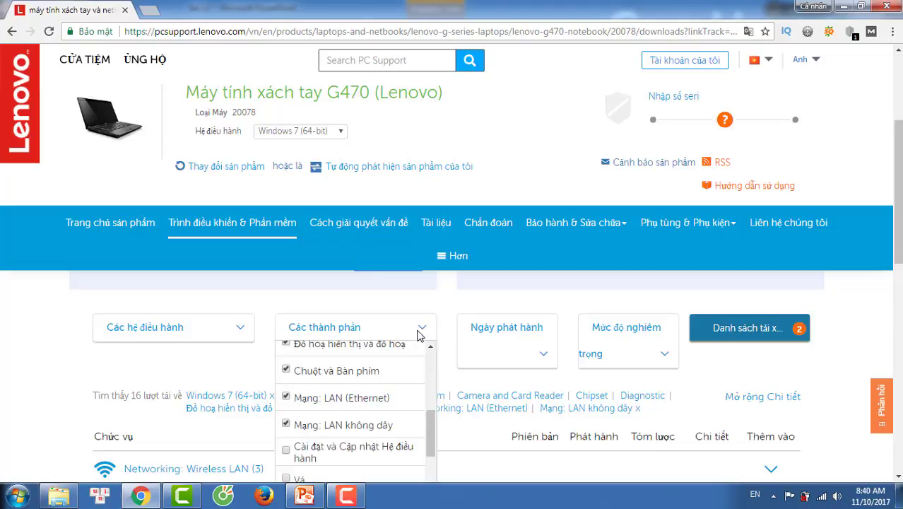
{"action": "scroll", "coordinate": [421, 335], "scroll_direction": "down", "scroll_amount": 1}
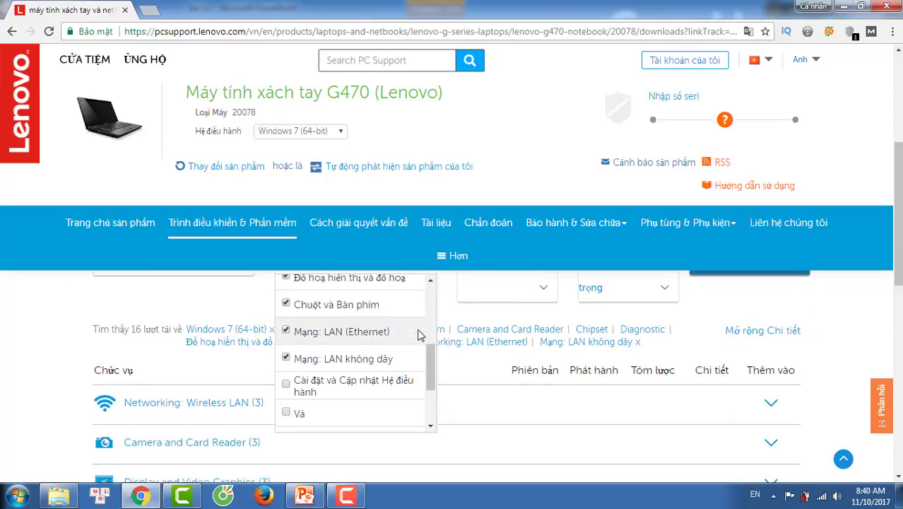
{"action": "scroll", "coordinate": [421, 335], "scroll_direction": "up", "scroll_amount": 2}
{"action": "scroll", "coordinate": [649, 325], "scroll_direction": "up", "scroll_amount": 2}
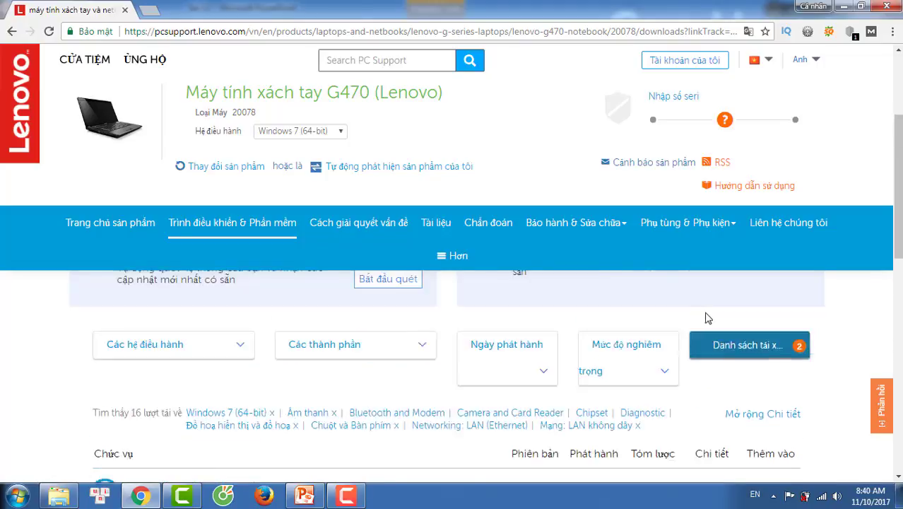
Review the queued downloads and the component filter options.
{"action": "left_click", "coordinate": [735, 400]}
{"action": "scroll", "coordinate": [609, 340], "scroll_direction": "down", "scroll_amount": 3}
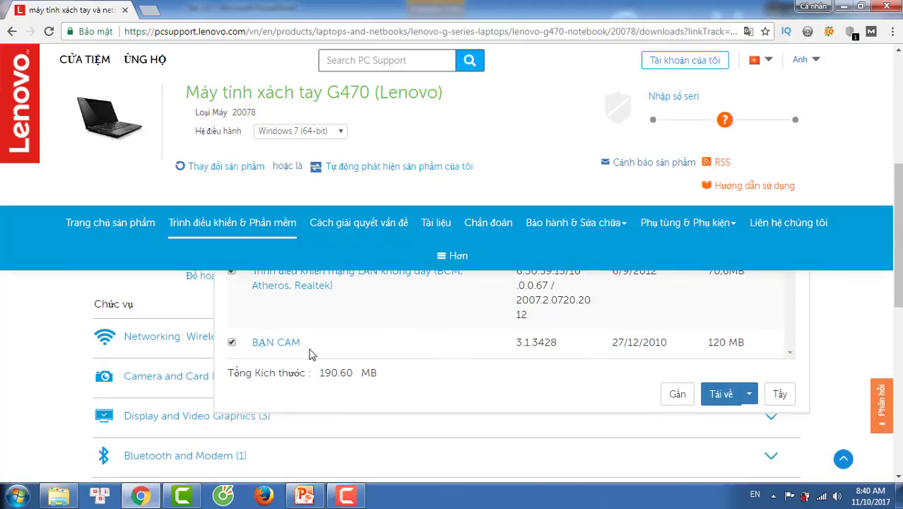
{"action": "scroll", "coordinate": [492, 352], "scroll_direction": "up", "scroll_amount": 2}
{"action": "scroll", "coordinate": [323, 370], "scroll_direction": "down", "scroll_amount": 3}
{"action": "scroll", "coordinate": [326, 369], "scroll_direction": "up", "scroll_amount": 3}
{"action": "scroll", "coordinate": [356, 369], "scroll_direction": "down", "scroll_amount": 1}
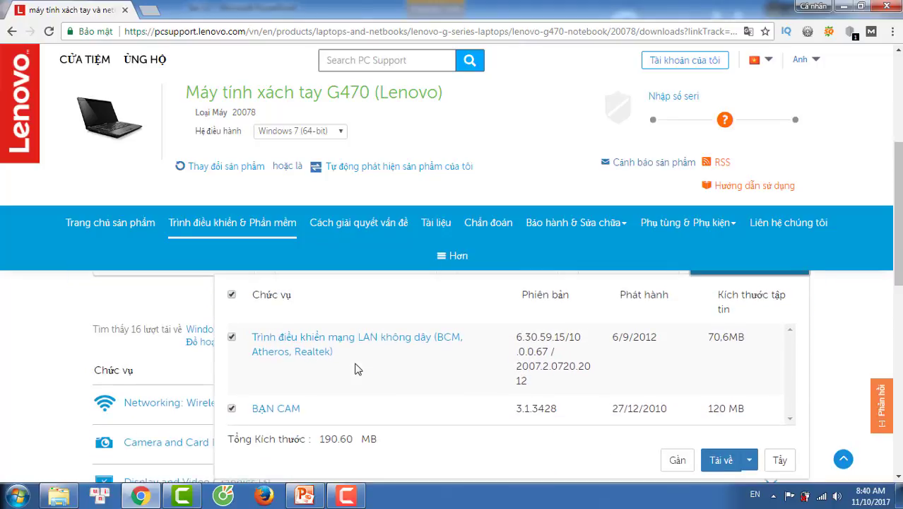
{"action": "scroll", "coordinate": [357, 365], "scroll_direction": "up", "scroll_amount": 2}
{"action": "left_click", "coordinate": [419, 396]}
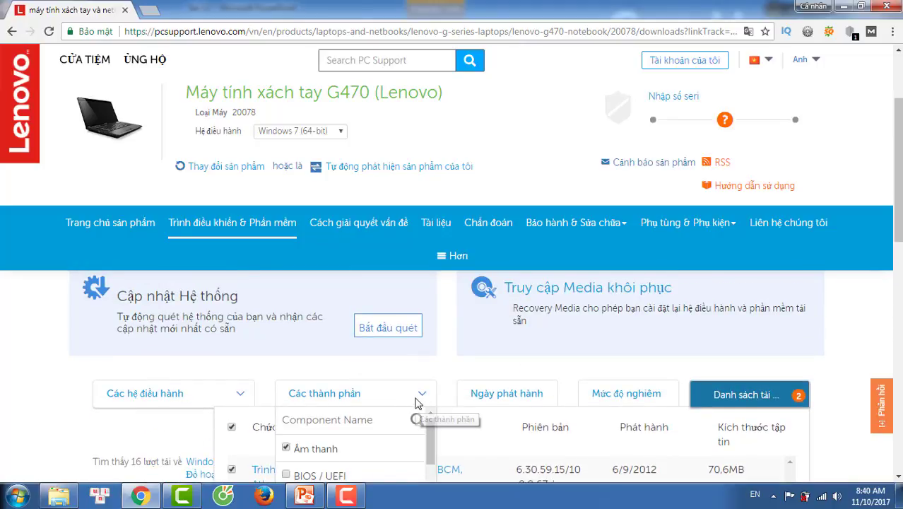
{"action": "scroll", "coordinate": [417, 400], "scroll_direction": "down", "scroll_amount": 4}
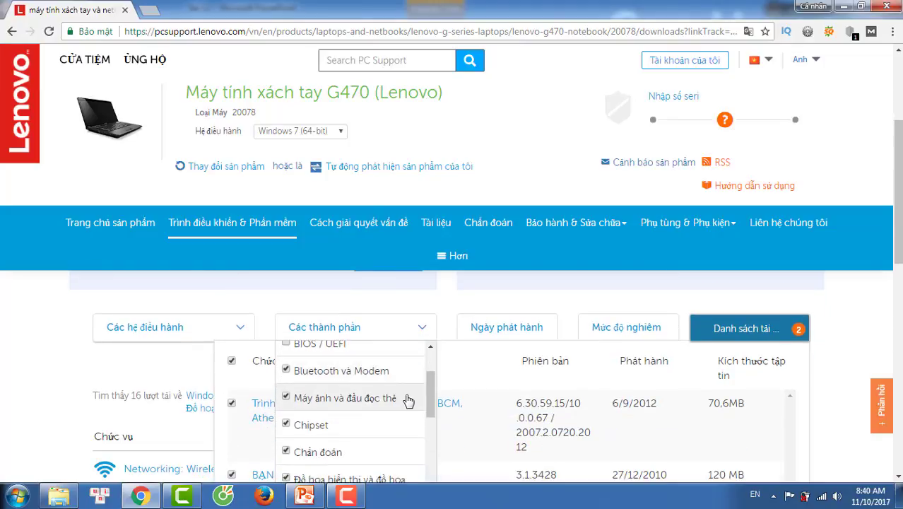
{"action": "scroll", "coordinate": [408, 400], "scroll_direction": "down", "scroll_amount": 3}
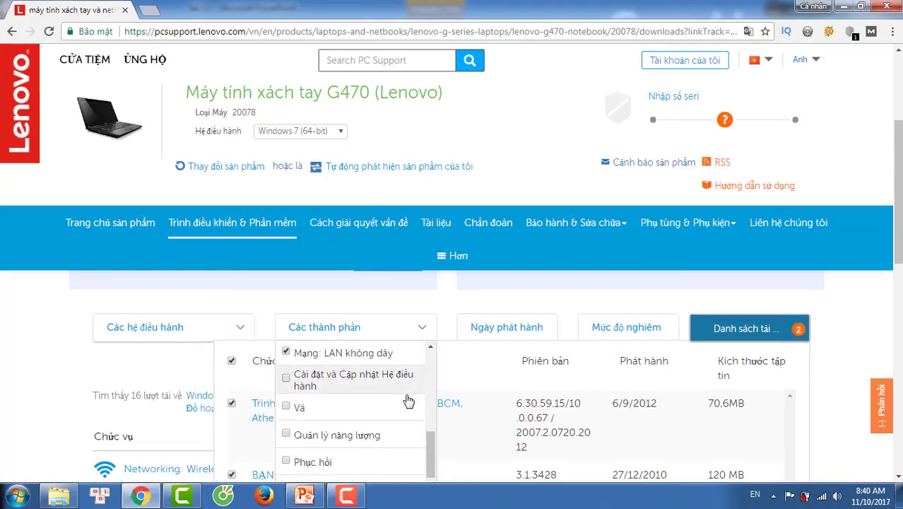
{"action": "scroll", "coordinate": [408, 400], "scroll_direction": "down", "scroll_amount": 1}
{"action": "scroll", "coordinate": [398, 383], "scroll_direction": "up", "scroll_amount": 1}
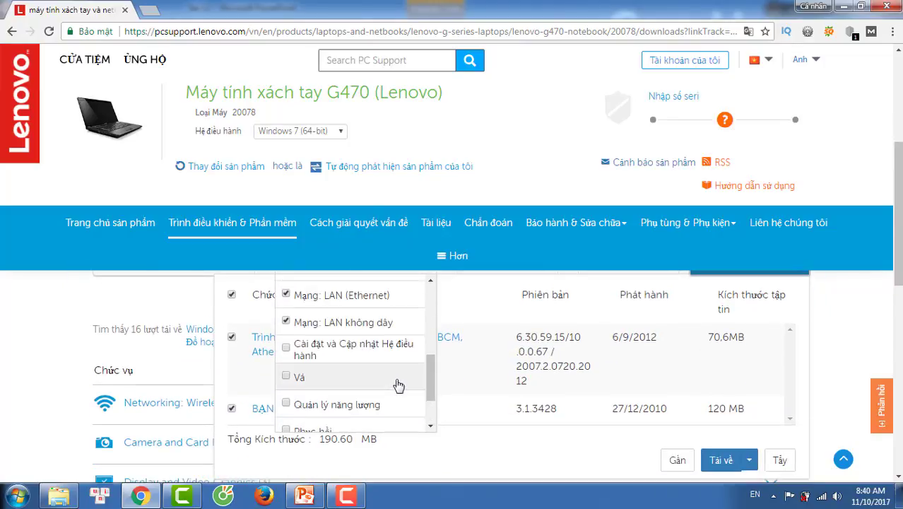
{"action": "scroll", "coordinate": [398, 384], "scroll_direction": "up", "scroll_amount": 1}
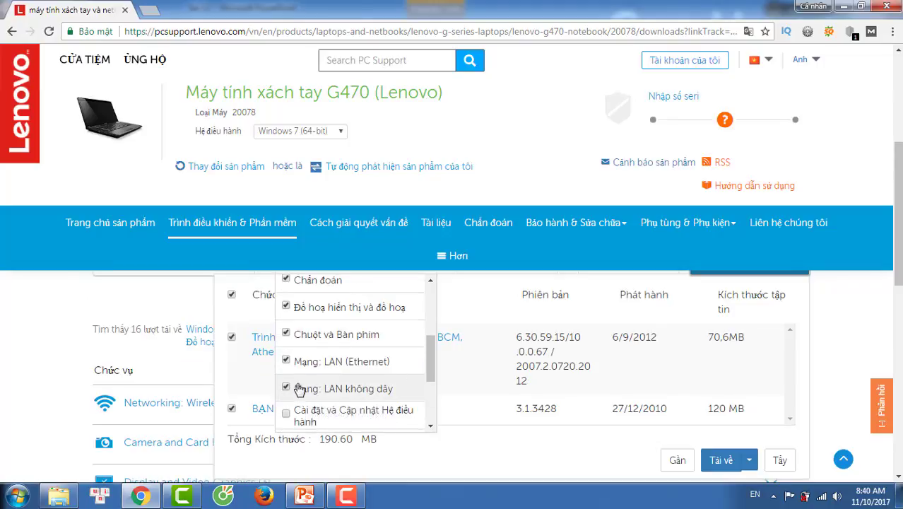
{"action": "scroll", "coordinate": [318, 362], "scroll_direction": "up", "scroll_amount": 2}
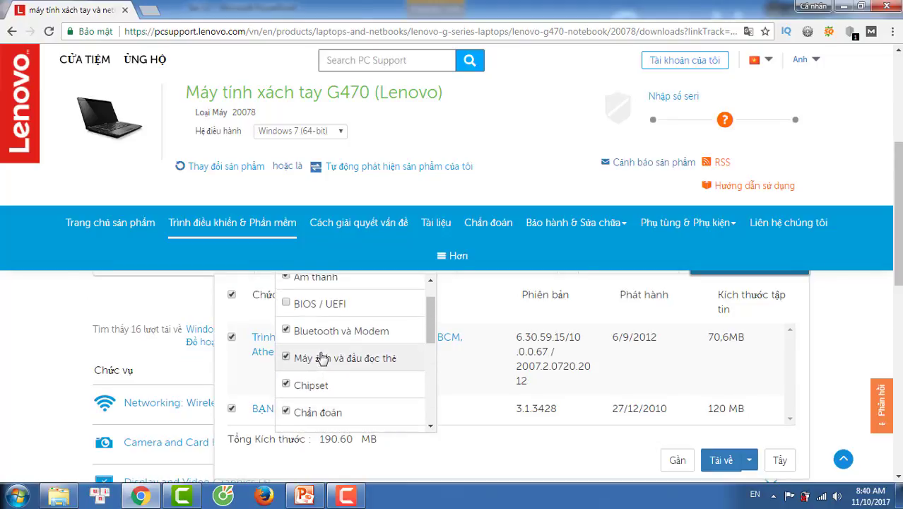
{"action": "left_click", "coordinate": [713, 373]}
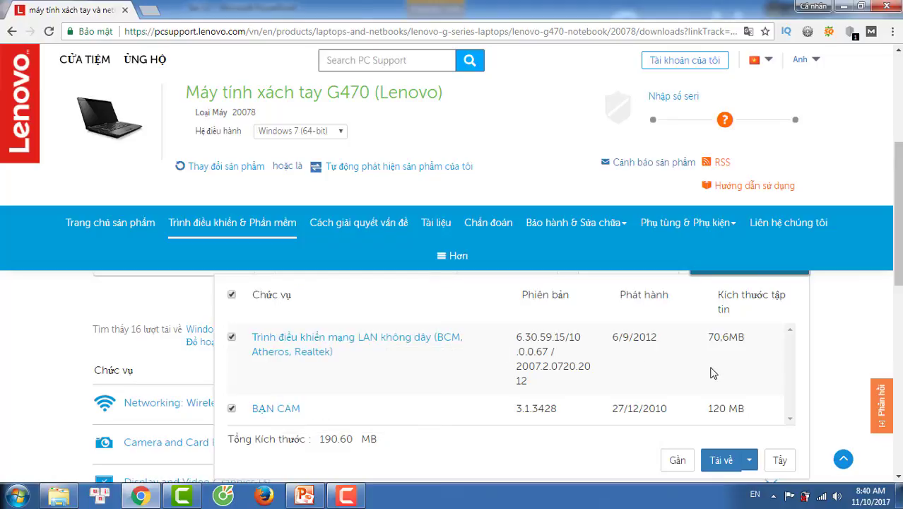
Expand Bluetooth and Modem and open the Broadcom Bluetooth driver's page.
{"action": "scroll", "coordinate": [788, 366], "scroll_direction": "down", "scroll_amount": 2}
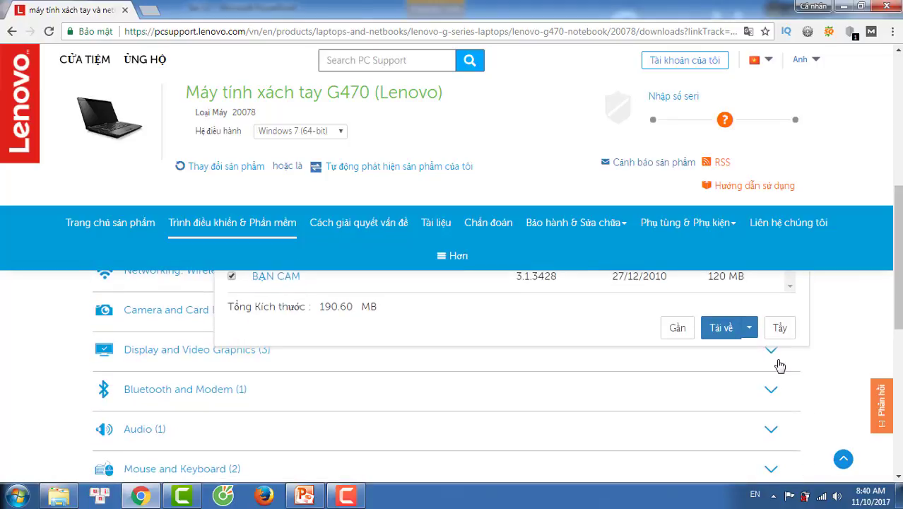
{"action": "scroll", "coordinate": [559, 374], "scroll_direction": "down", "scroll_amount": 2}
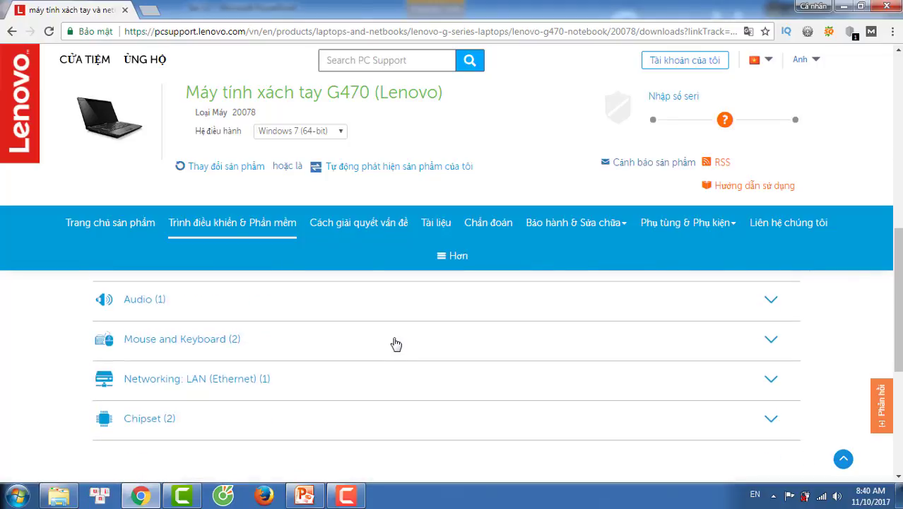
{"action": "scroll", "coordinate": [396, 344], "scroll_direction": "up", "scroll_amount": 2}
{"action": "scroll", "coordinate": [395, 343], "scroll_direction": "up", "scroll_amount": 2}
{"action": "scroll", "coordinate": [384, 343], "scroll_direction": "down", "scroll_amount": 3}
{"action": "scroll", "coordinate": [359, 355], "scroll_direction": "up", "scroll_amount": 2}
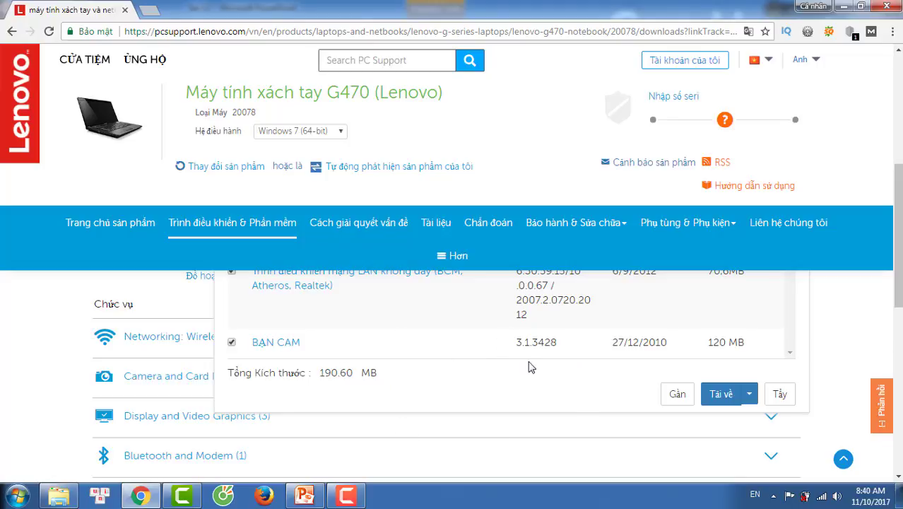
{"action": "scroll", "coordinate": [535, 368], "scroll_direction": "down", "scroll_amount": 1}
{"action": "scroll", "coordinate": [537, 367], "scroll_direction": "down", "scroll_amount": 1}
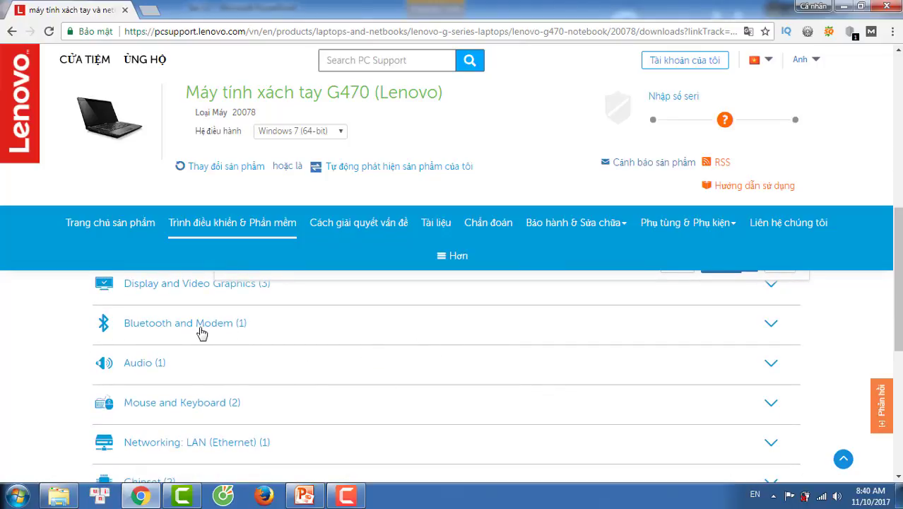
{"action": "left_click", "coordinate": [771, 325]}
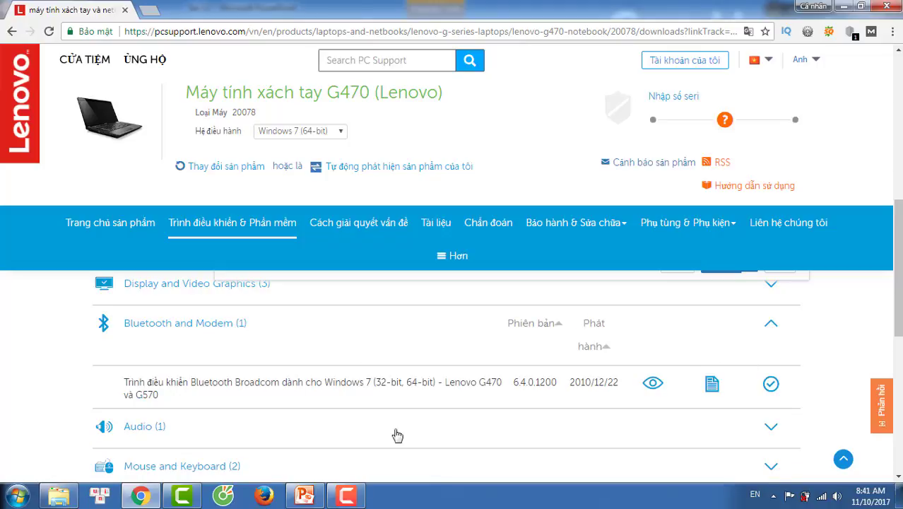
{"action": "left_click", "coordinate": [716, 384]}
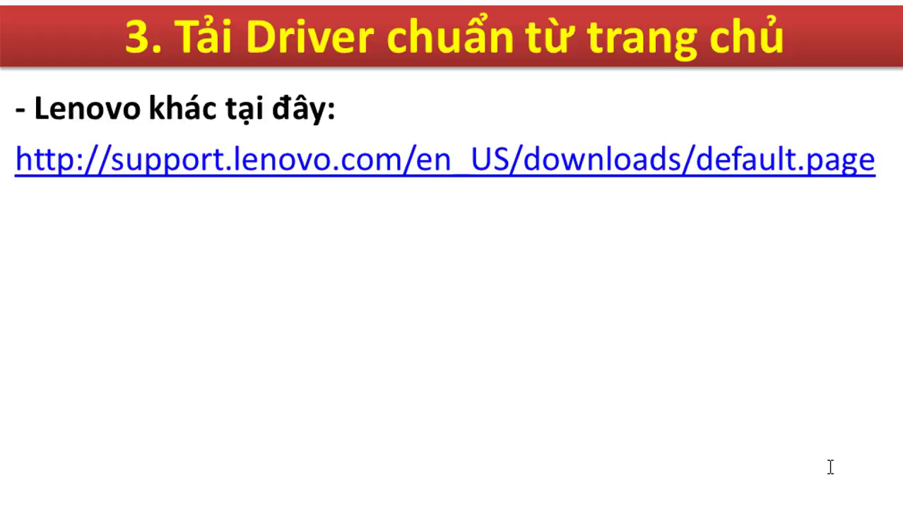
Copy the Lenovo downloads link from slide 9 in PowerPoint and return to Chrome.
{"action": "key", "text": "Escape"}
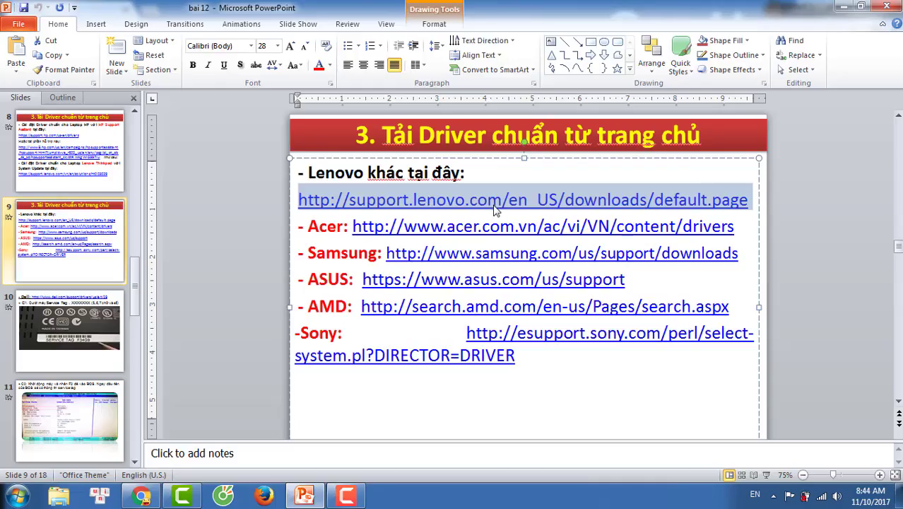
{"action": "right_click", "coordinate": [493, 203]}
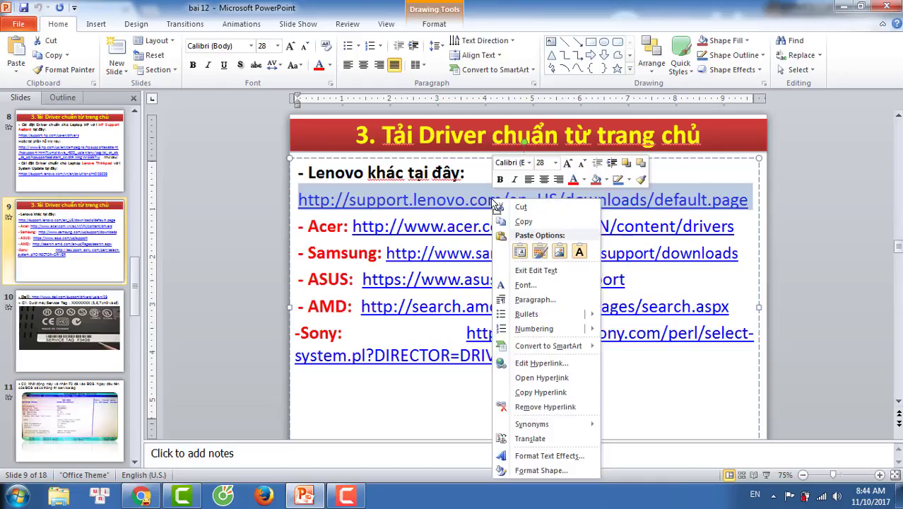
{"action": "left_click", "coordinate": [526, 224]}
{"action": "left_click", "coordinate": [145, 494]}
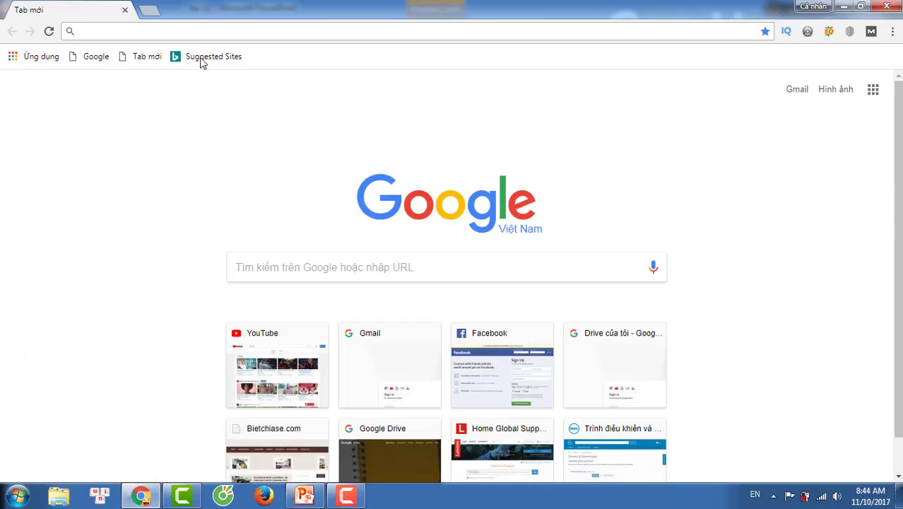
Paste the copied Lenovo link into the new tab's address bar and load it.
{"action": "right_click", "coordinate": [210, 34]}
{"action": "left_click", "coordinate": [272, 112]}
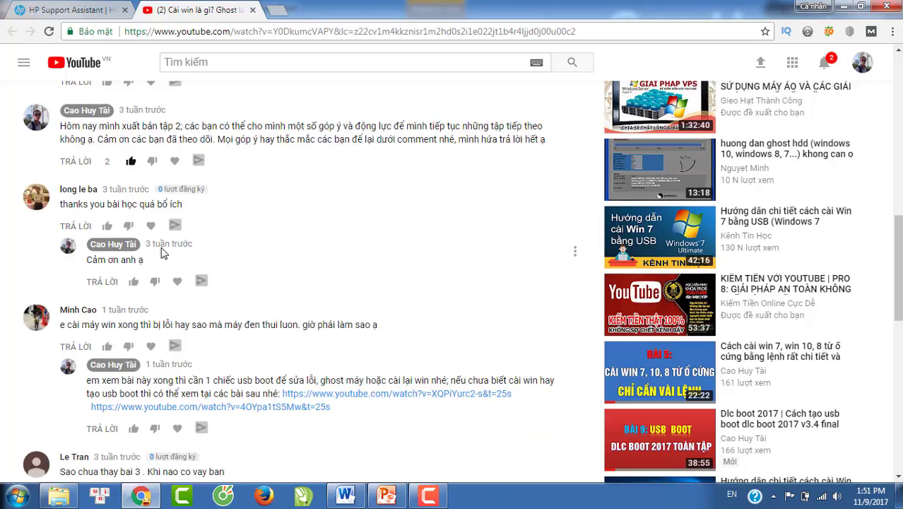
Reply to the viewer's featured comment with a Vietnamese thank-you message addressed to them.
{"action": "scroll", "coordinate": [202, 236], "scroll_direction": "down", "scroll_amount": 2}
{"action": "scroll", "coordinate": [202, 236], "scroll_direction": "up", "scroll_amount": 2}
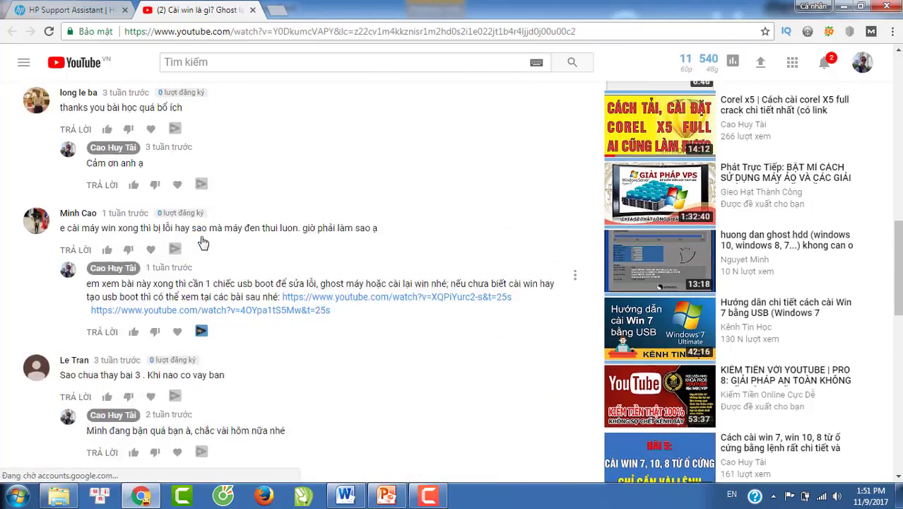
{"action": "scroll", "coordinate": [201, 236], "scroll_direction": "up", "scroll_amount": 2}
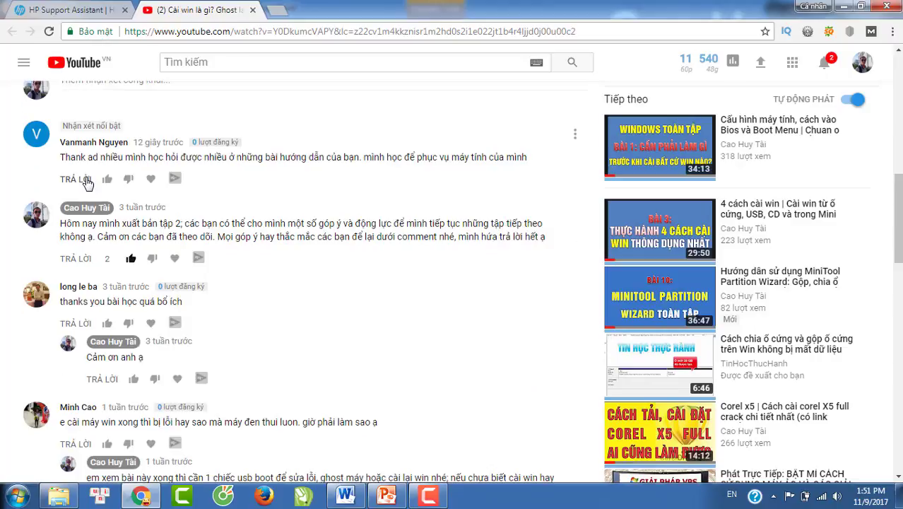
{"action": "left_click", "coordinate": [85, 180]}
{"action": "type", "text": "cảm "}
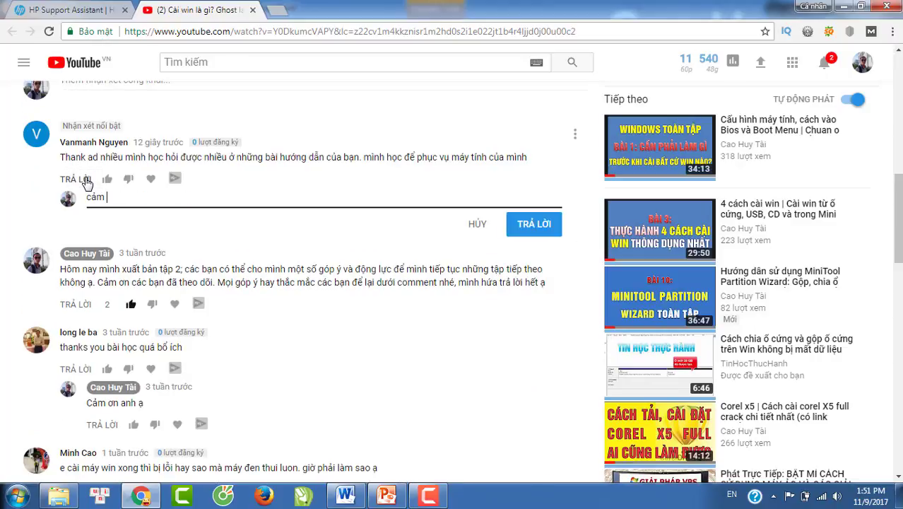
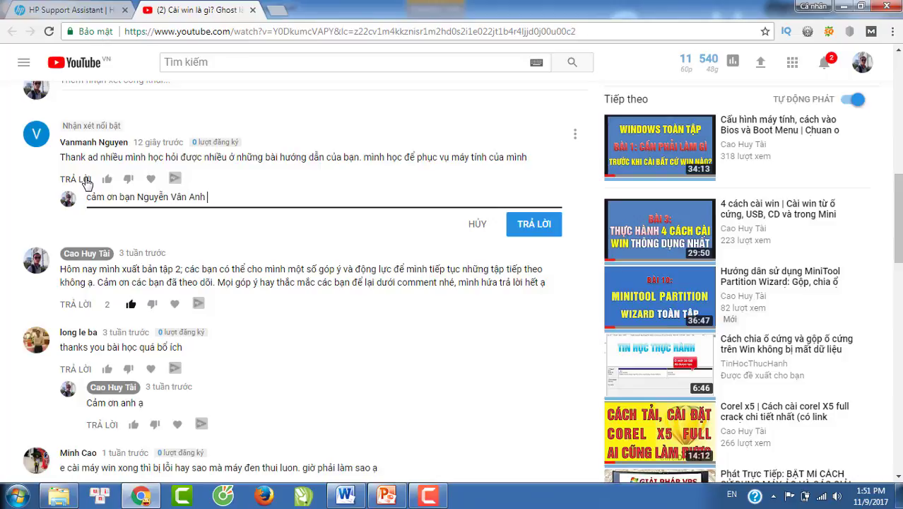
{"action": "type", "text": "đã tin tưởng ạ"}
{"action": "left_click", "coordinate": [525, 232]}
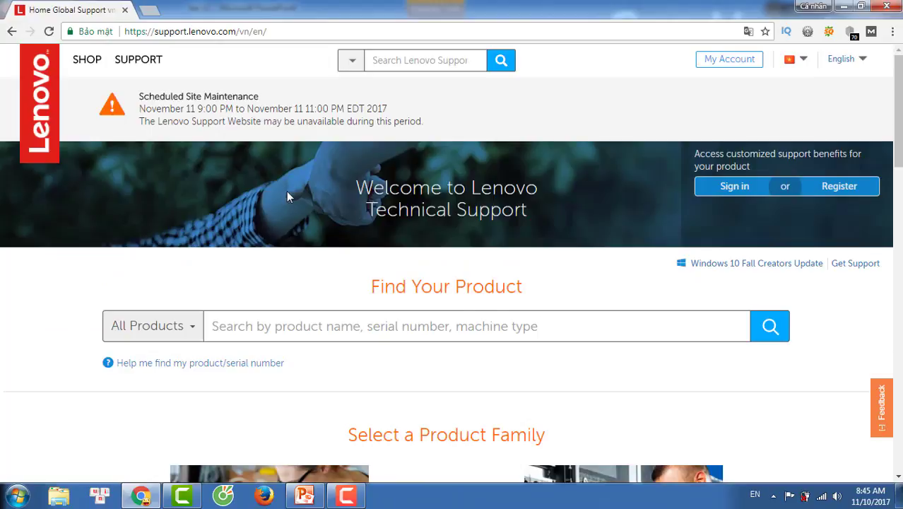
Keep All Products, search 'g470' and choose G470 Laptop (Lenovo) - Type 20078.
{"action": "scroll", "coordinate": [190, 265], "scroll_direction": "down", "scroll_amount": 1}
{"action": "left_click", "coordinate": [190, 265]}
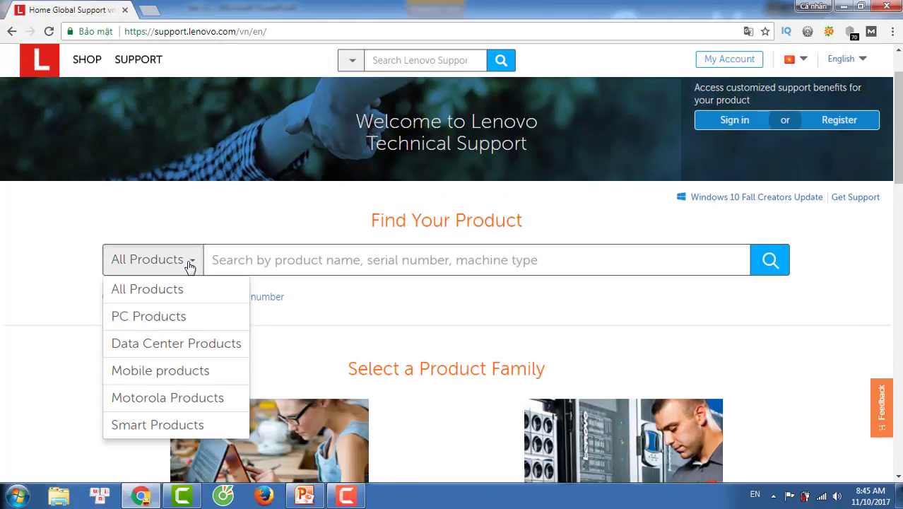
{"action": "left_click", "coordinate": [177, 293]}
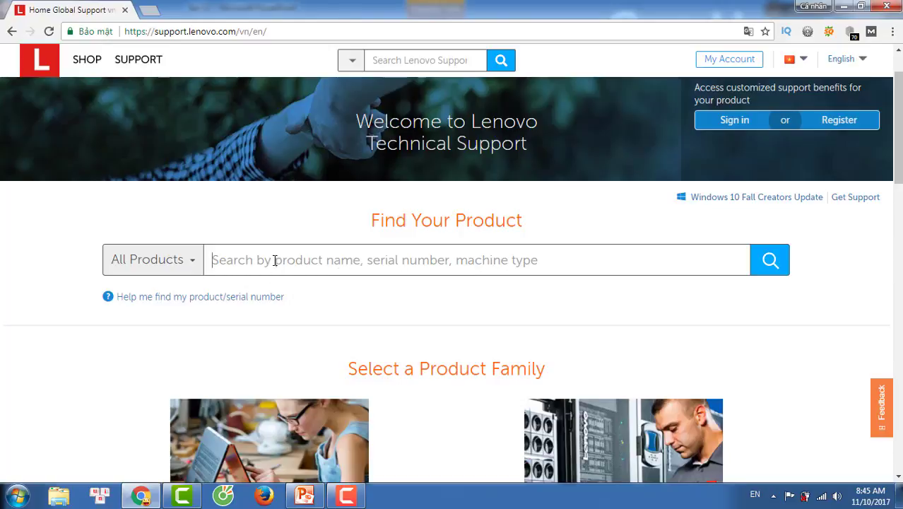
{"action": "type", "text": "g4"}
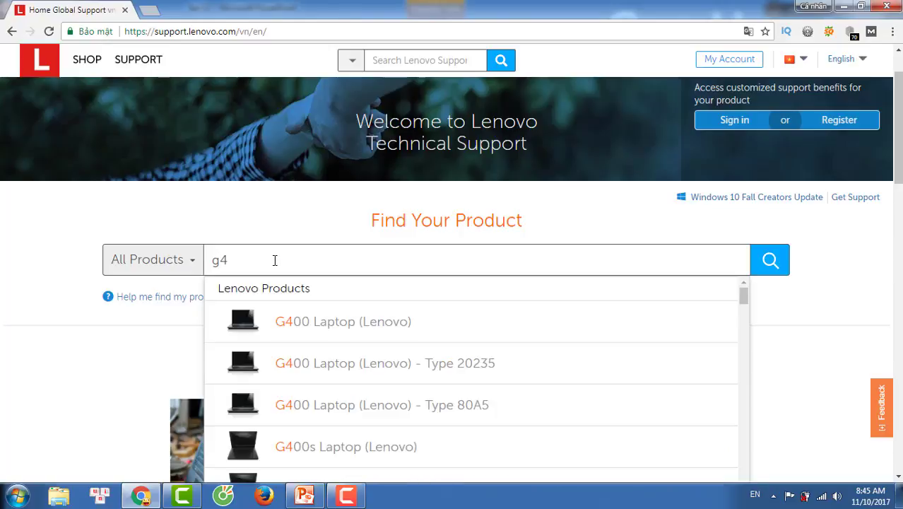
{"action": "type", "text": "70"}
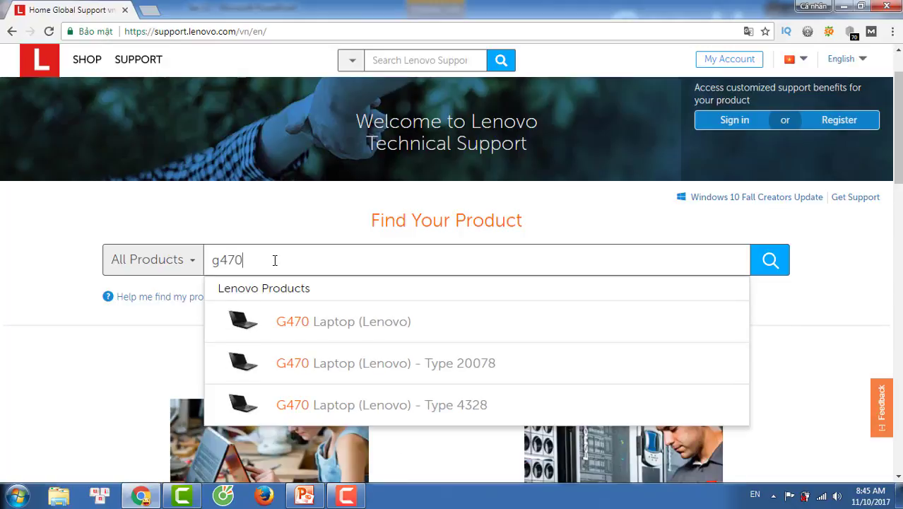
{"action": "left_click", "coordinate": [475, 366]}
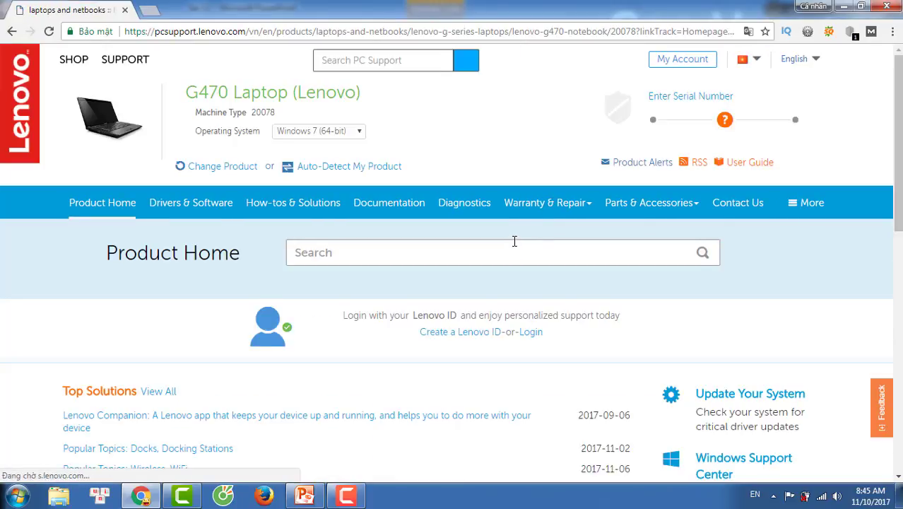
Open the G470's Drivers & Software list filtered to Windows 7 (64-bit).
{"action": "left_click", "coordinate": [360, 134]}
{"action": "left_click", "coordinate": [361, 133]}
{"action": "scroll", "coordinate": [448, 256], "scroll_direction": "down", "scroll_amount": 2}
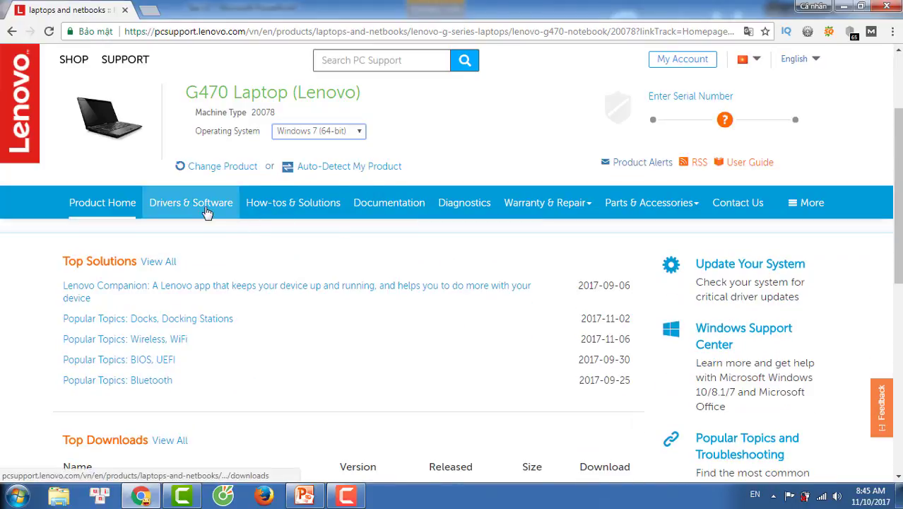
{"action": "left_click", "coordinate": [207, 212]}
{"action": "left_click", "coordinate": [237, 249]}
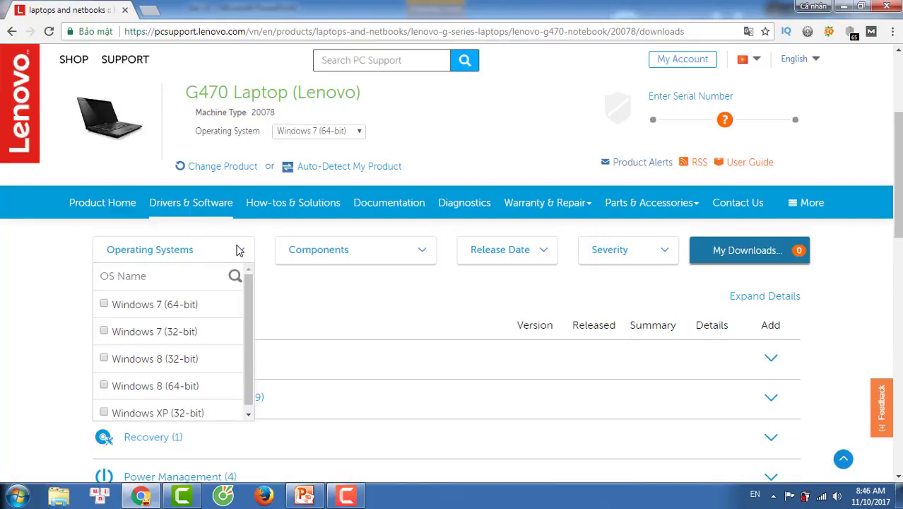
{"action": "left_click", "coordinate": [106, 305]}
Filter components to Bluetooth and Modem and open the Broadcom Bluetooth Driver details.
{"action": "left_click", "coordinate": [401, 254]}
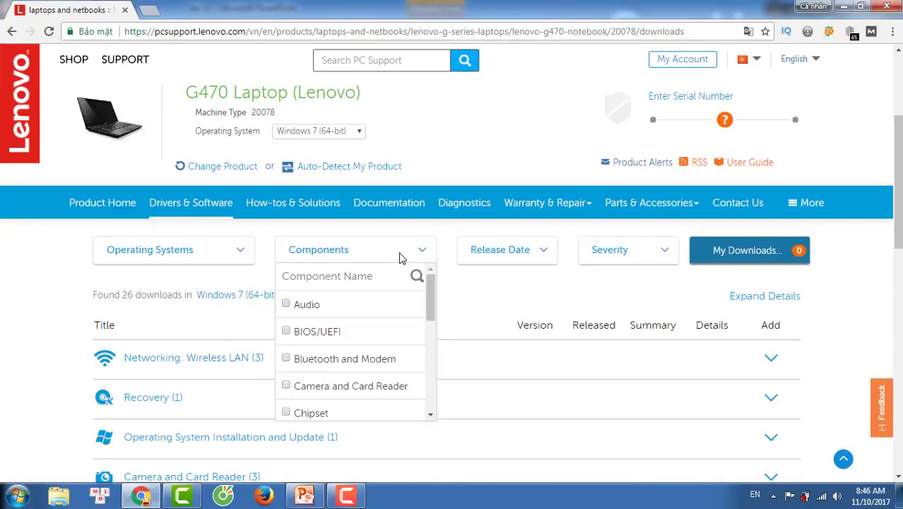
{"action": "left_click", "coordinate": [302, 308]}
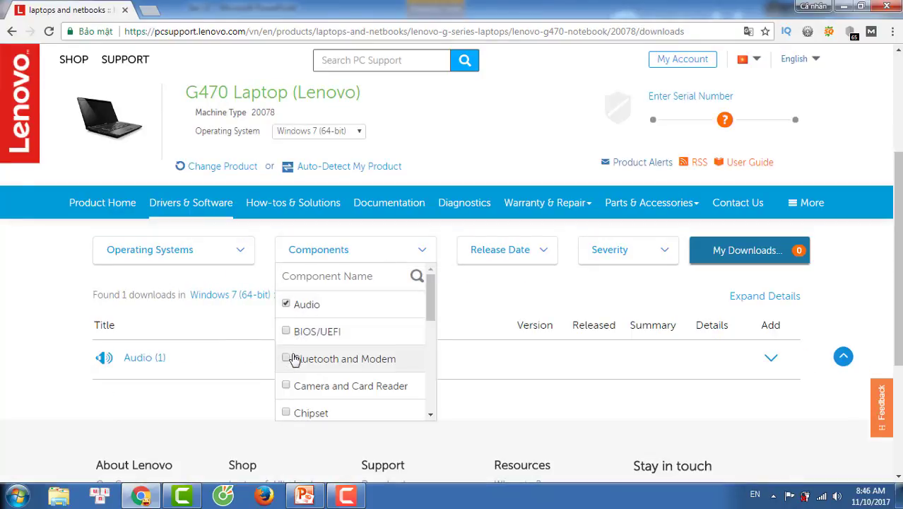
{"action": "left_click", "coordinate": [287, 304]}
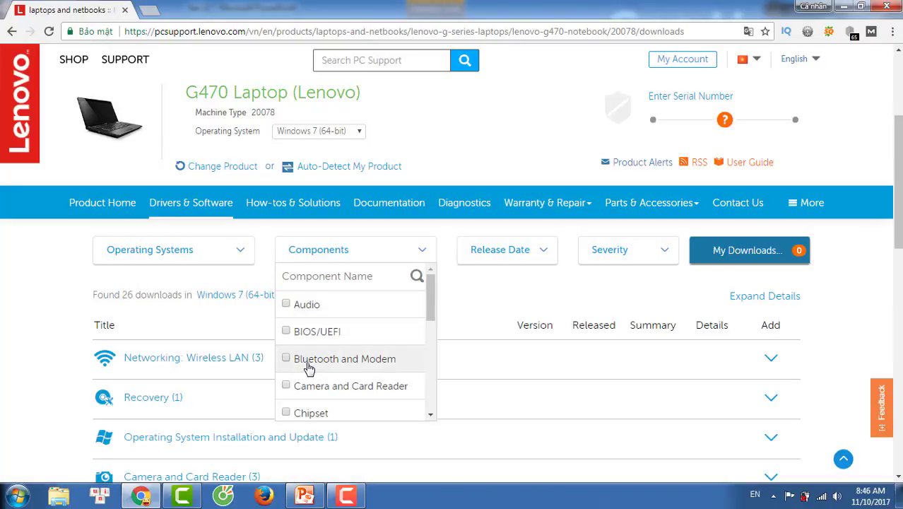
{"action": "left_click", "coordinate": [287, 361]}
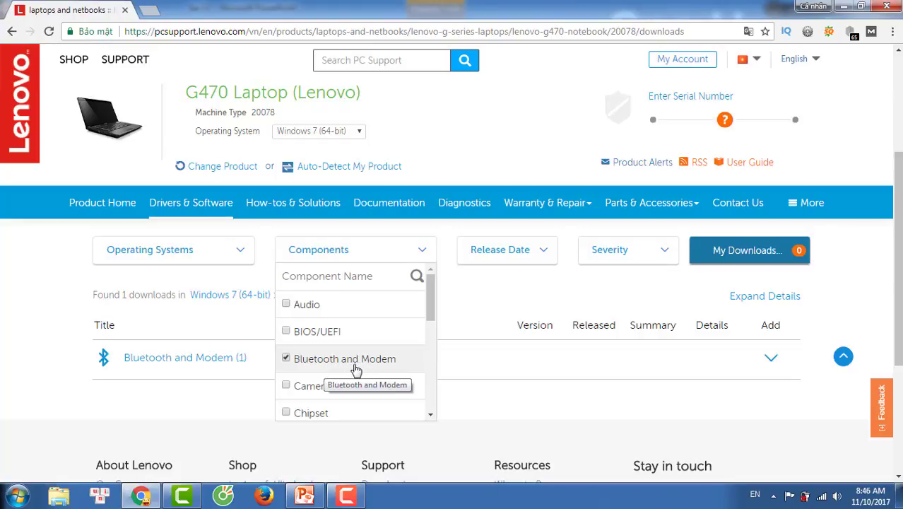
{"action": "left_click", "coordinate": [771, 358]}
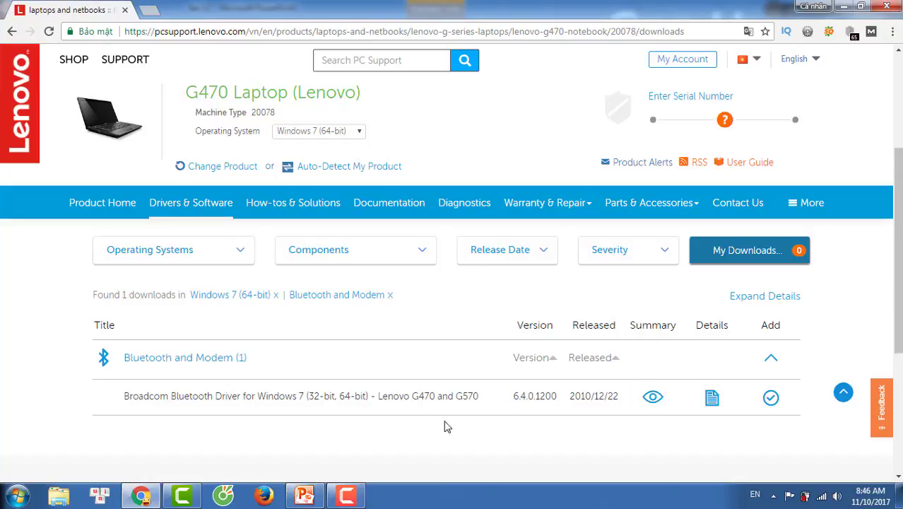
{"action": "left_click", "coordinate": [709, 400]}
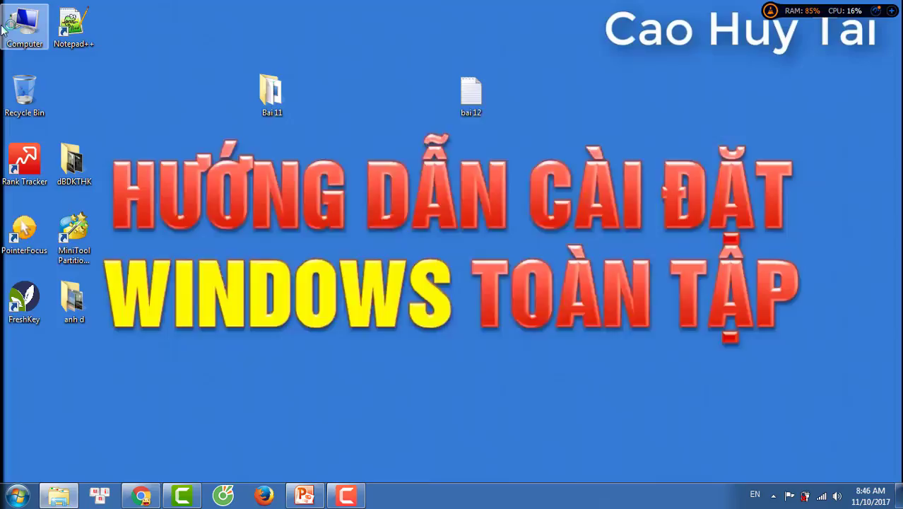
Run the IN3BTH50WW5 installer from the Downloads folder as administrator.
{"action": "double_click", "coordinate": [24, 25]}
{"action": "left_click", "coordinate": [216, 190]}
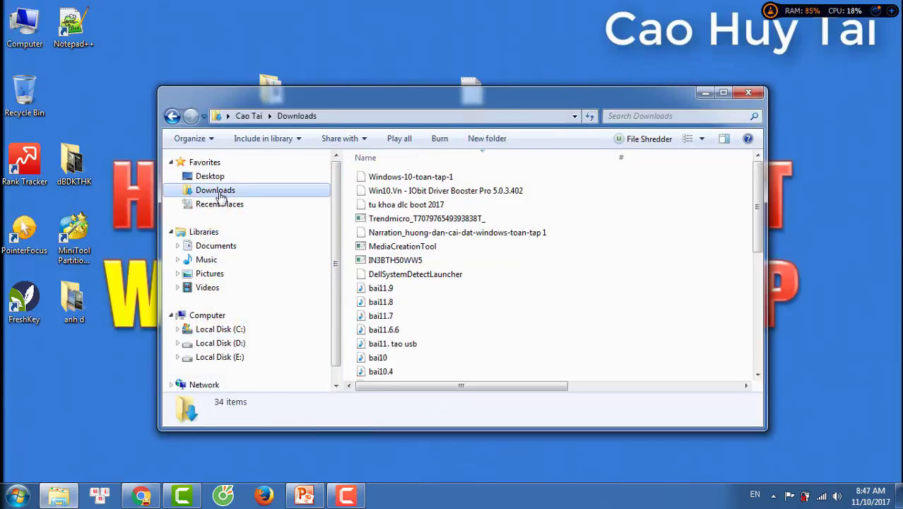
{"action": "double_click", "coordinate": [487, 92]}
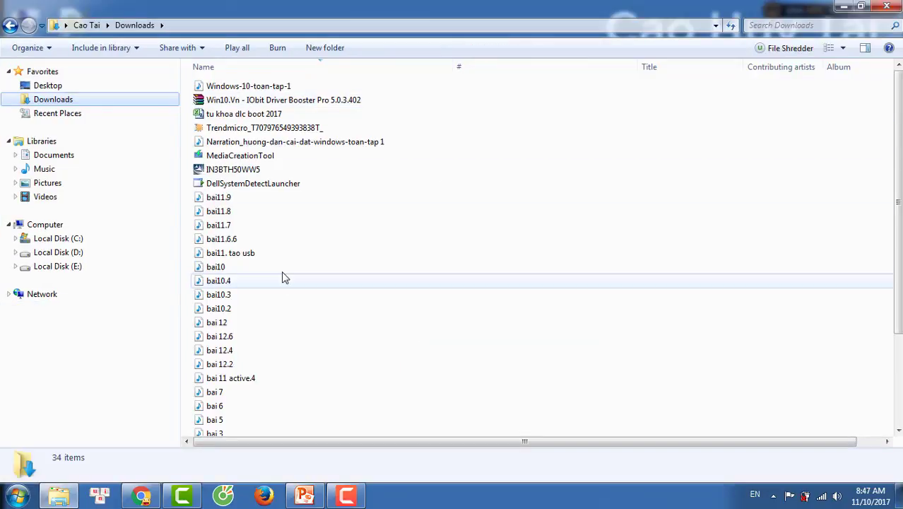
{"action": "left_click", "coordinate": [245, 174]}
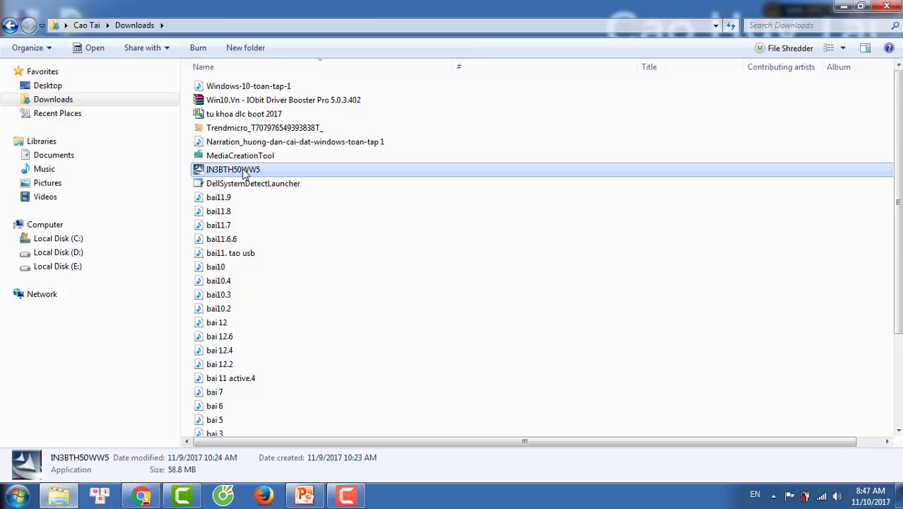
{"action": "right_click", "coordinate": [246, 174]}
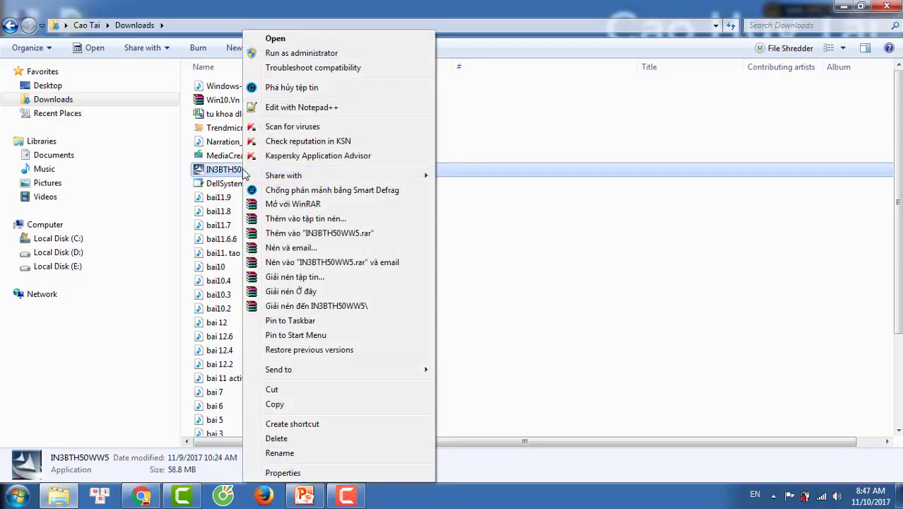
{"action": "left_click", "coordinate": [287, 51]}
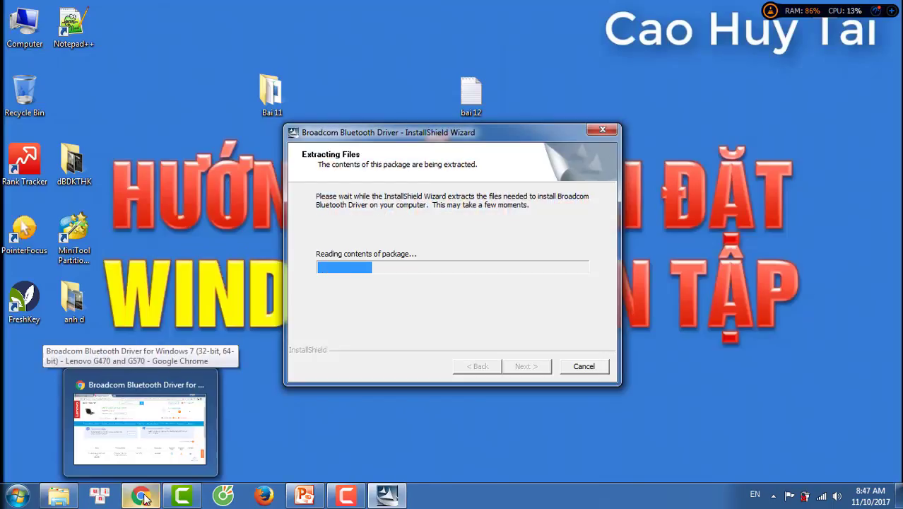
Close Chrome, then finish the Broadcom Bluetooth repair install with Yes to All and answer the restart prompt.
{"action": "right_click", "coordinate": [140, 495]}
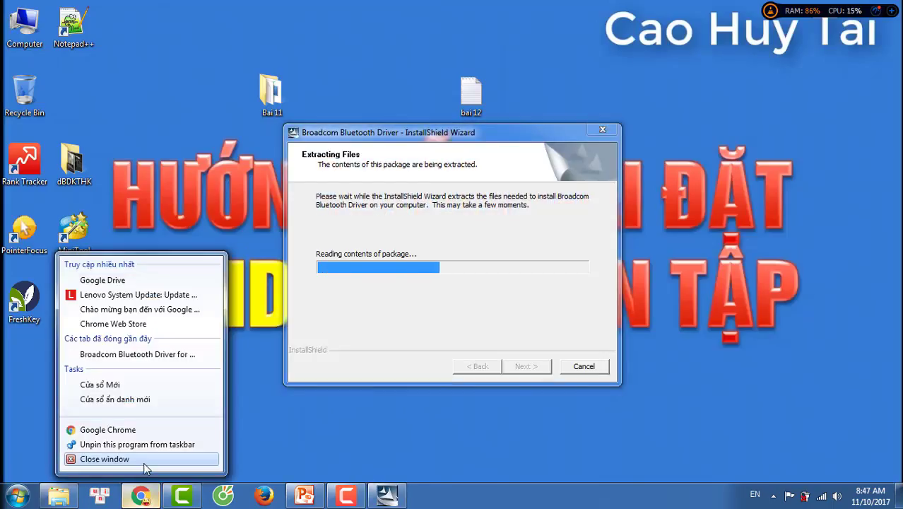
{"action": "left_click", "coordinate": [144, 464]}
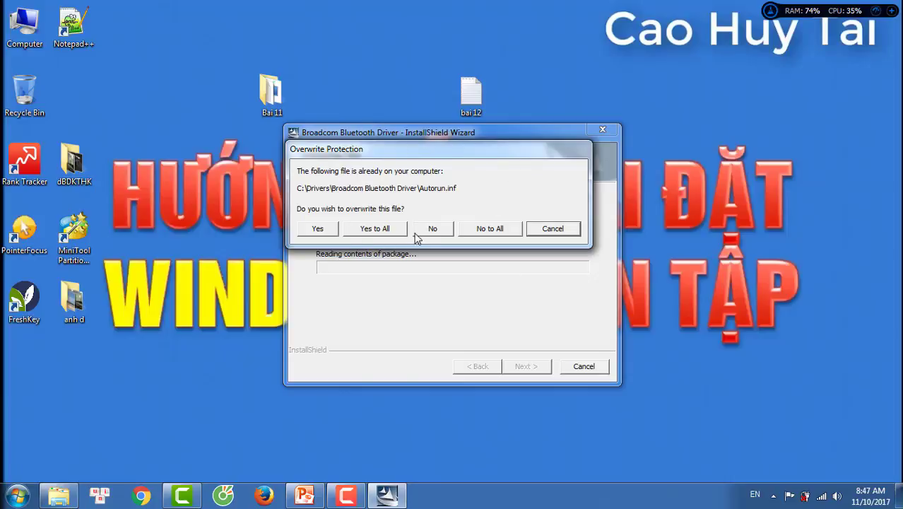
{"action": "left_click", "coordinate": [383, 232]}
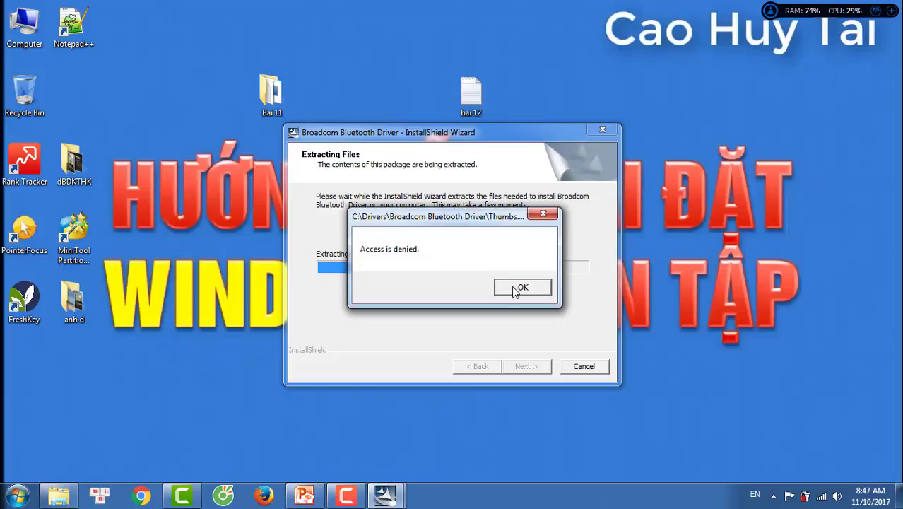
{"action": "left_click", "coordinate": [514, 288]}
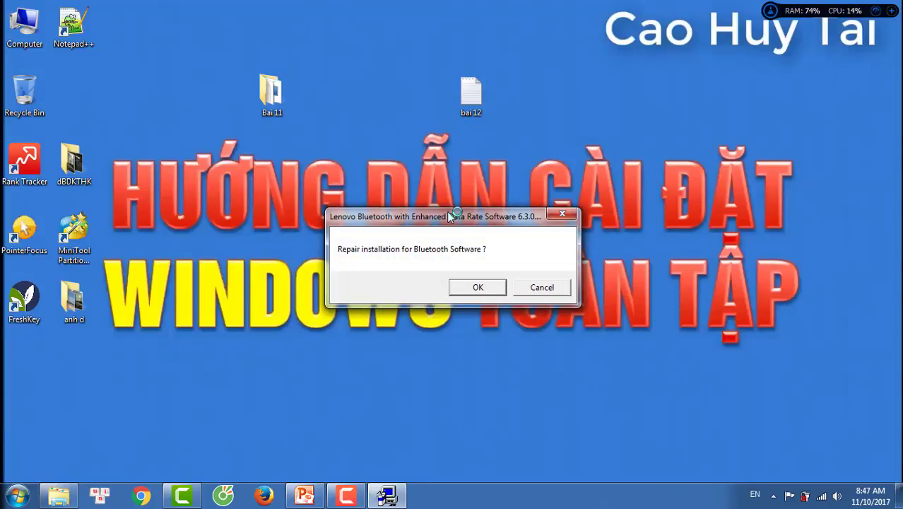
{"action": "left_click", "coordinate": [479, 288]}
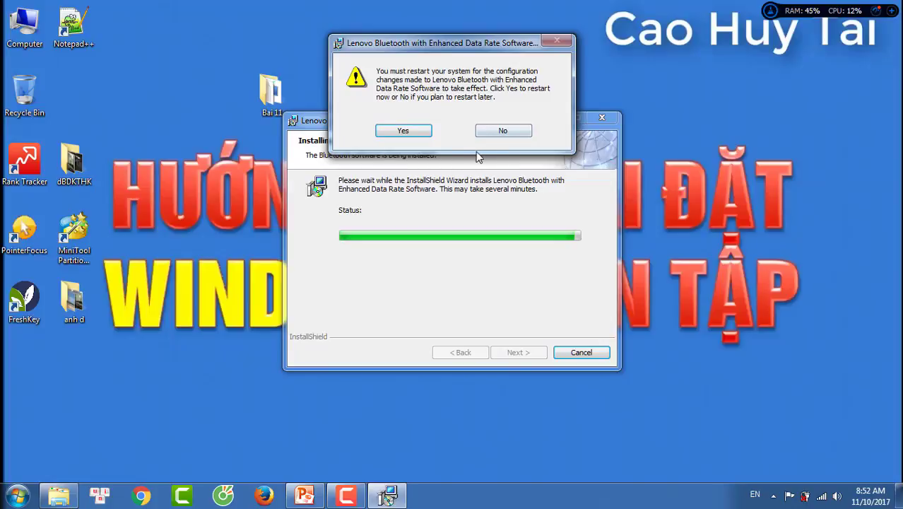
{"action": "left_click", "coordinate": [397, 133]}
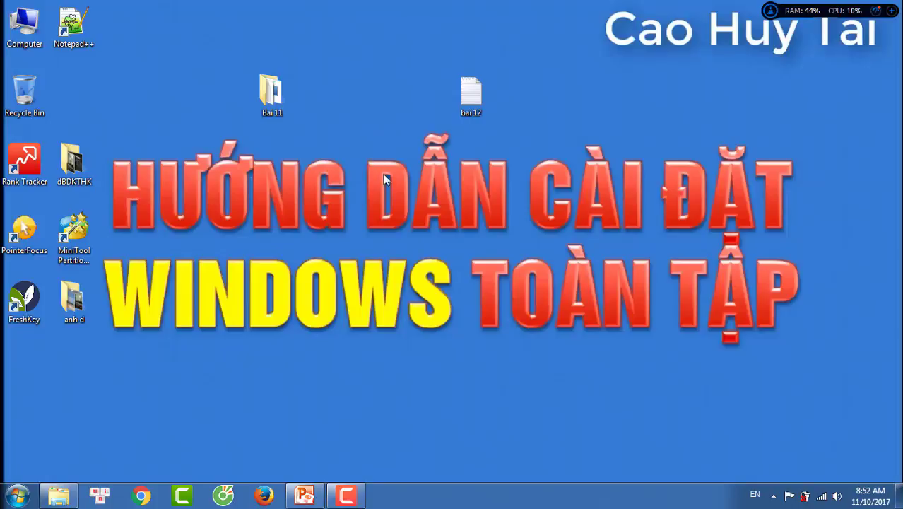
Check Device Manager for Bluetooth Hands-free Audio under Sound, video and game controllers.
{"action": "right_click", "coordinate": [23, 26]}
{"action": "left_click", "coordinate": [42, 48]}
{"action": "left_click", "coordinate": [70, 140]}
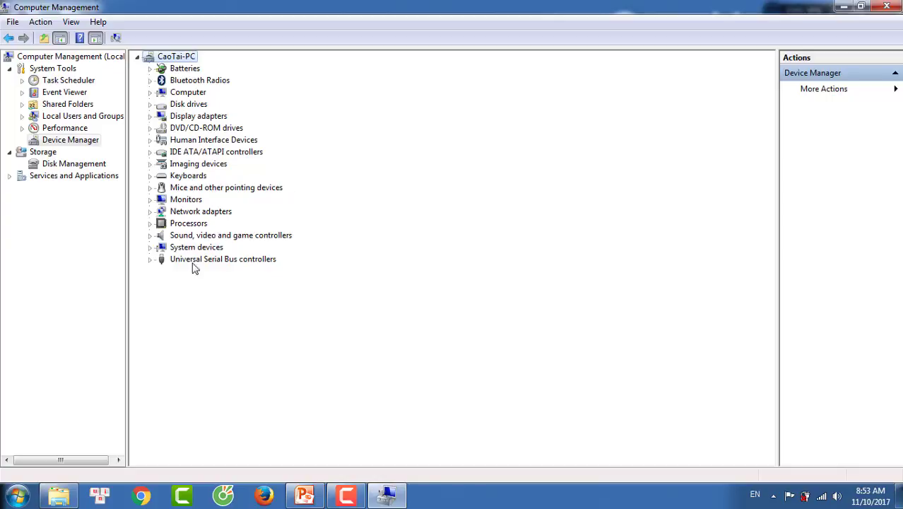
{"action": "left_click", "coordinate": [150, 235]}
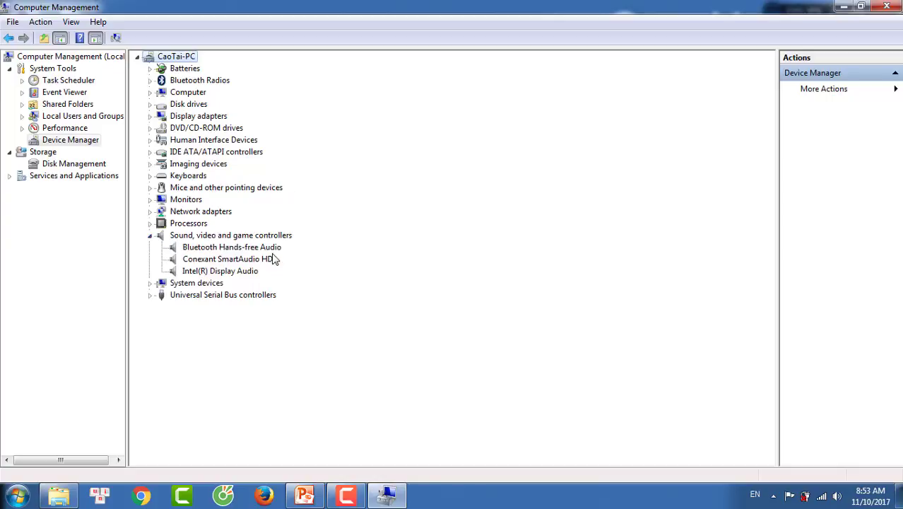
{"action": "left_click", "coordinate": [220, 249]}
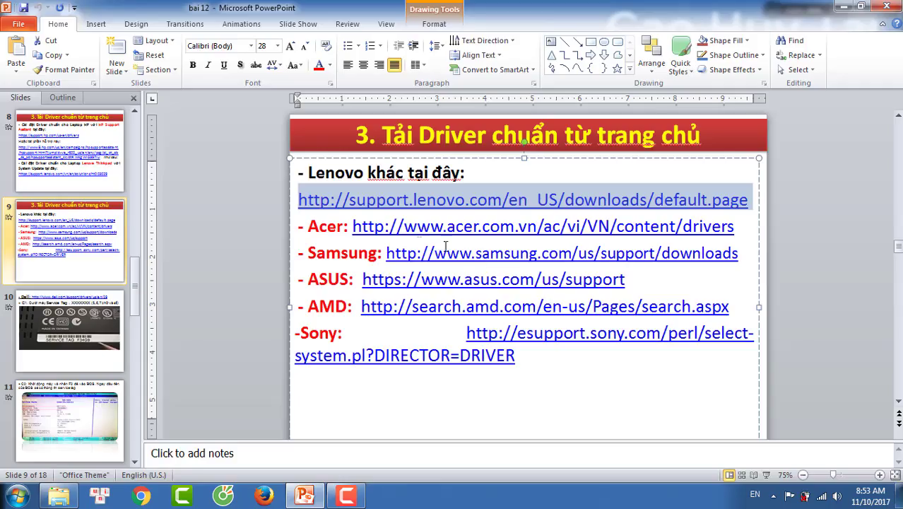
Highlight the Lenovo, Acer, Samsung, ASUS, AMD and Sony links on slide 9, then start the slide show there.
{"action": "left_click_drag", "start_coordinate": [352, 226], "coordinate": [689, 342]}
{"action": "left_click", "coordinate": [563, 360]}
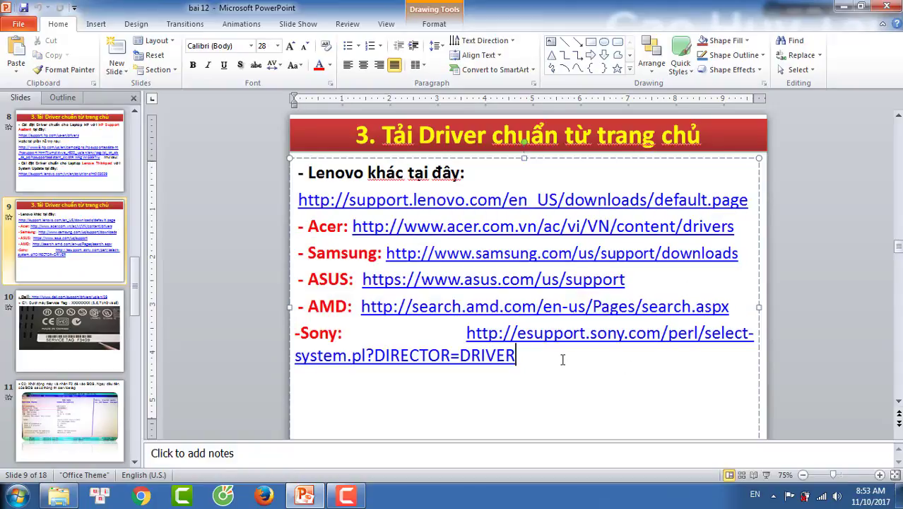
{"action": "left_click_drag", "start_coordinate": [547, 360], "coordinate": [297, 226]}
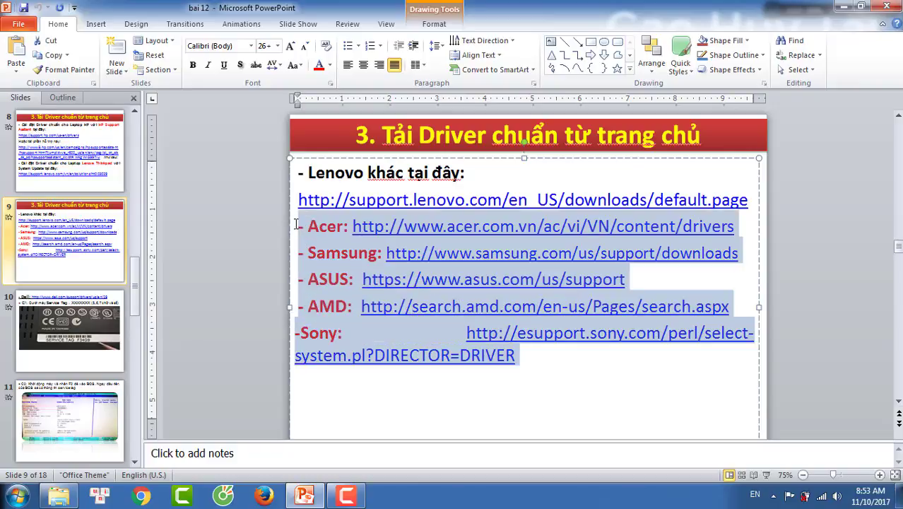
{"action": "left_click", "coordinate": [544, 369]}
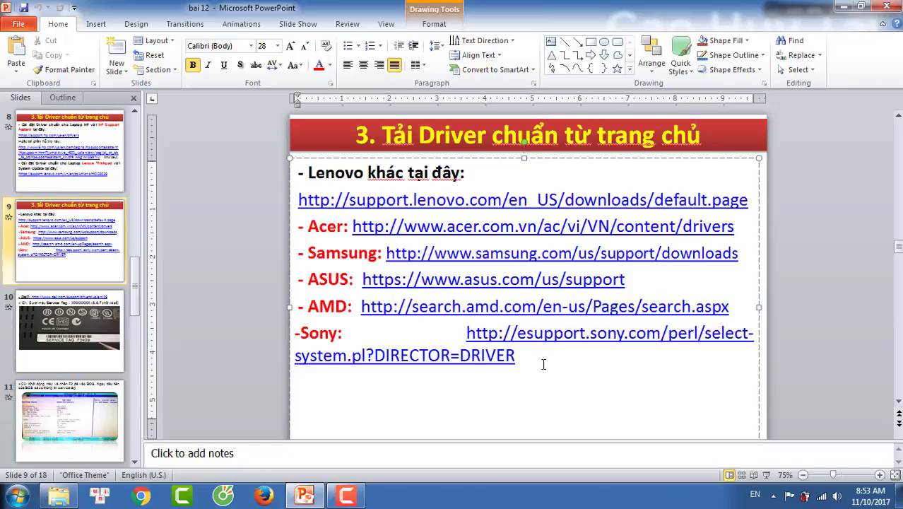
{"action": "left_click_drag", "start_coordinate": [543, 364], "coordinate": [320, 201]}
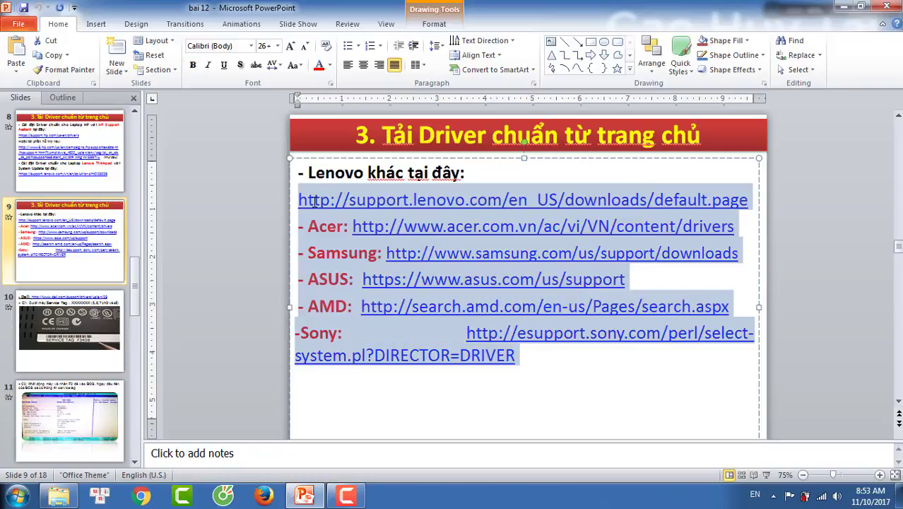
{"action": "left_click", "coordinate": [537, 364]}
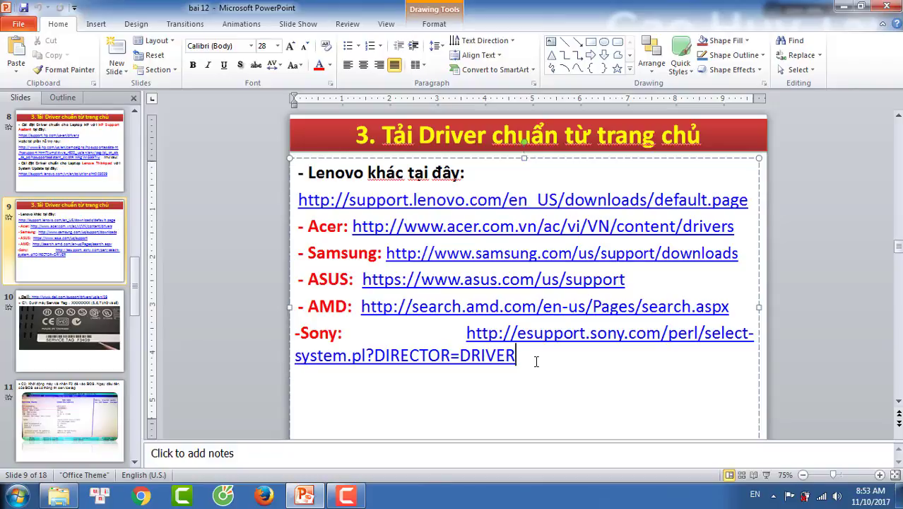
{"action": "left_click_drag", "start_coordinate": [538, 357], "coordinate": [724, 362]}
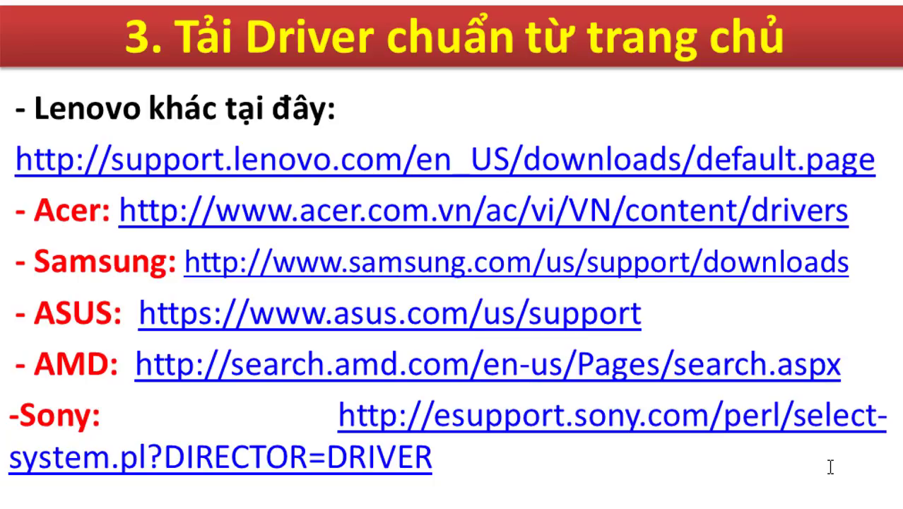
Advance to the Dell drivers slide and reveal the Service Tag bullet.
{"action": "scroll", "coordinate": [830, 466], "scroll_direction": "down", "scroll_amount": 10}
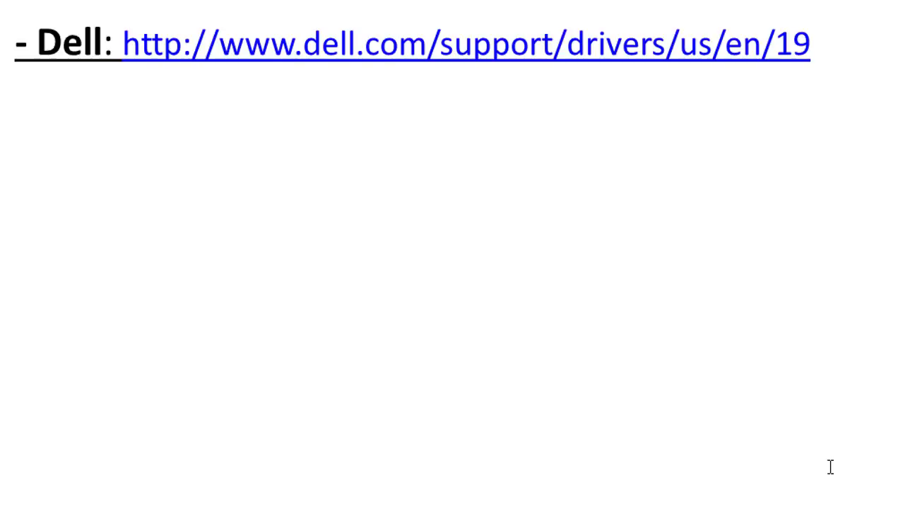
{"action": "left_click", "coordinate": [831, 466]}
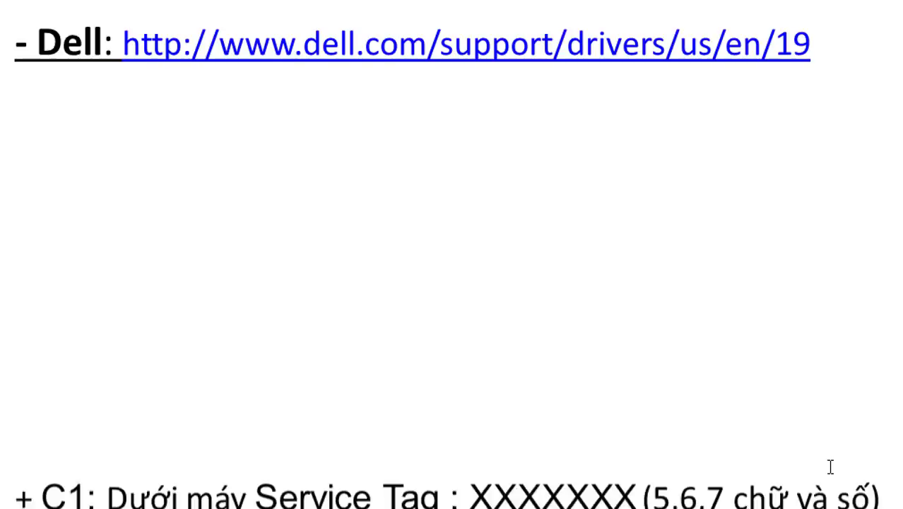
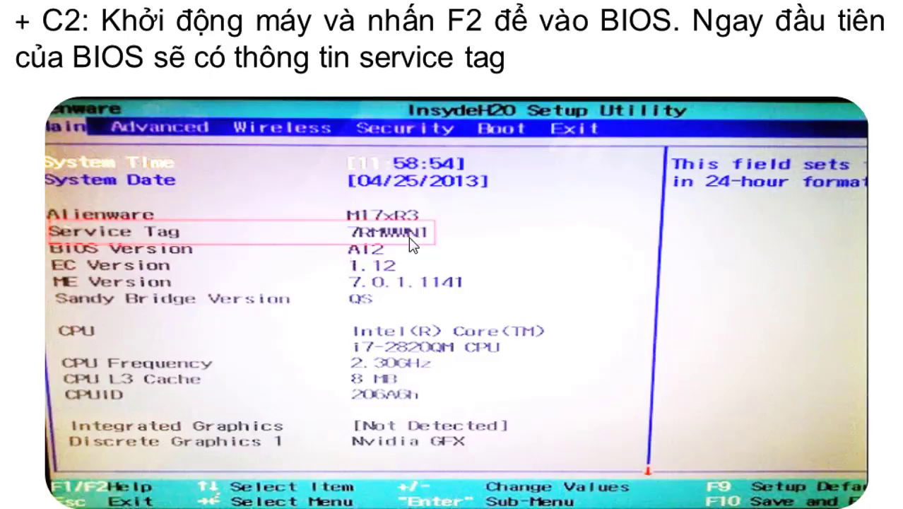
Step forward one slide, then return to the BIOS Service Tag slide.
{"action": "left_click", "coordinate": [502, 252]}
{"action": "key", "text": "Left"}
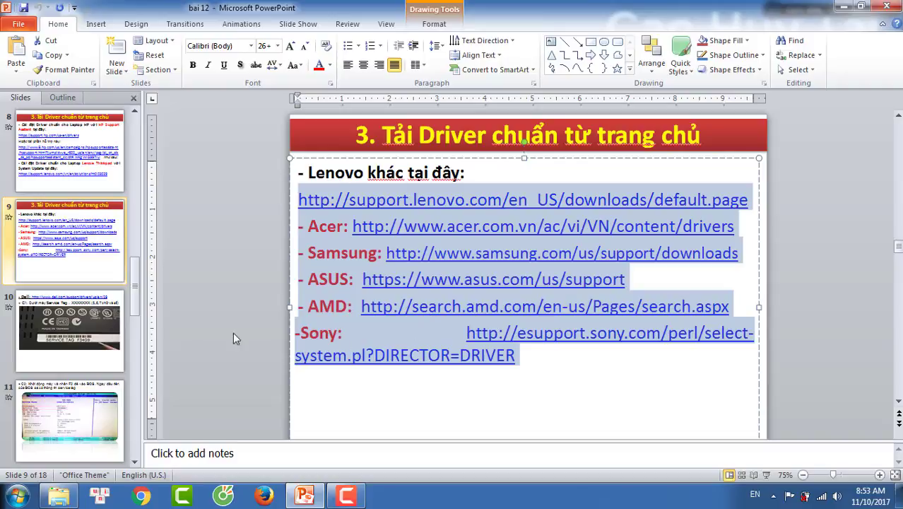
On Dell slide 10, select the Dell support drivers web address.
{"action": "left_click", "coordinate": [91, 357]}
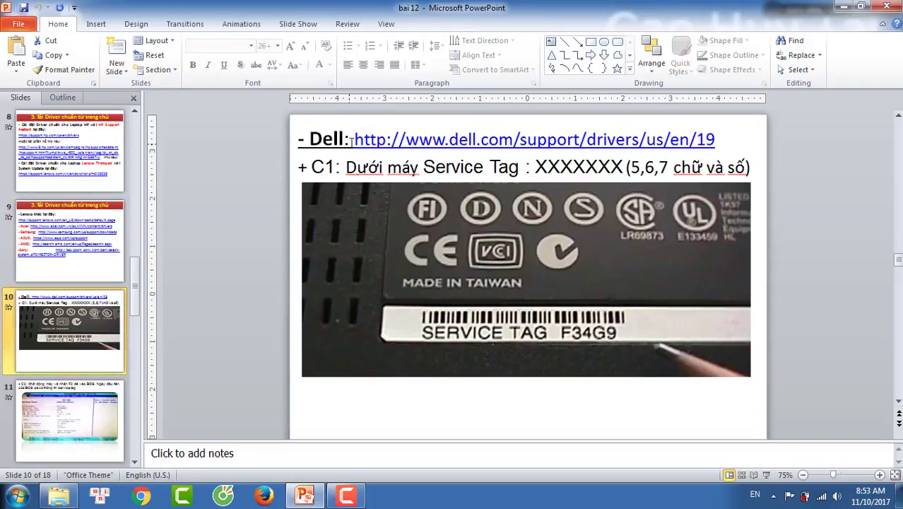
{"action": "left_click_drag", "start_coordinate": [352, 141], "coordinate": [659, 141]}
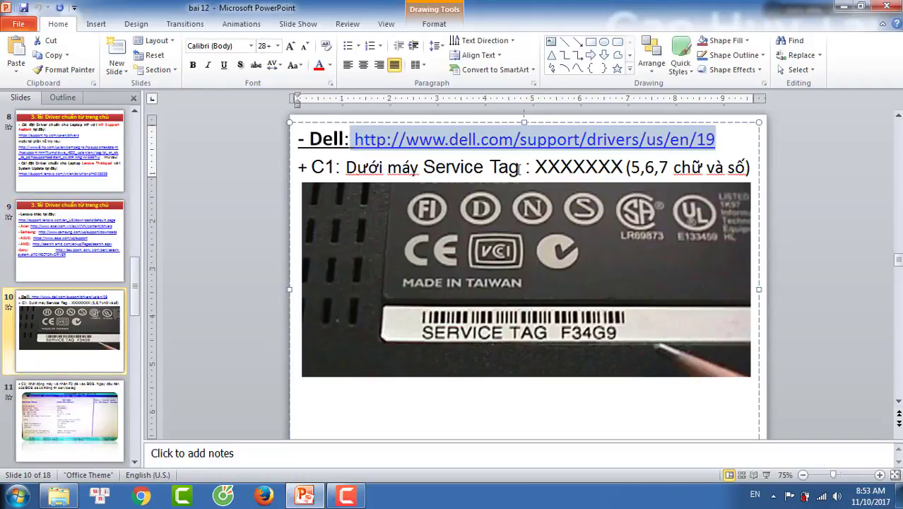
{"action": "left_click_drag", "start_coordinate": [519, 170], "coordinate": [461, 167]}
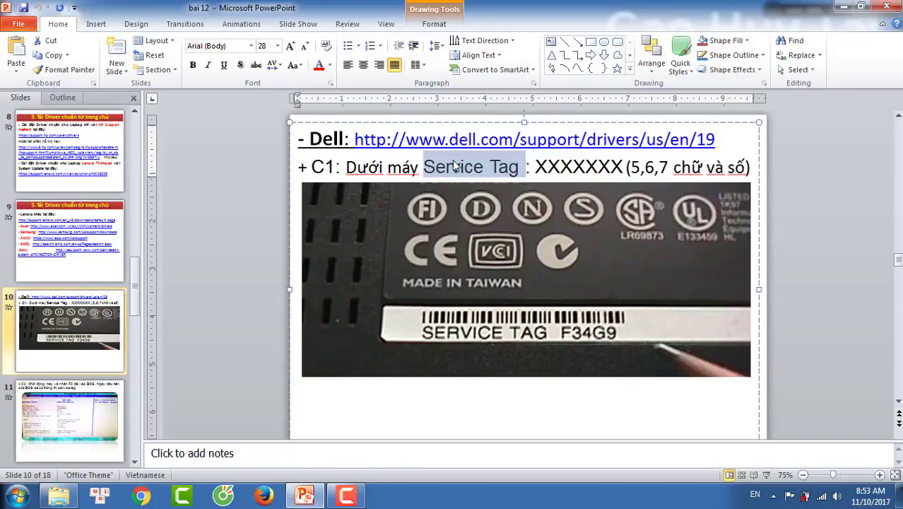
{"action": "left_click_drag", "start_coordinate": [357, 139], "coordinate": [716, 139]}
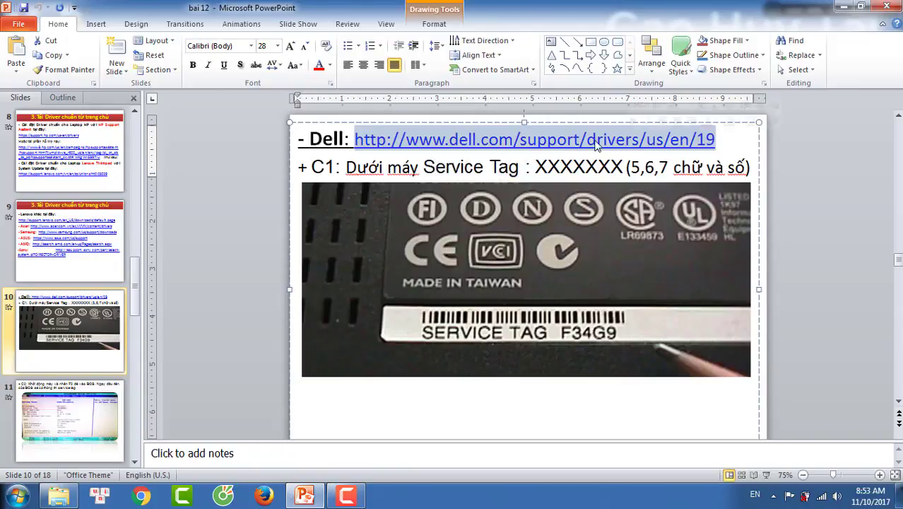
Load the copied Dell address in Chrome using Paste and go.
{"action": "key", "text": "alt+Tab"}
{"action": "right_click", "coordinate": [329, 31]}
{"action": "left_click", "coordinate": [362, 113]}
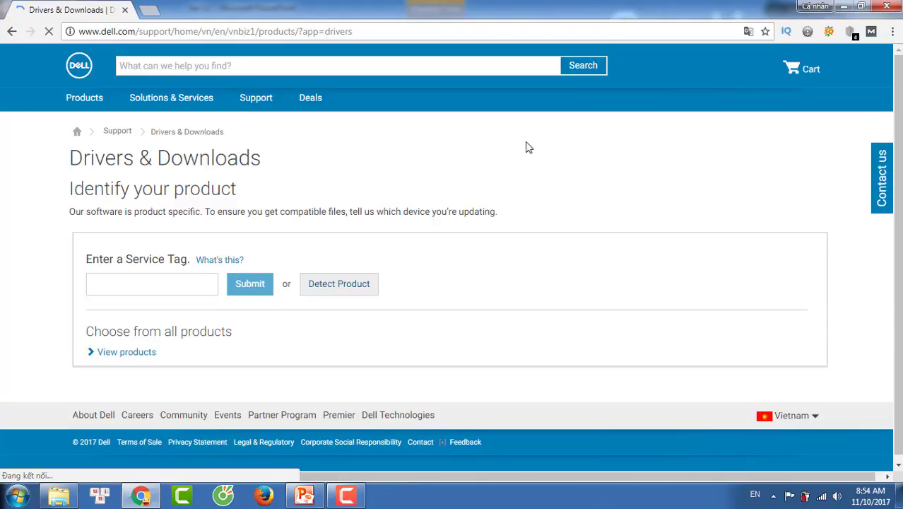
Point out the 'Enter a Service Tag' box on Dell's Drivers & Downloads page.
{"action": "left_click", "coordinate": [122, 280]}
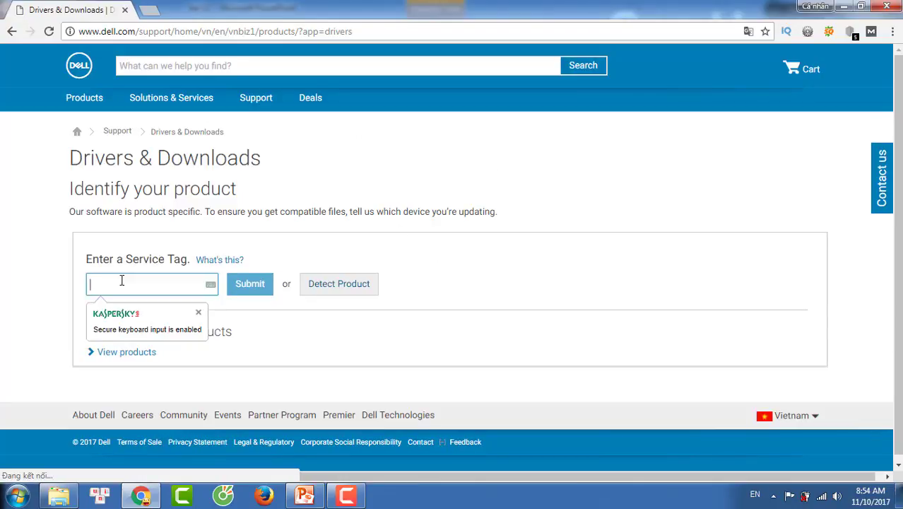
{"action": "left_click_drag", "start_coordinate": [86, 259], "coordinate": [191, 260]}
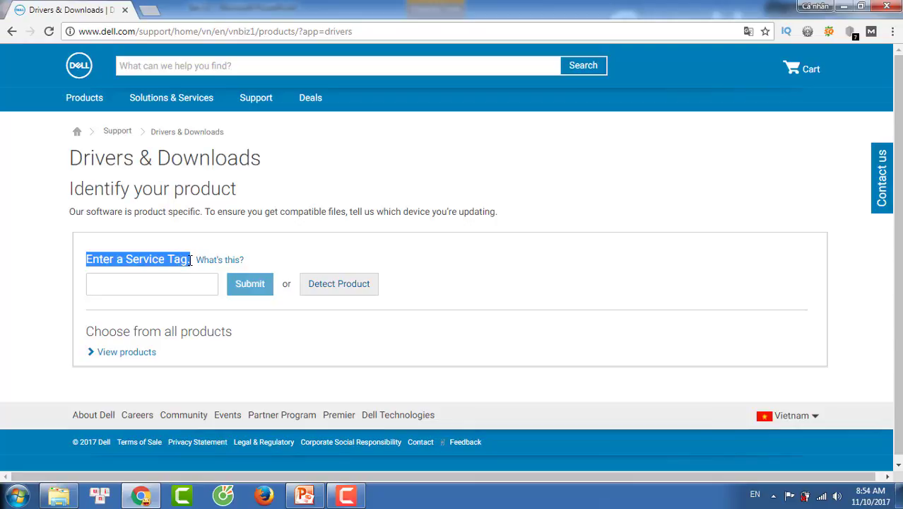
{"action": "left_click", "coordinate": [489, 296]}
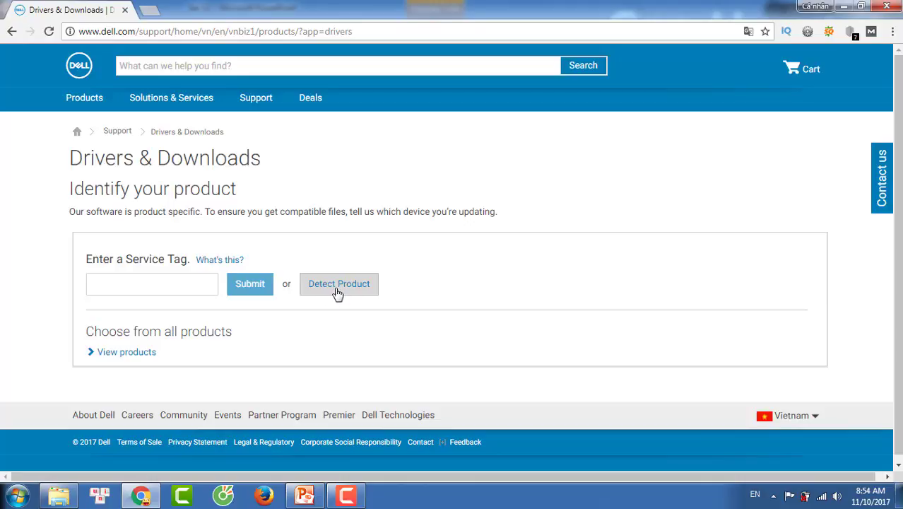
{"action": "left_click", "coordinate": [185, 286]}
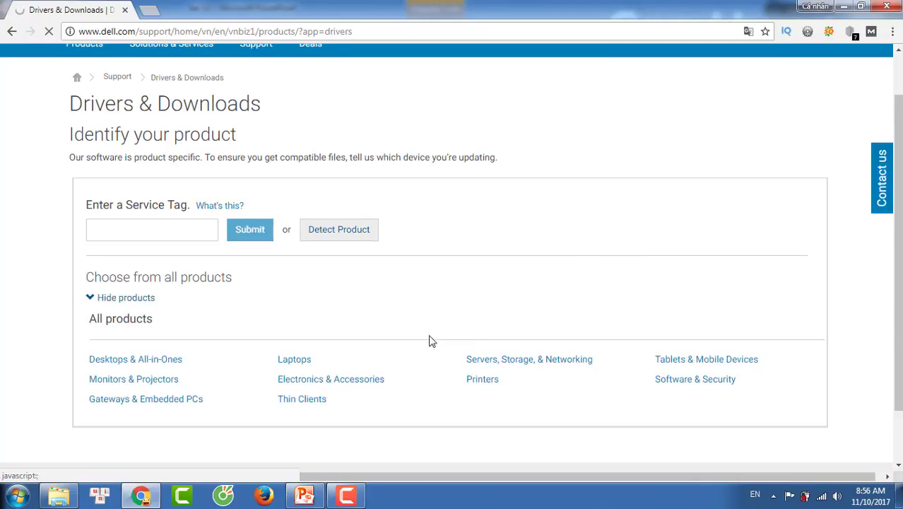
Go through Laptops and Inspiron to the Inspiron 10z 1120 support page.
{"action": "left_click", "coordinate": [298, 364]}
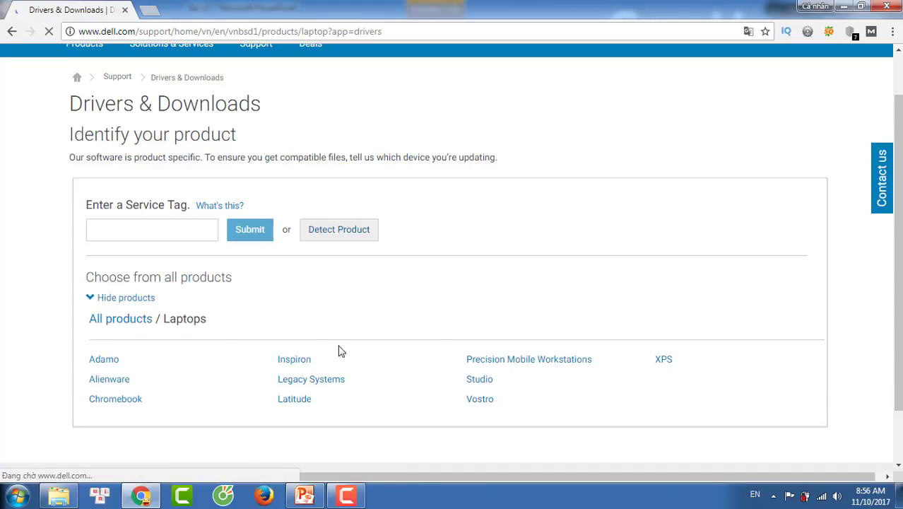
{"action": "left_click", "coordinate": [299, 367]}
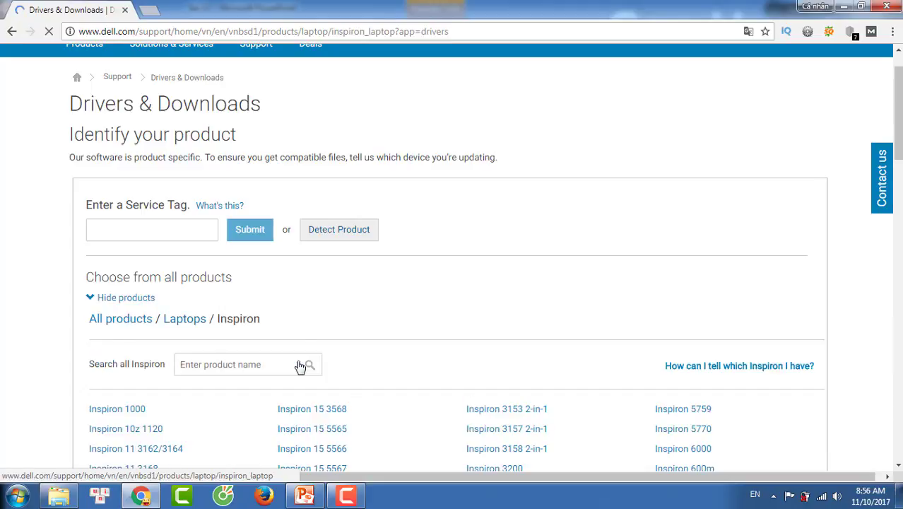
{"action": "scroll", "coordinate": [351, 329], "scroll_direction": "down", "scroll_amount": 3}
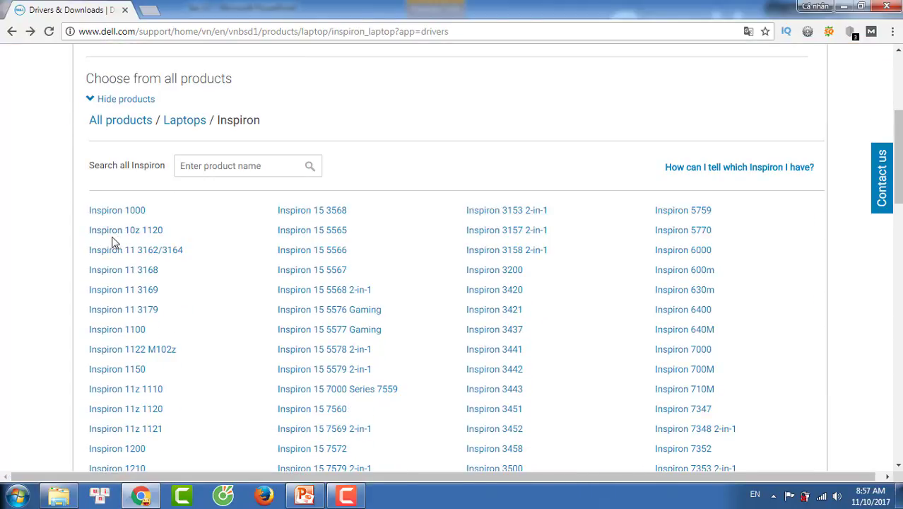
{"action": "left_click", "coordinate": [157, 235]}
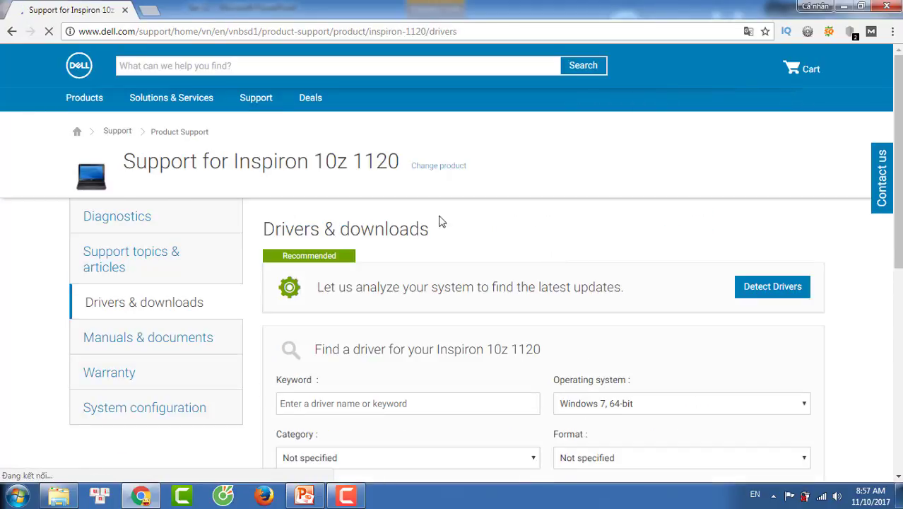
Translate the Inspiron 10z 1120 drivers page into Vietnamese and start Detect Drivers.
{"action": "scroll", "coordinate": [473, 266], "scroll_direction": "down", "scroll_amount": 1}
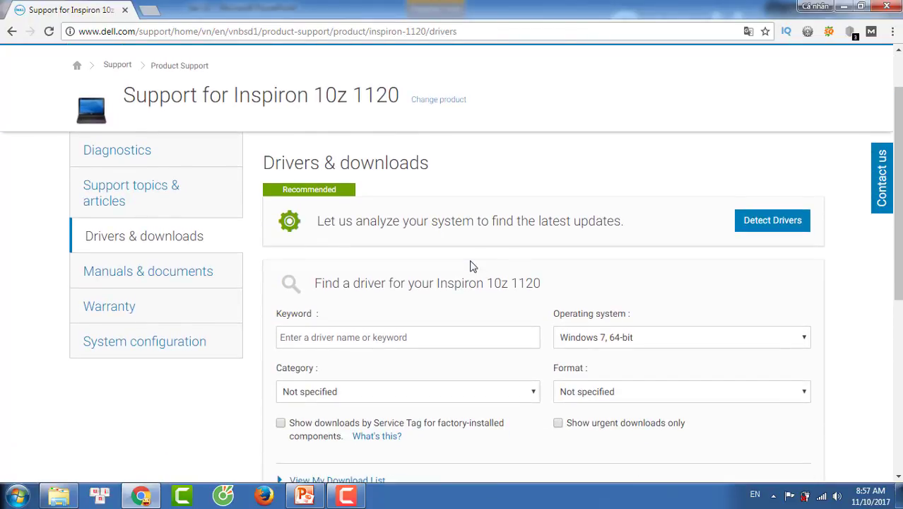
{"action": "left_click", "coordinate": [749, 33]}
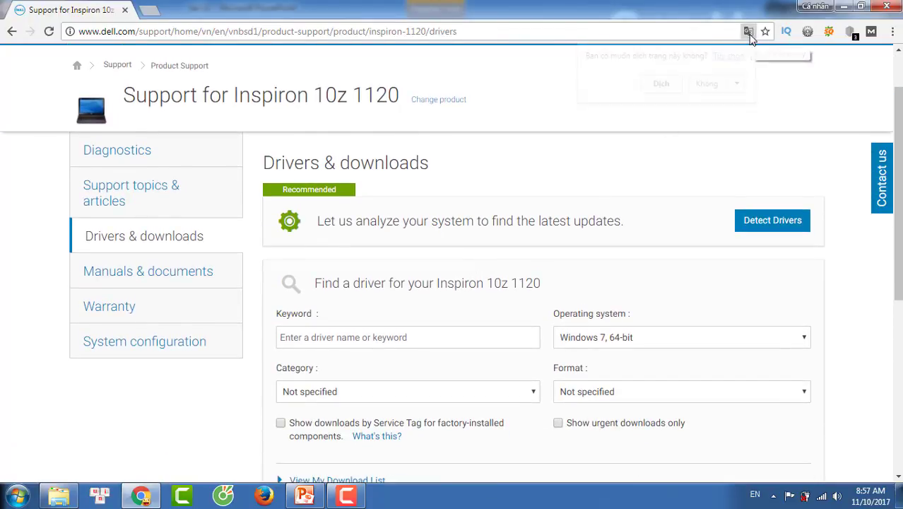
{"action": "left_click", "coordinate": [660, 83]}
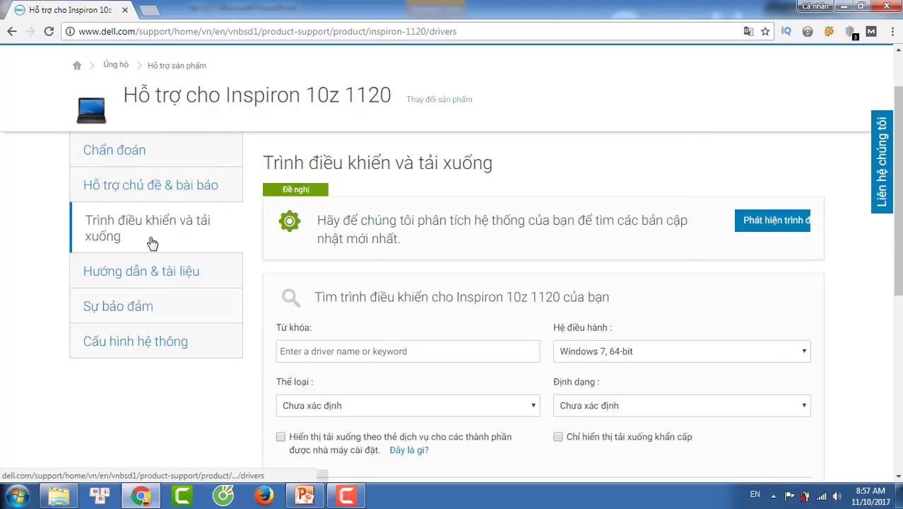
{"action": "left_click", "coordinate": [777, 226]}
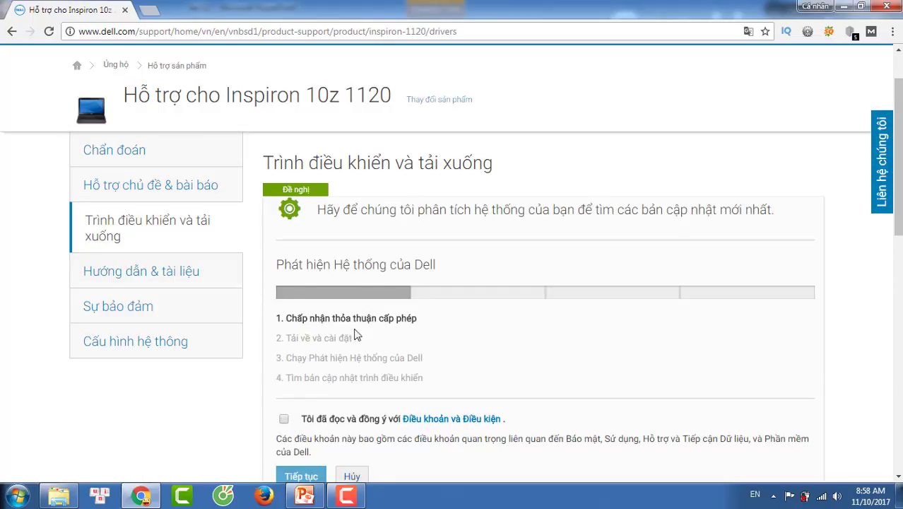
Highlight the download, system detection and driver update steps in turn.
{"action": "left_click_drag", "start_coordinate": [354, 337], "coordinate": [266, 339]}
{"action": "left_click_drag", "start_coordinate": [446, 358], "coordinate": [279, 357]}
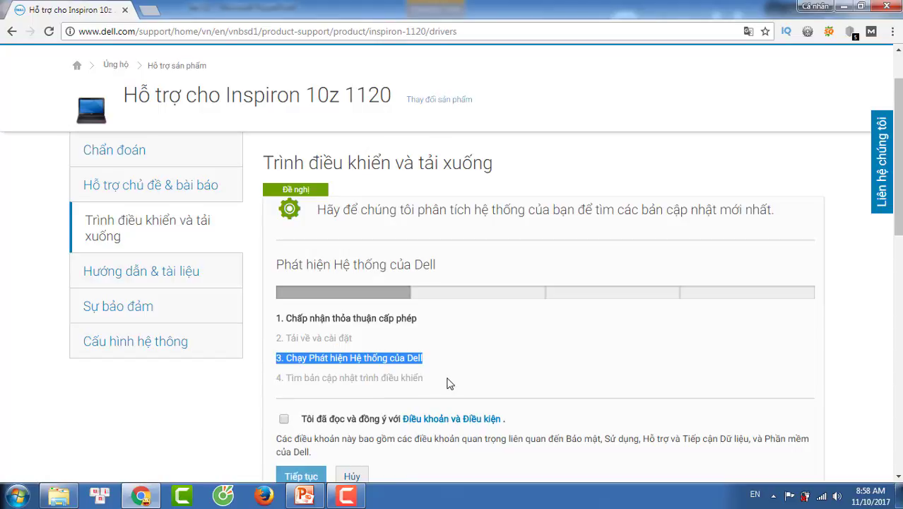
{"action": "left_click_drag", "start_coordinate": [450, 383], "coordinate": [273, 381]}
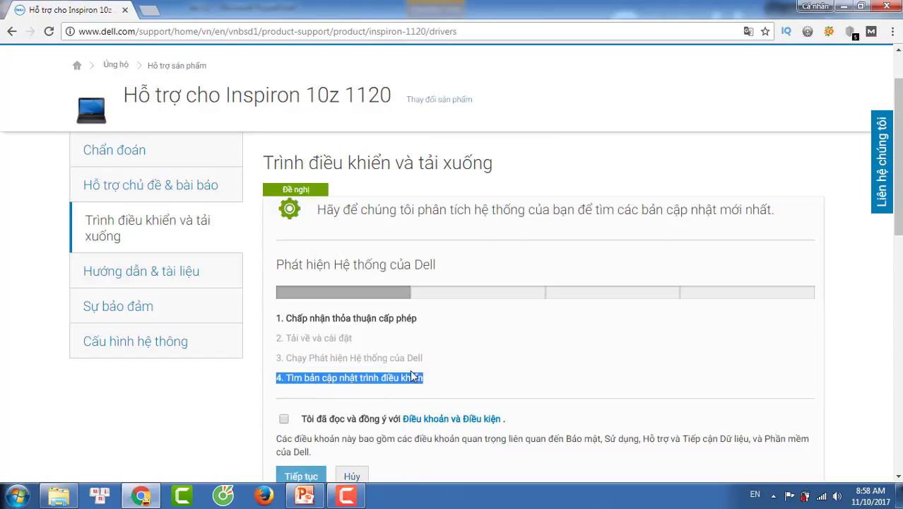
{"action": "left_click", "coordinate": [482, 375]}
Tick the terms and conditions and continue to download Dell System Detect.
{"action": "scroll", "coordinate": [484, 375], "scroll_direction": "down", "scroll_amount": 1}
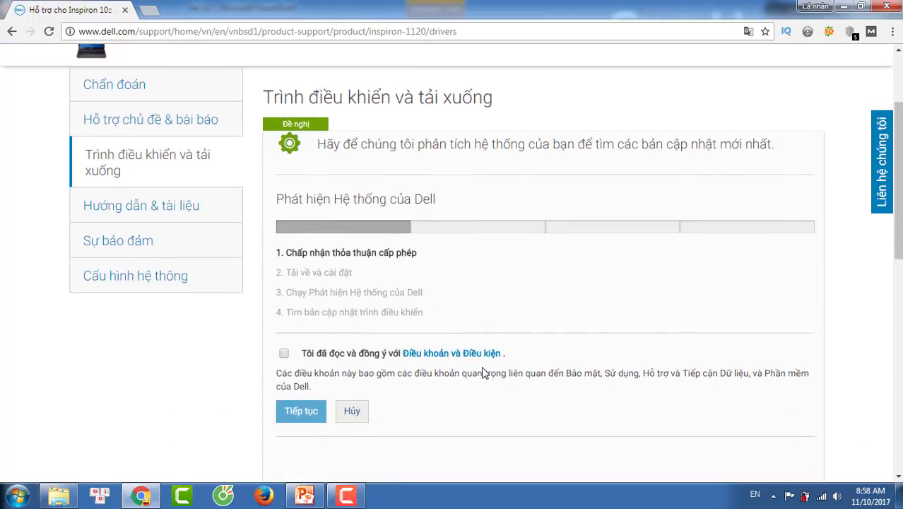
{"action": "left_click", "coordinate": [285, 354]}
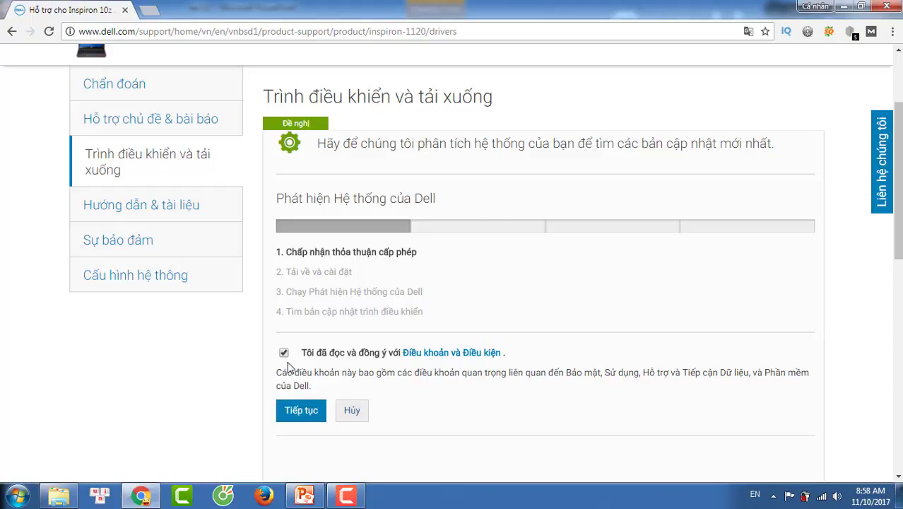
{"action": "left_click", "coordinate": [301, 411]}
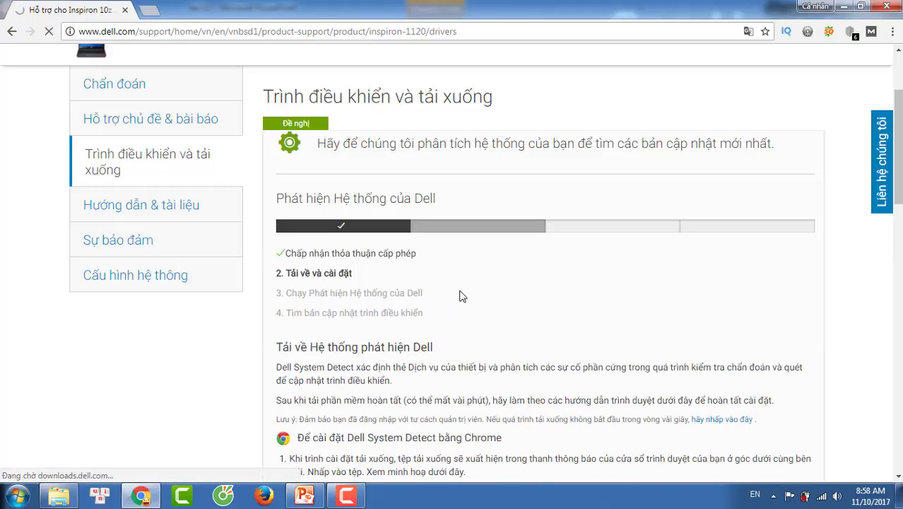
{"action": "left_click", "coordinate": [133, 467]}
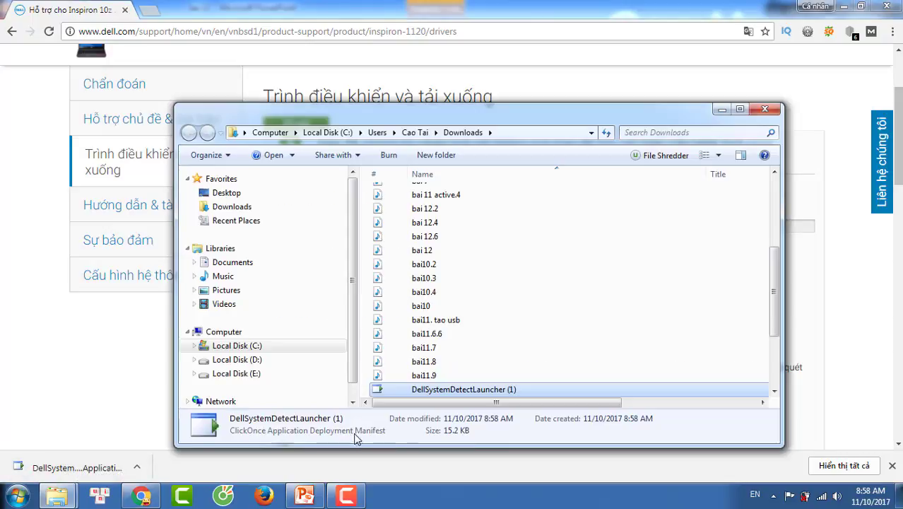
{"action": "double_click", "coordinate": [624, 113]}
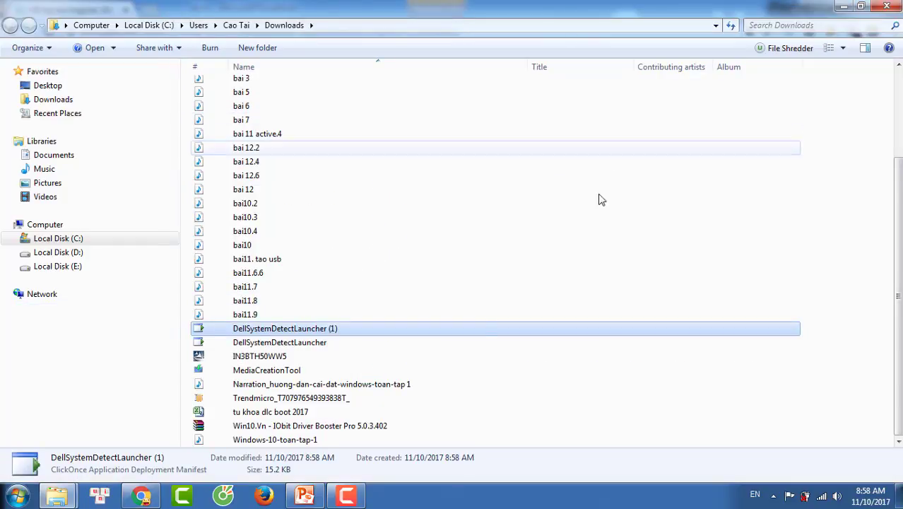
{"action": "right_click", "coordinate": [311, 329]}
{"action": "right_click", "coordinate": [229, 332]}
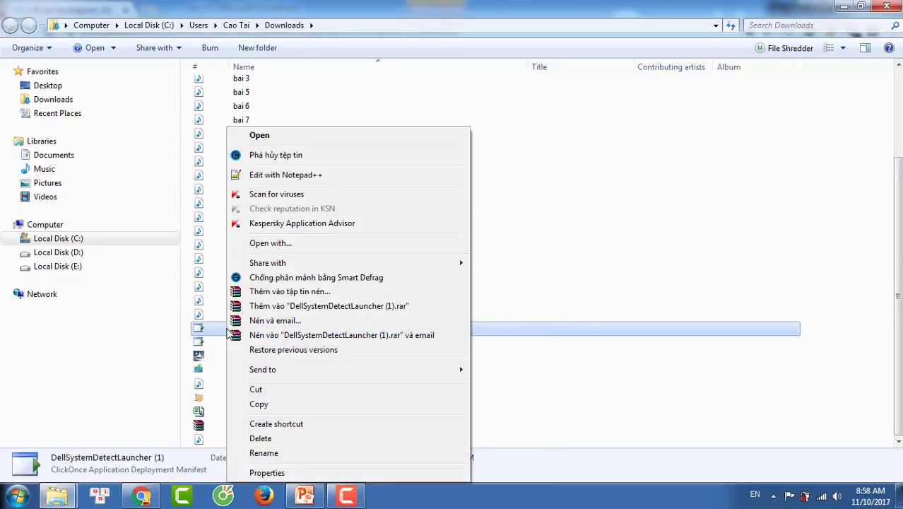
{"action": "key", "text": "alt+Tab"}
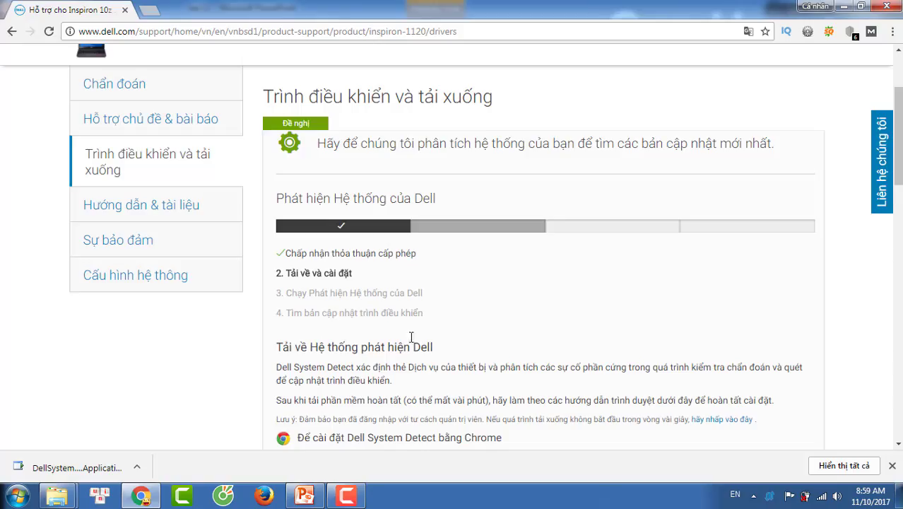
Highlight the step 2 line and the no-drivers-found warning paragraph.
{"action": "left_click_drag", "start_coordinate": [365, 280], "coordinate": [270, 277]}
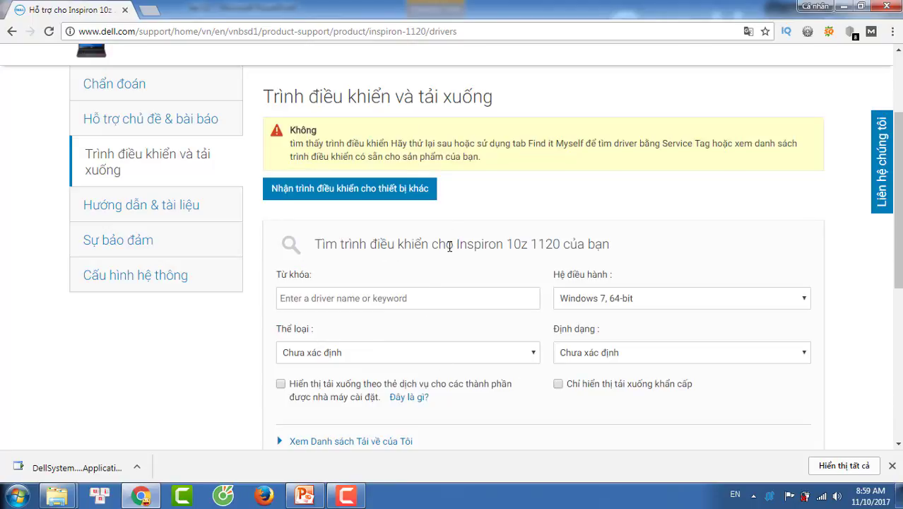
{"action": "left_click_drag", "start_coordinate": [481, 159], "coordinate": [276, 130]}
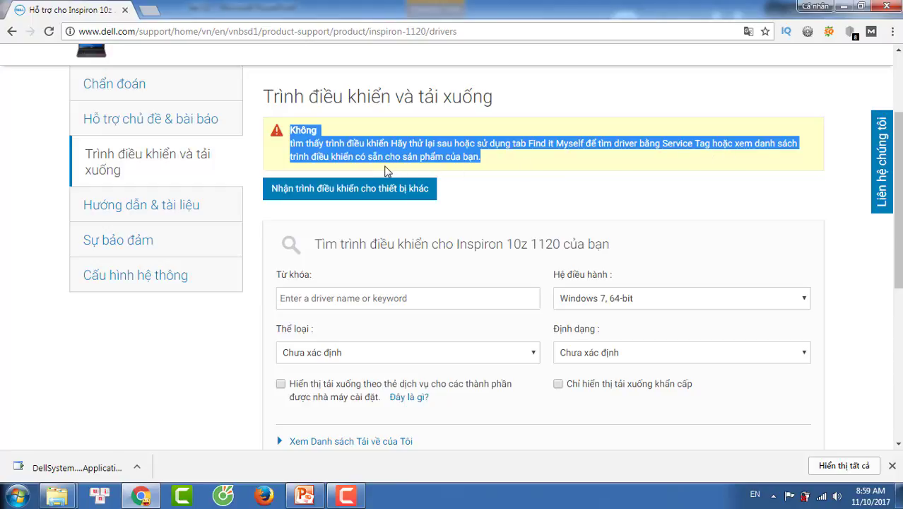
{"action": "left_click", "coordinate": [500, 161]}
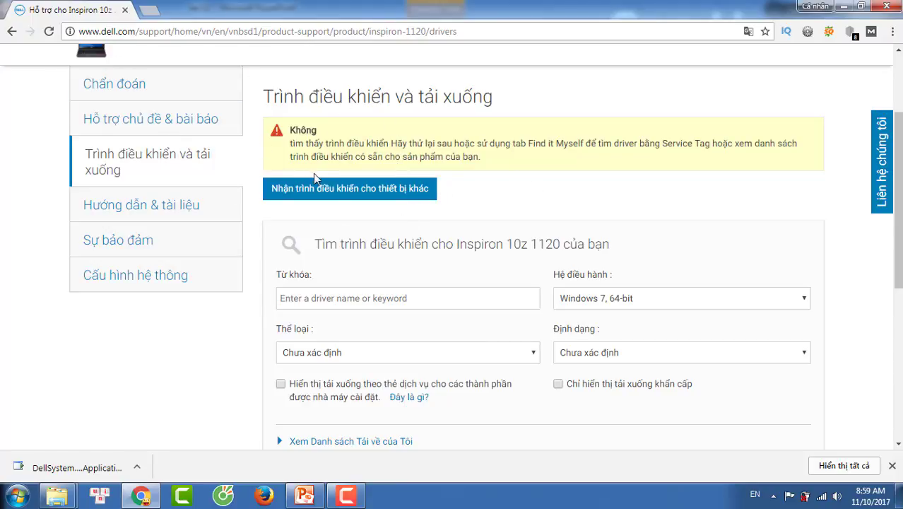
{"action": "left_click_drag", "start_coordinate": [493, 163], "coordinate": [253, 117]}
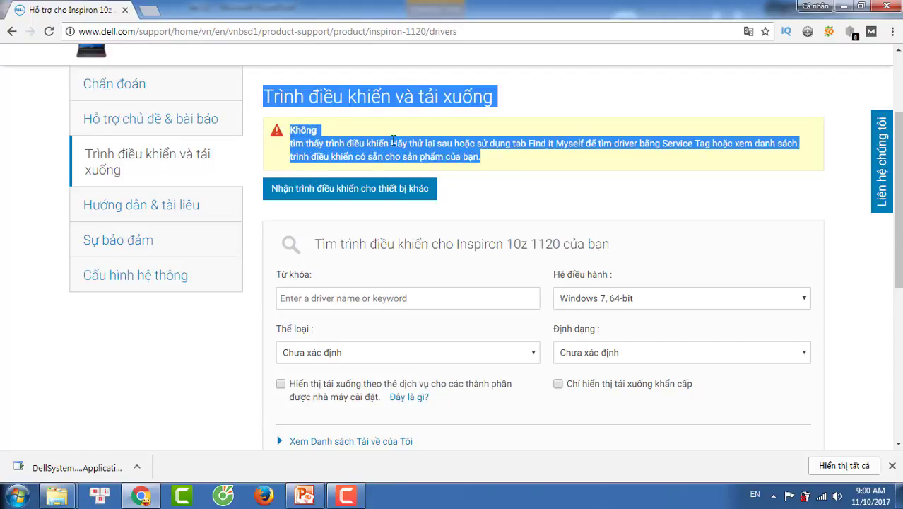
{"action": "left_click", "coordinate": [510, 125]}
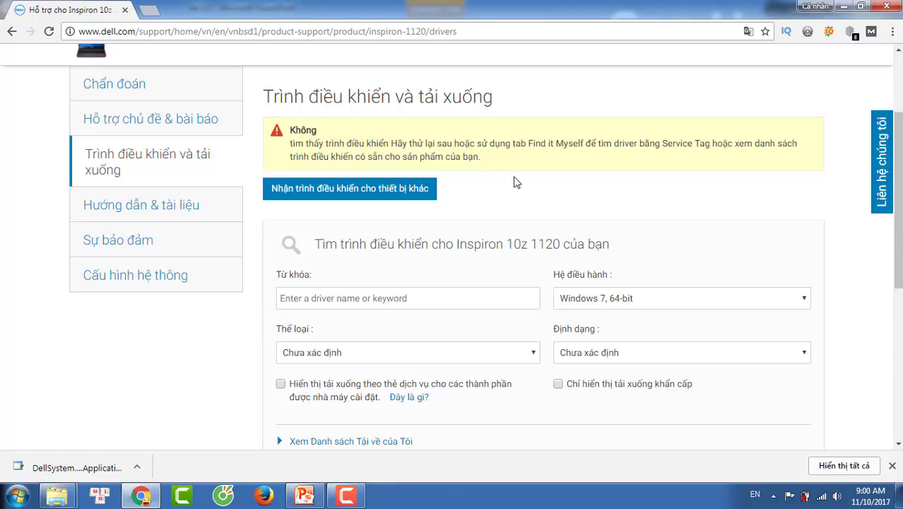
{"action": "left_click_drag", "start_coordinate": [483, 157], "coordinate": [260, 130]}
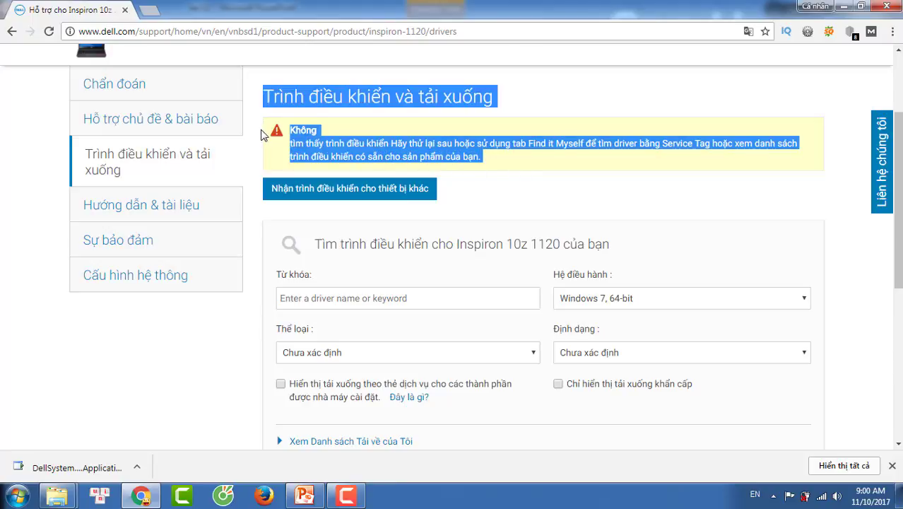
{"action": "left_click", "coordinate": [535, 177]}
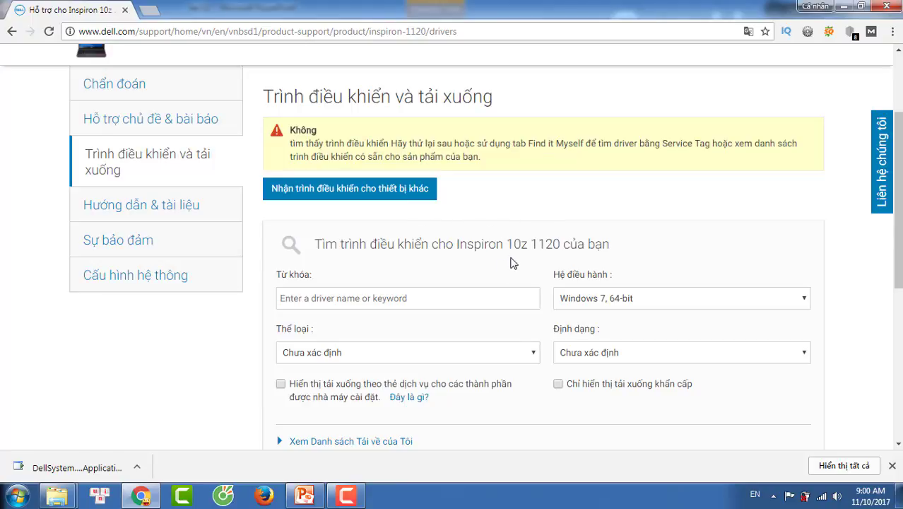
In the manual driver search form, focus Từ khóa and open the Thể loại list.
{"action": "scroll", "coordinate": [471, 242], "scroll_direction": "down", "scroll_amount": 1}
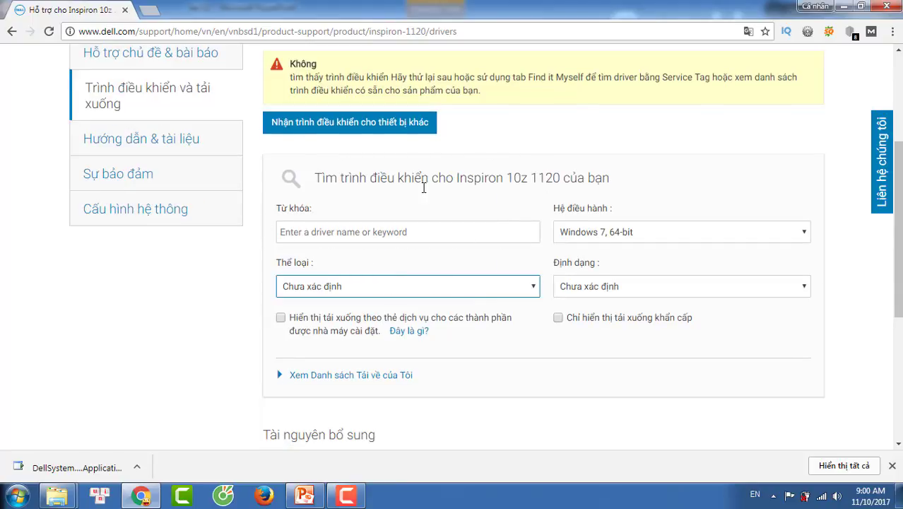
{"action": "left_click", "coordinate": [334, 233]}
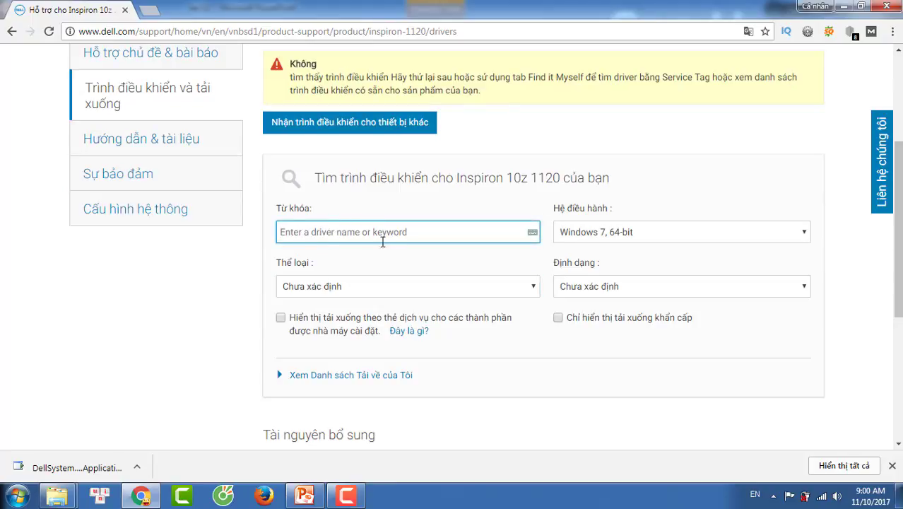
{"action": "left_click", "coordinate": [408, 288]}
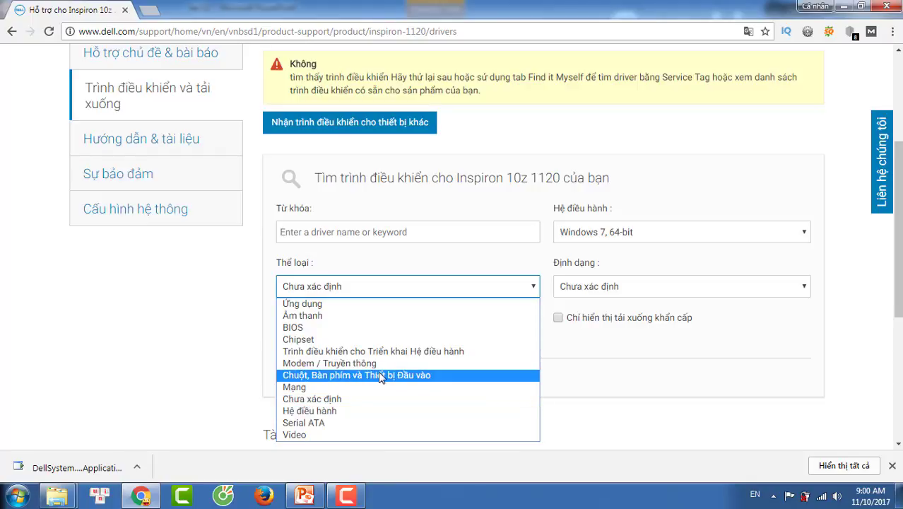
Filter to Chuột, Bàn phím và Thiết bị Đầu vào and highlight Synaptics TouchPad v.15.0.17, A00.
{"action": "left_click", "coordinate": [375, 374]}
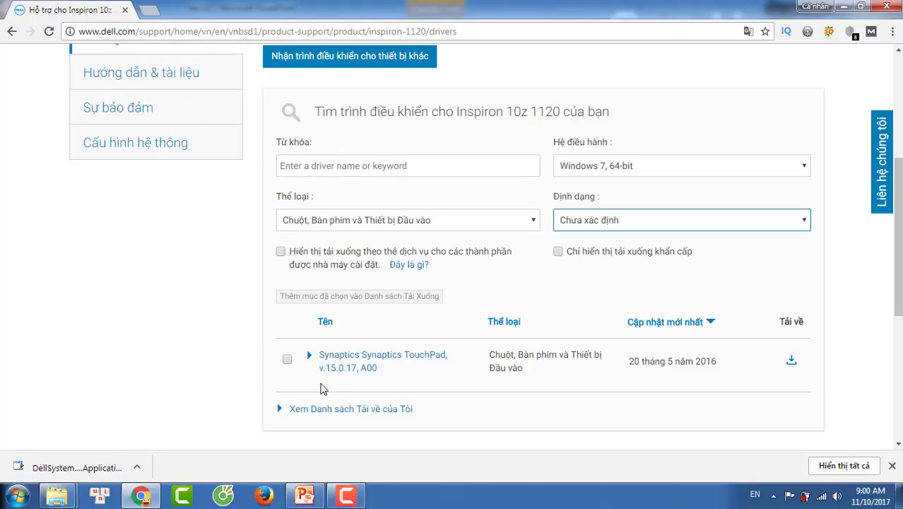
{"action": "left_click_drag", "start_coordinate": [381, 369], "coordinate": [306, 359]}
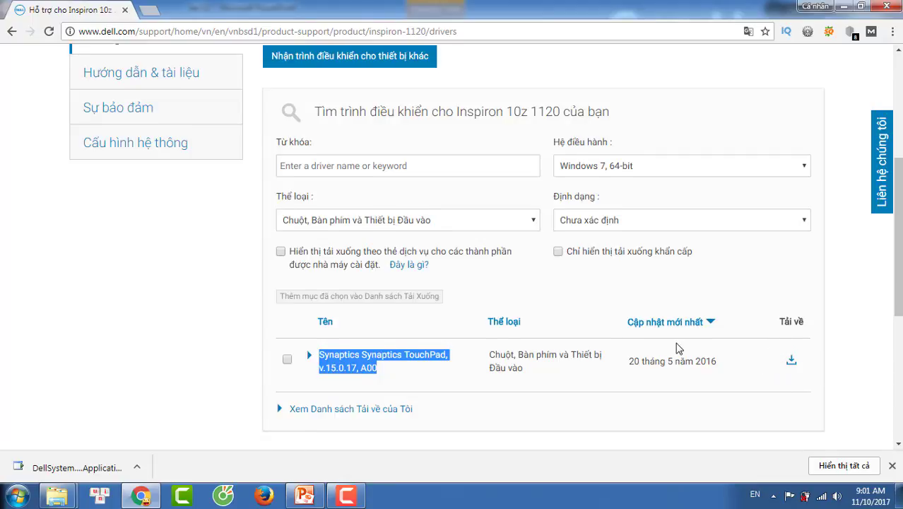
{"action": "scroll", "coordinate": [636, 325], "scroll_direction": "up", "scroll_amount": 2}
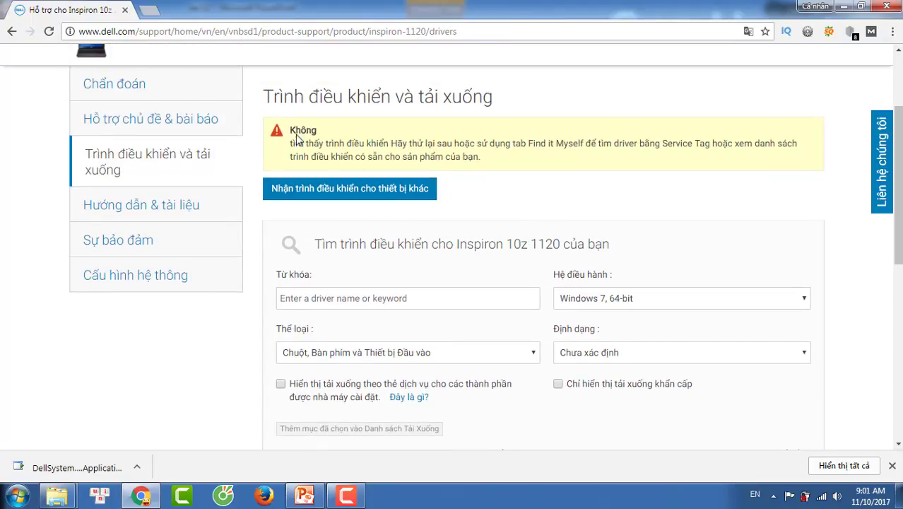
{"action": "left_click_drag", "start_coordinate": [482, 157], "coordinate": [258, 125]}
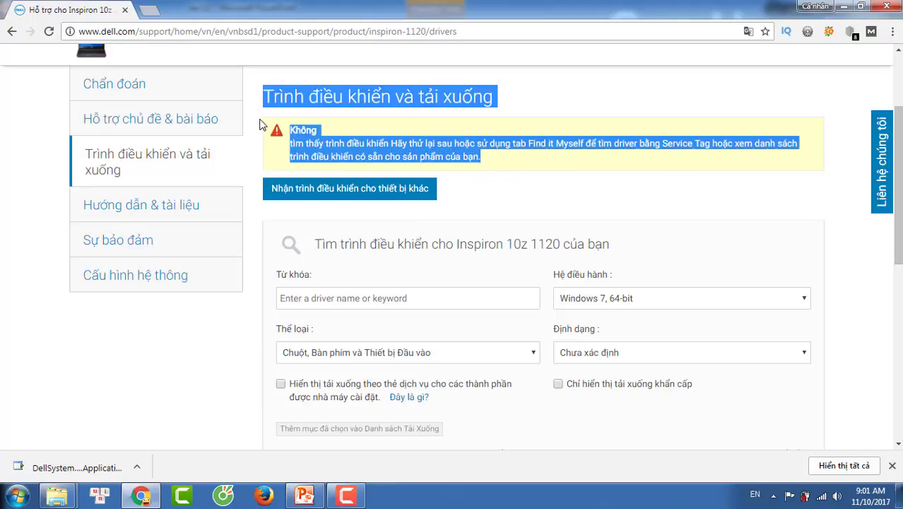
{"action": "left_click", "coordinate": [516, 187]}
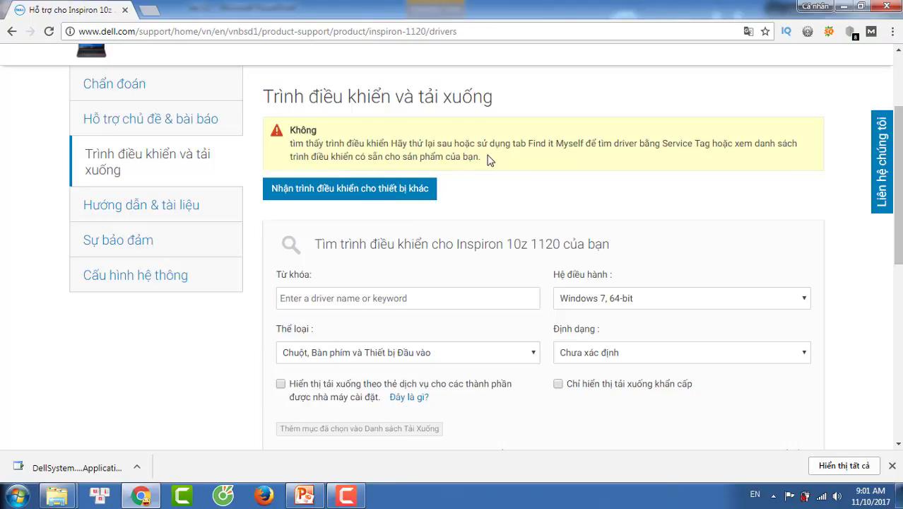